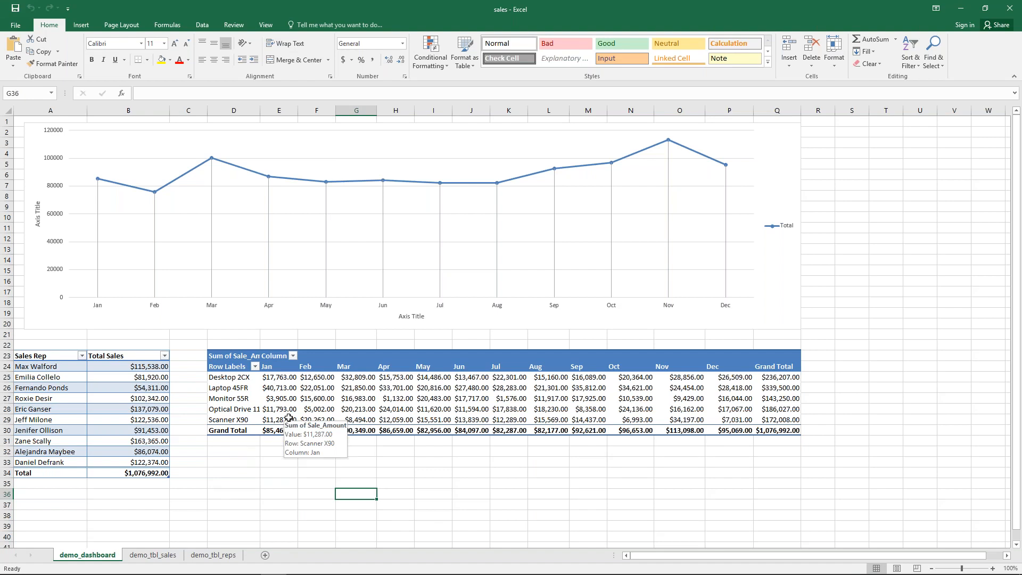
Step: Bring the Chrome window with the Caspio Total Sales dashboard to the front
key(alt+Tab)
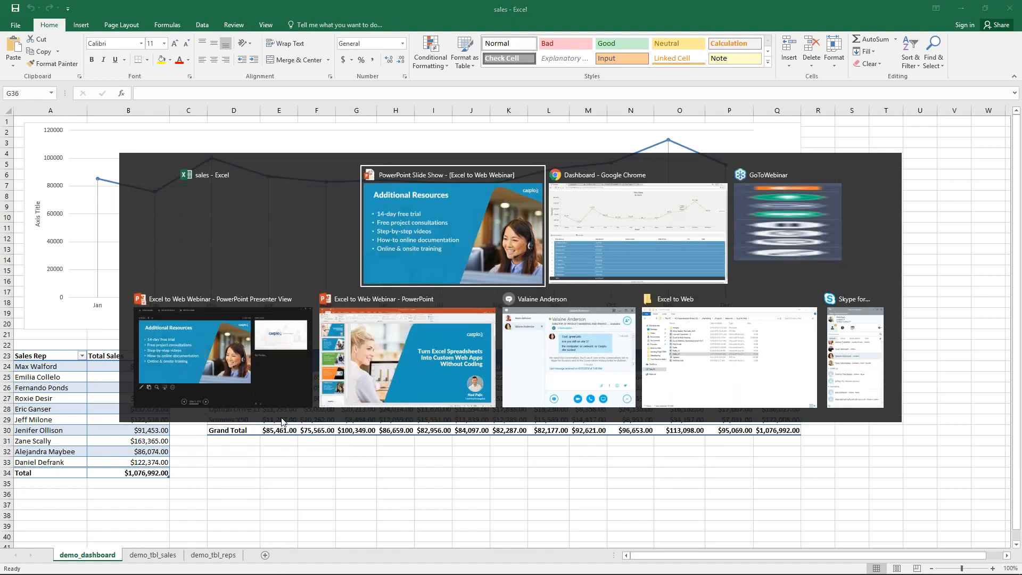
click(595, 229)
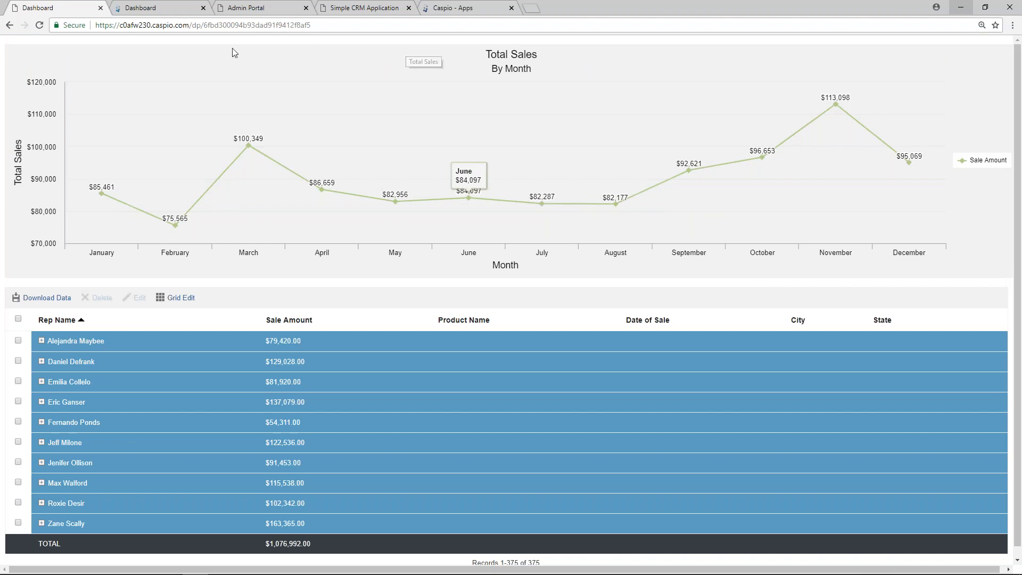
mouse_move(167, 224)
mouse_move(249, 145)
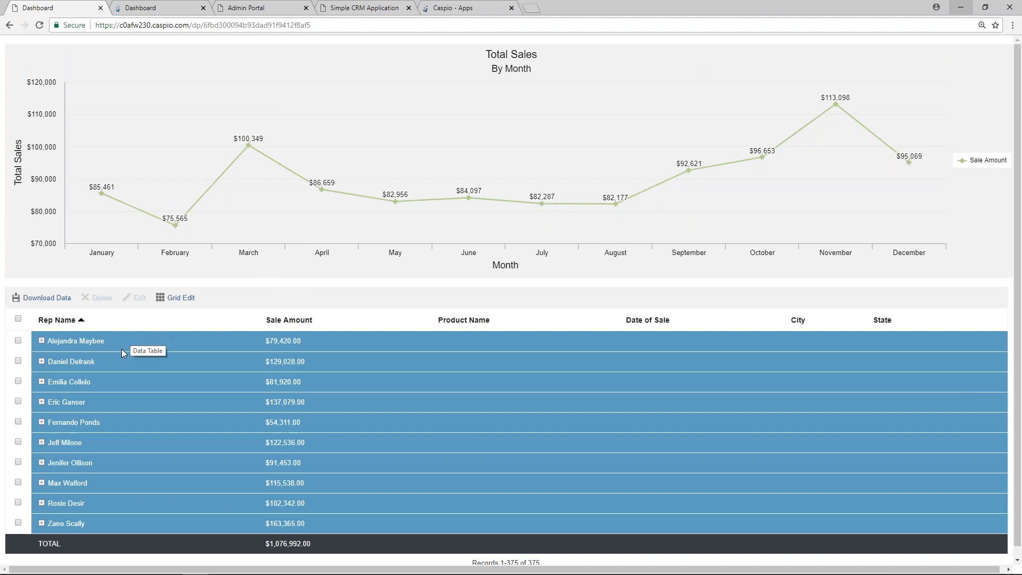
Step: Expand the first rep's sales group and open the Muskogee sale for inline editing, then cancel
click(42, 341)
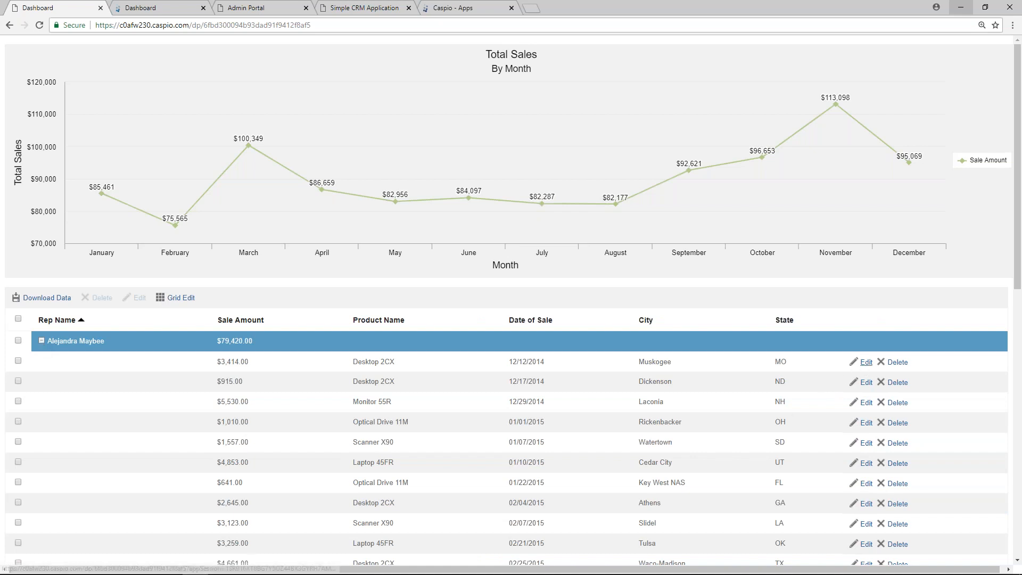
click(865, 363)
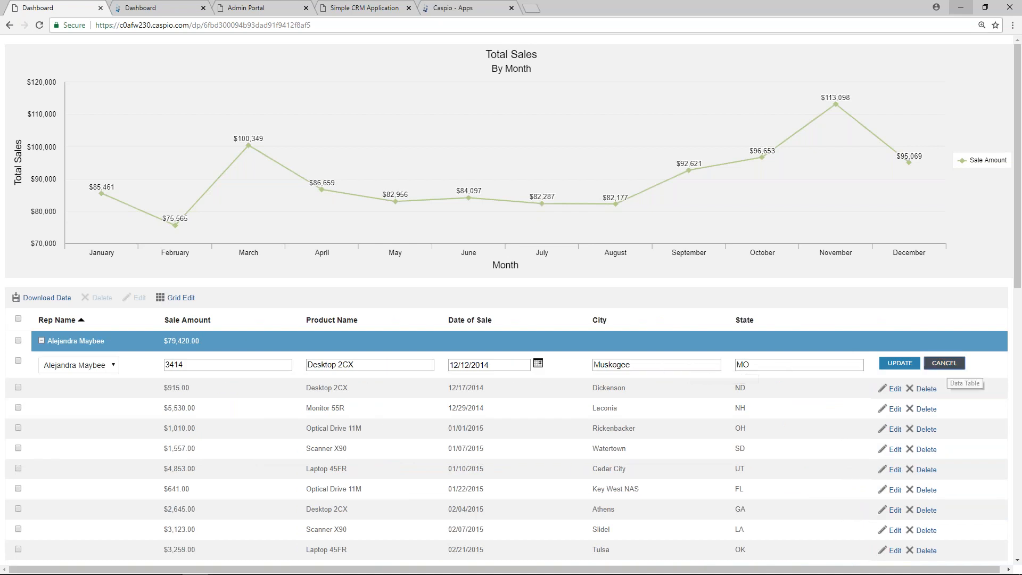
click(944, 364)
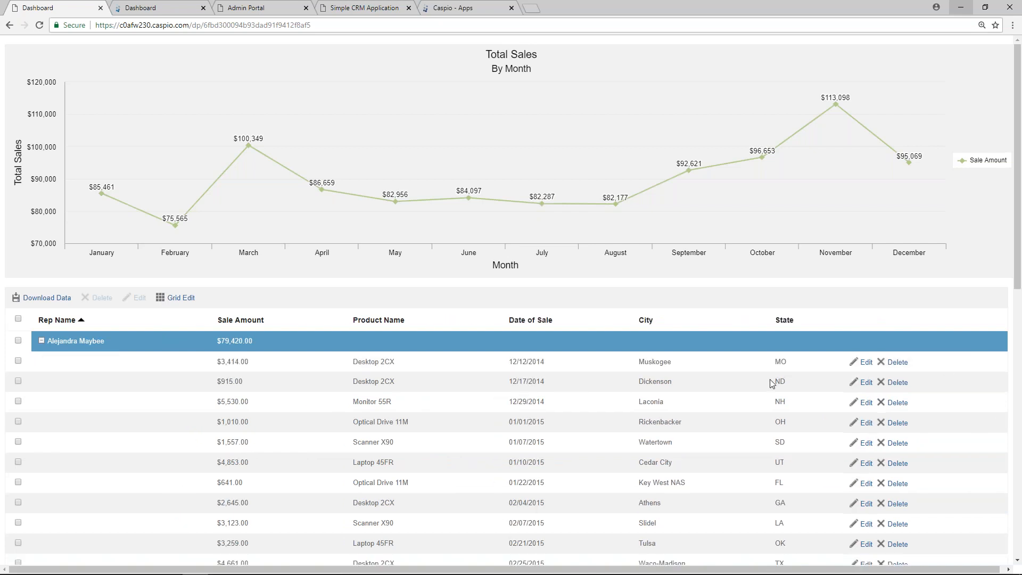
click(18, 341)
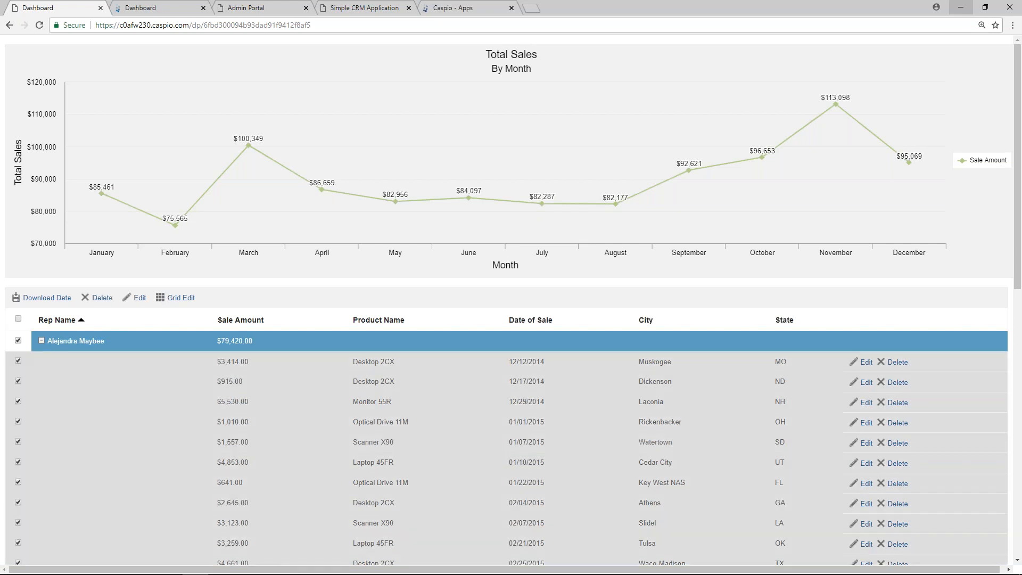
click(138, 298)
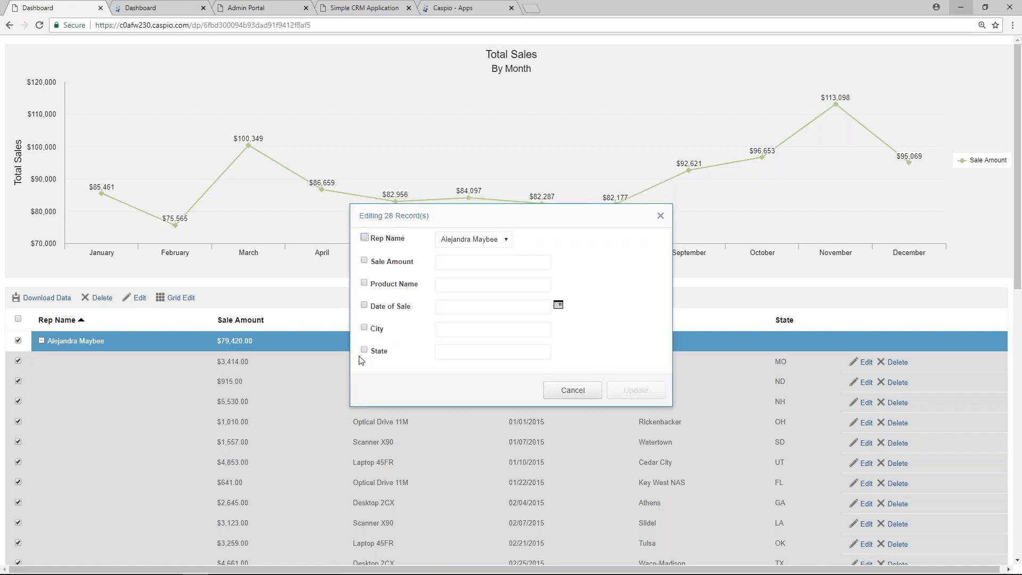
click(506, 241)
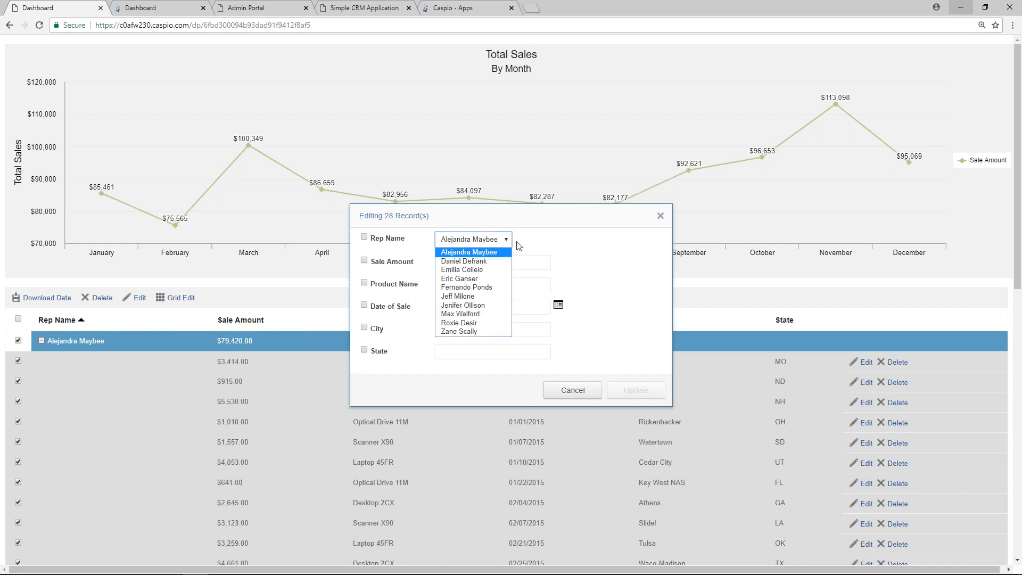
click(579, 392)
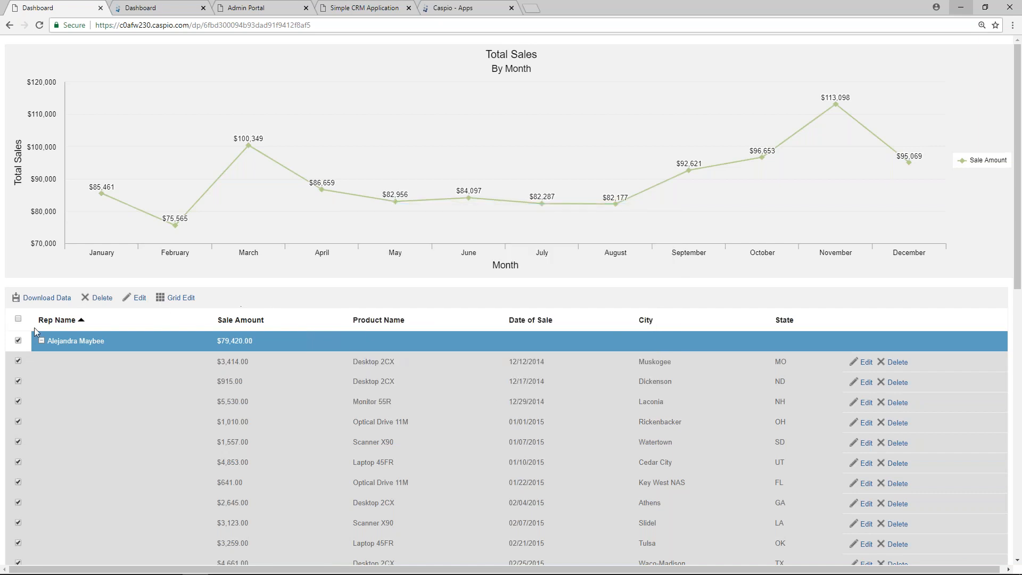
click(18, 340)
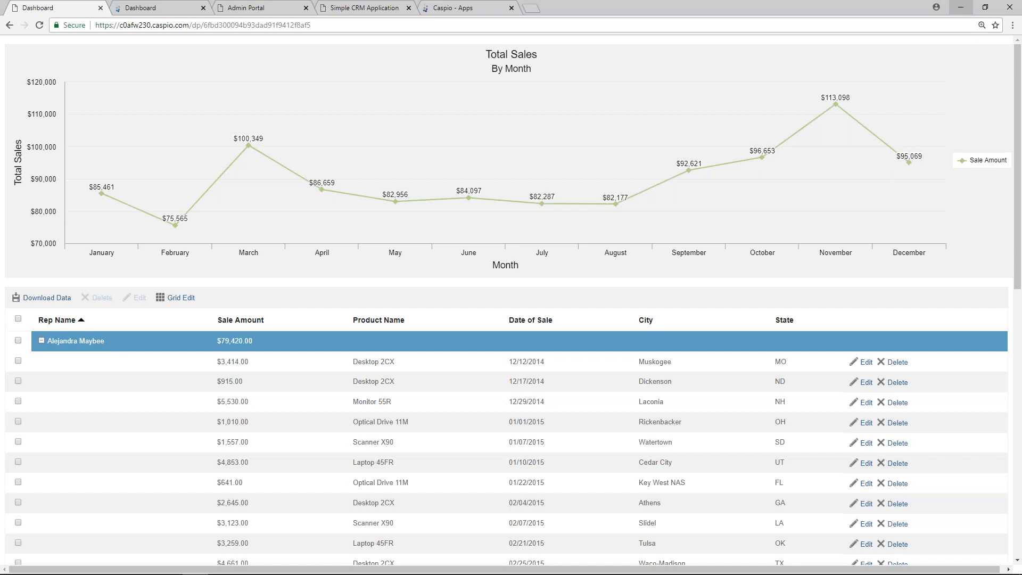
click(176, 298)
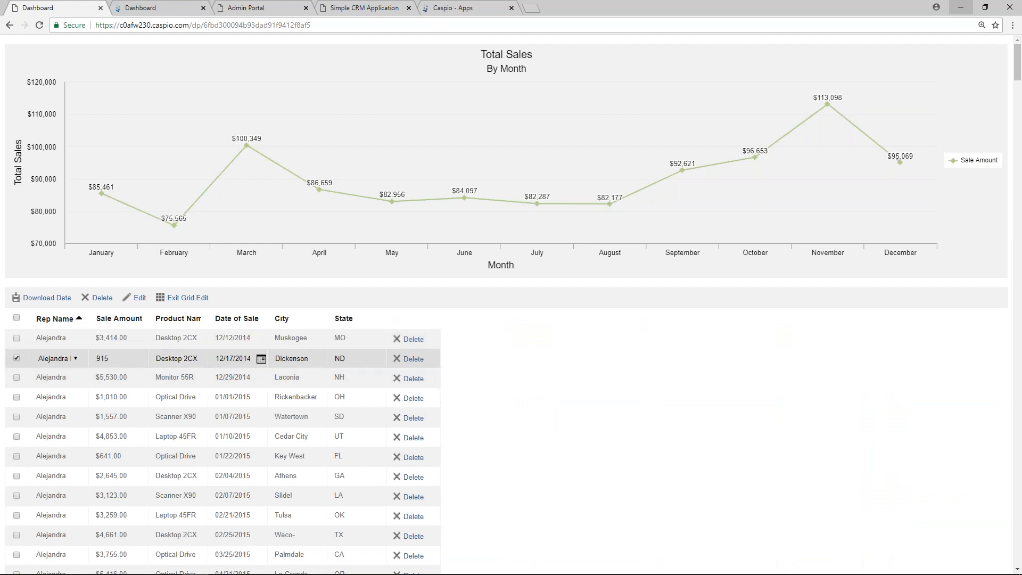
Step: Edit the Laconia sale row in Grid Edit, exit grid editing, and switch to the second Dashboard tab
click(246, 378)
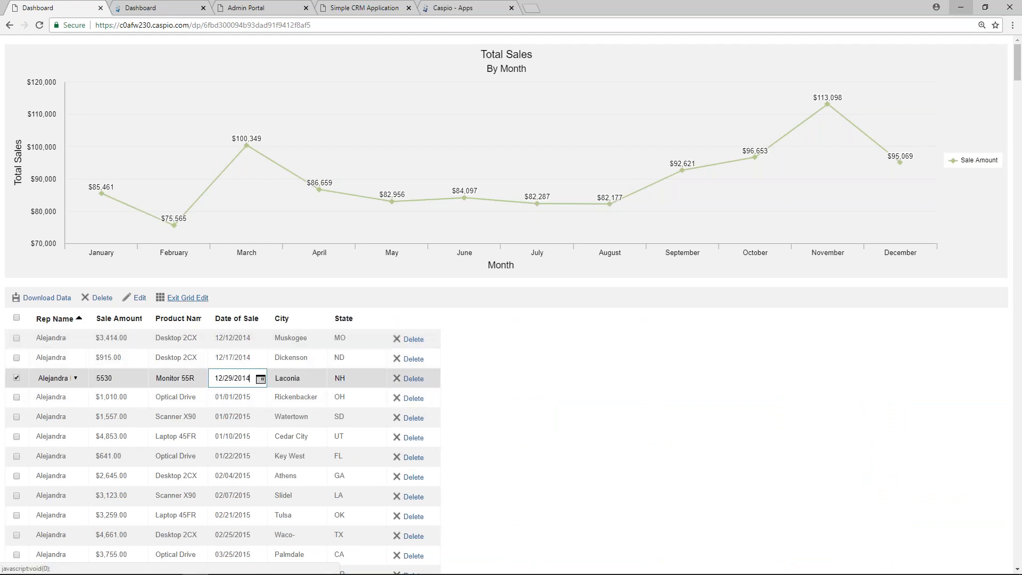
click(187, 298)
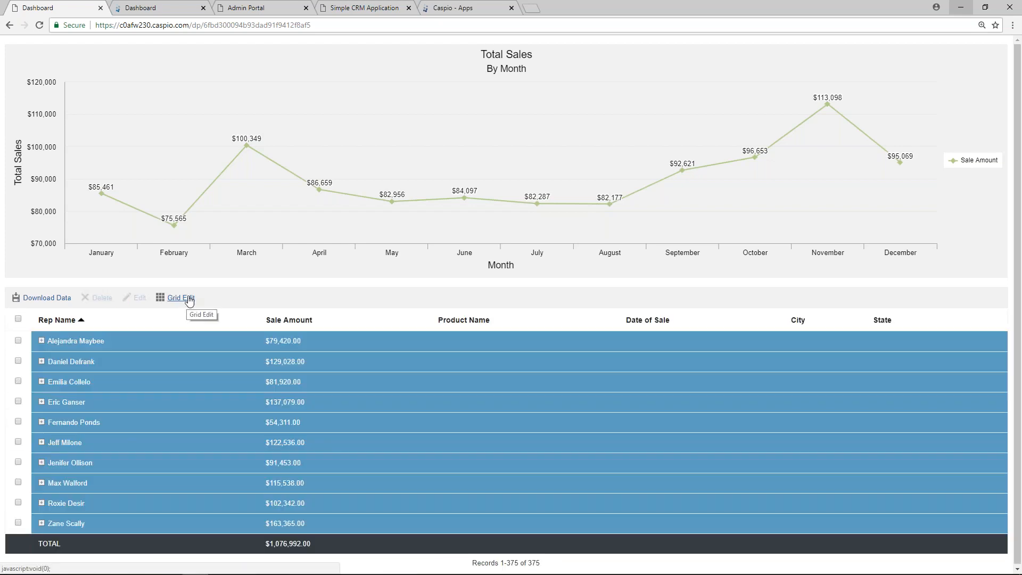
click(181, 9)
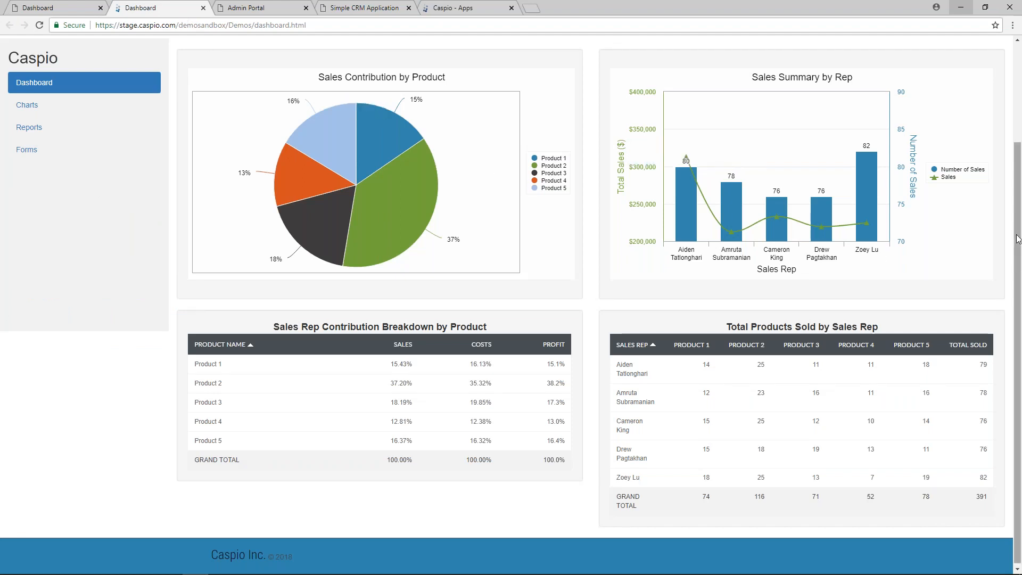
Step: Preview the dashboard's narrow layout and collapsible menu, restore full screen, then open Admin Portal
scroll(1018, 238, up, 2)
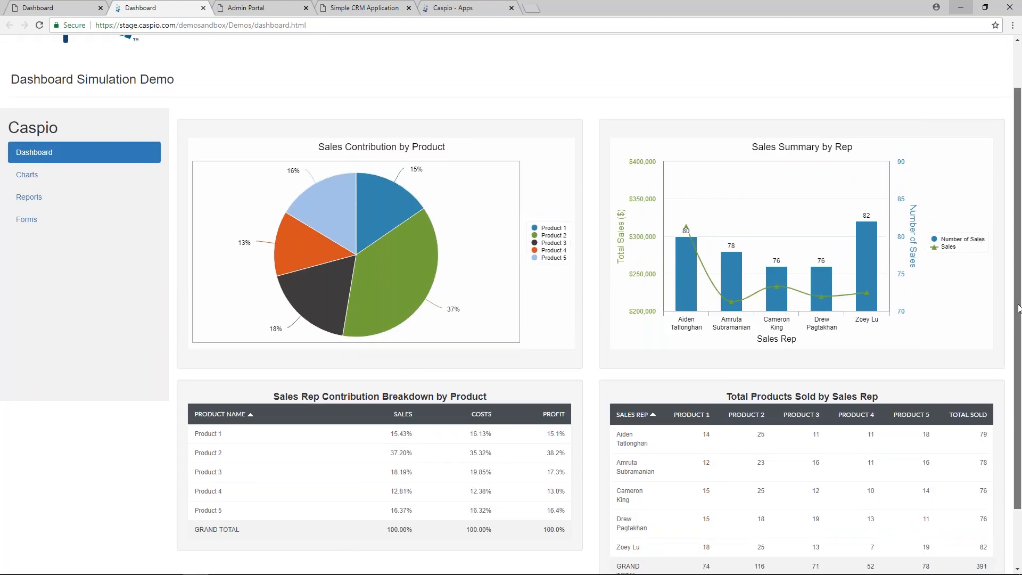
scroll(1018, 307, down, 2)
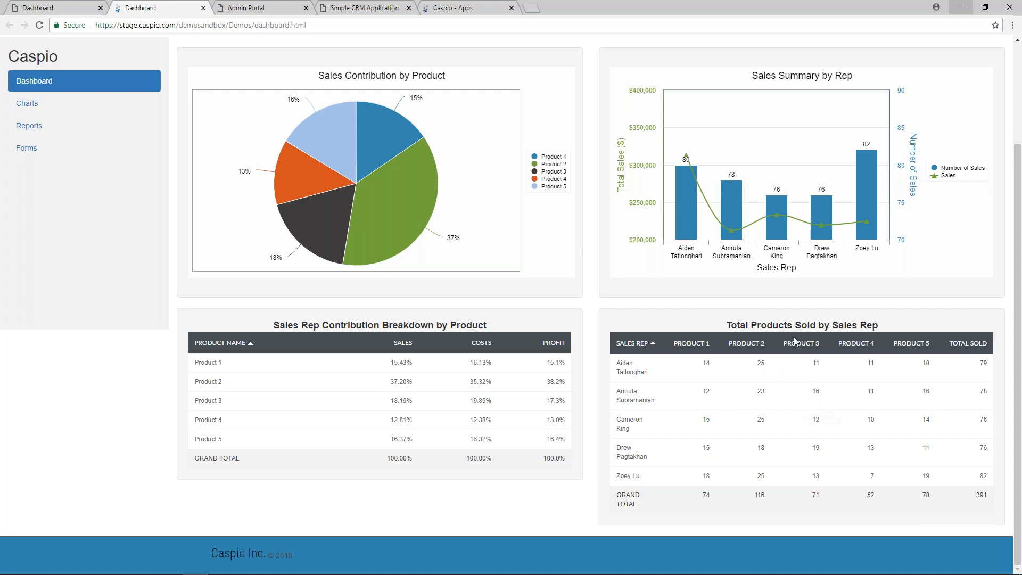
click(985, 7)
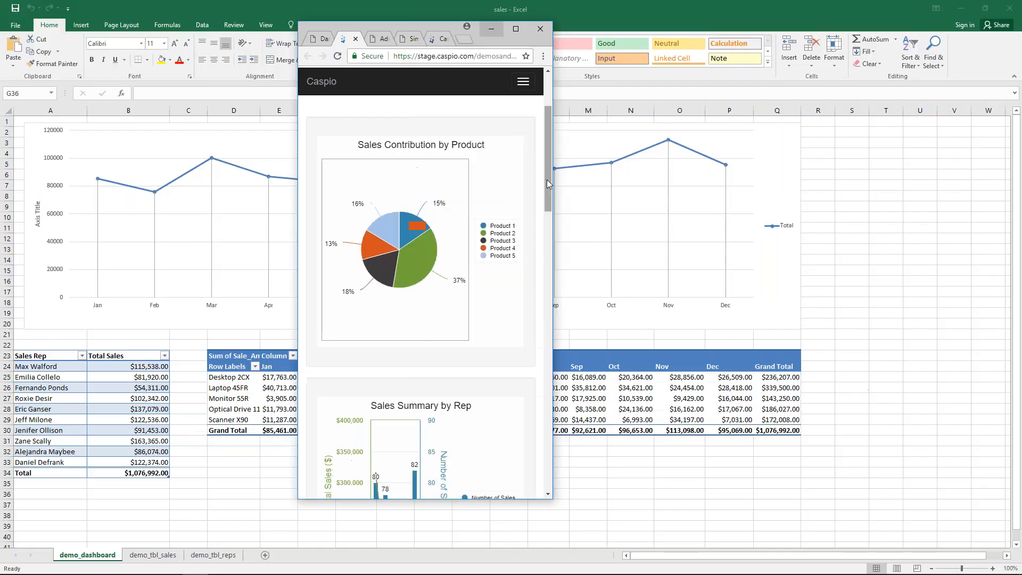
drag(547, 167, 548, 143)
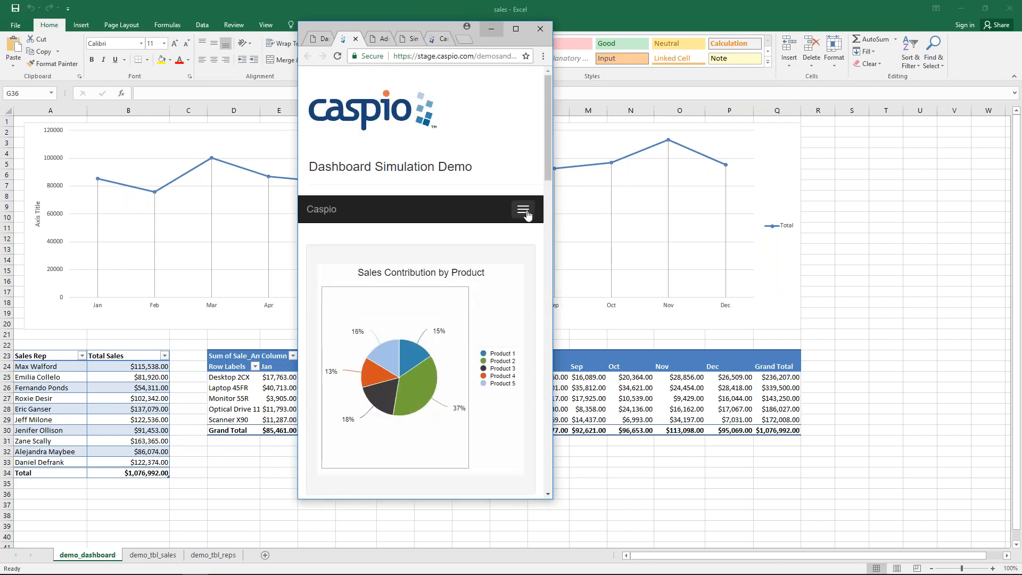
click(527, 214)
click(527, 215)
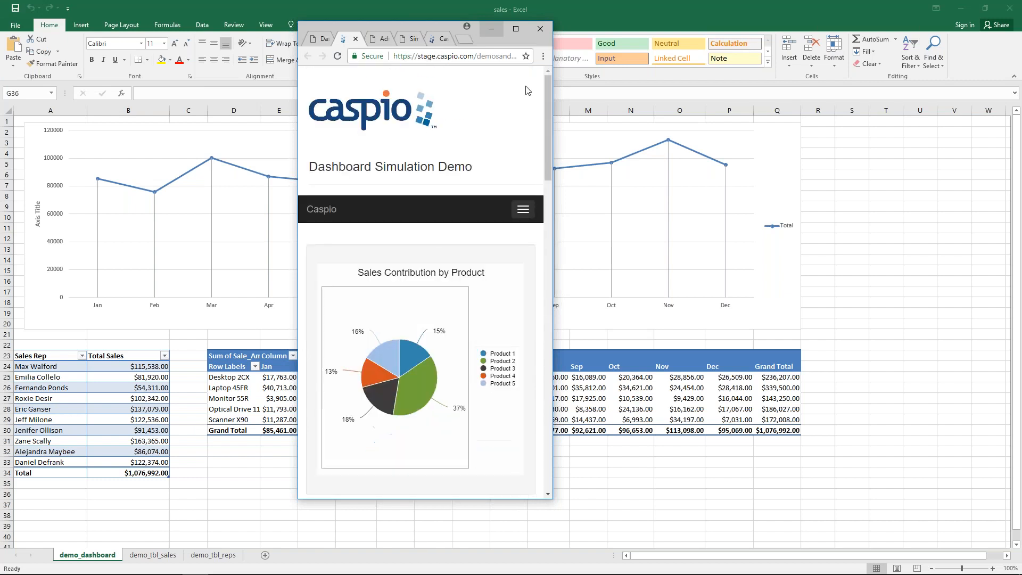
click(516, 29)
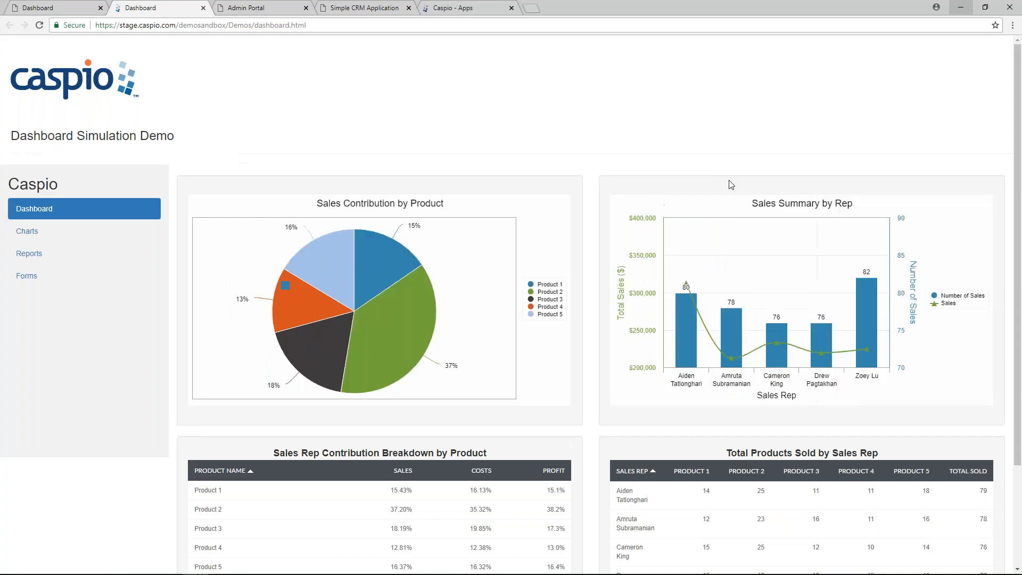
click(265, 11)
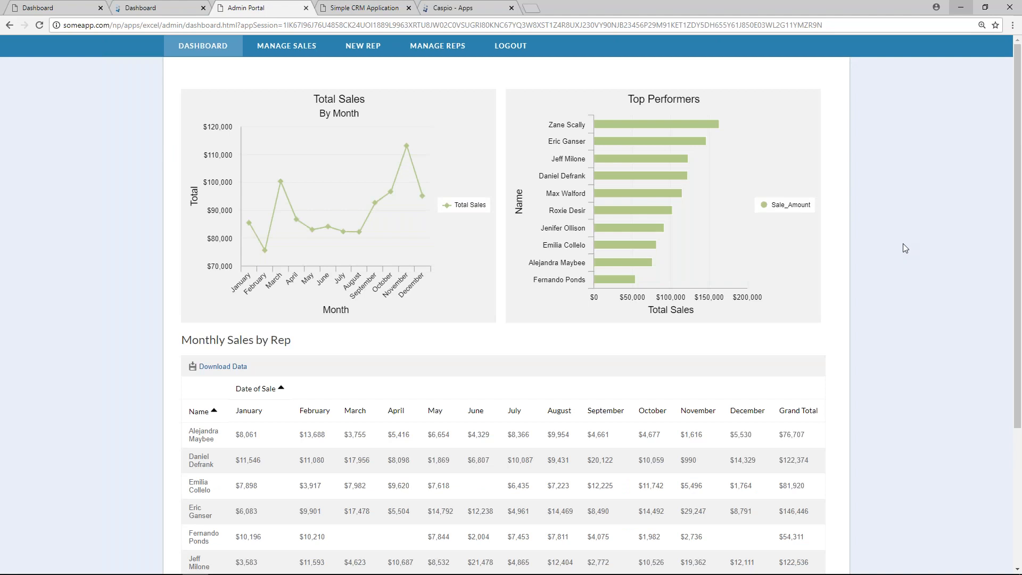
Step: Scroll the Admin Portal, view the Simple CRM Application page, then return to the first Dashboard
scroll(906, 248, down, 3)
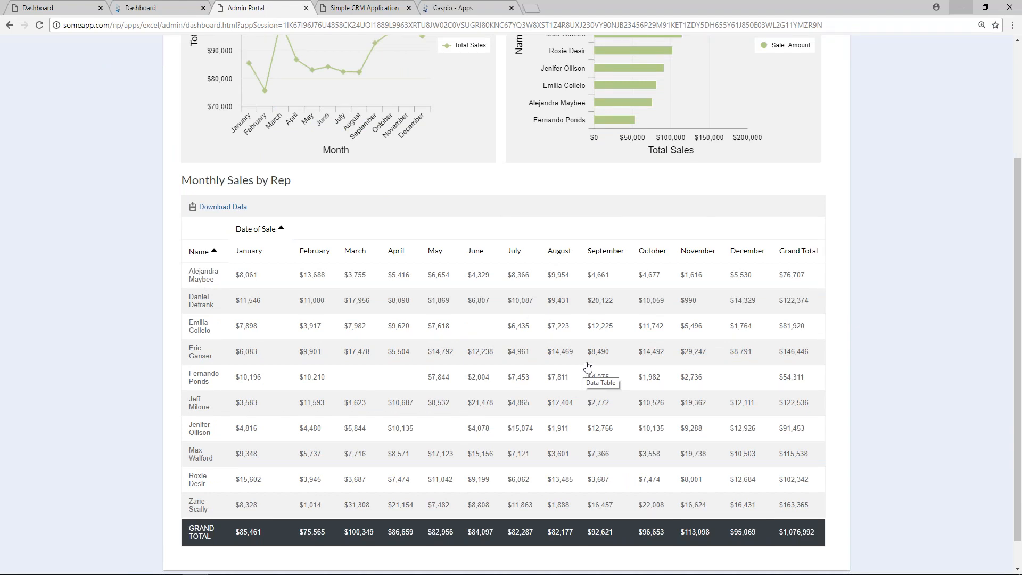
scroll(587, 366, up, 3)
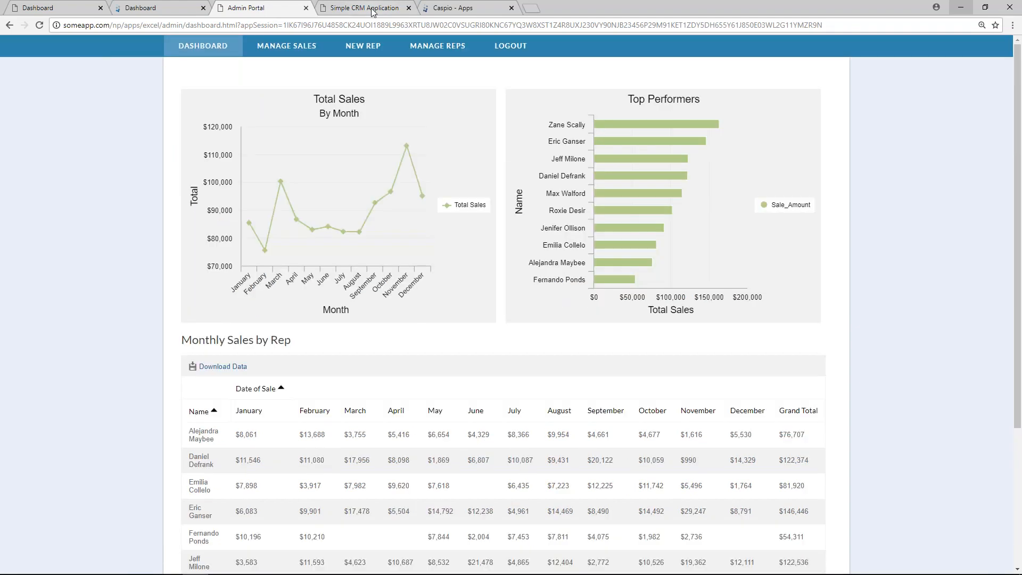
click(372, 8)
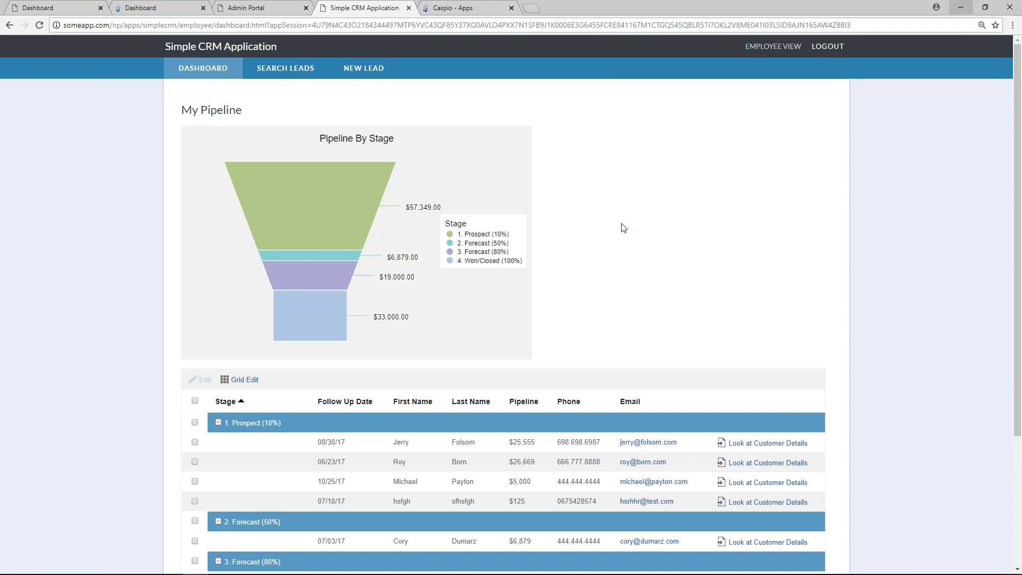
click(84, 12)
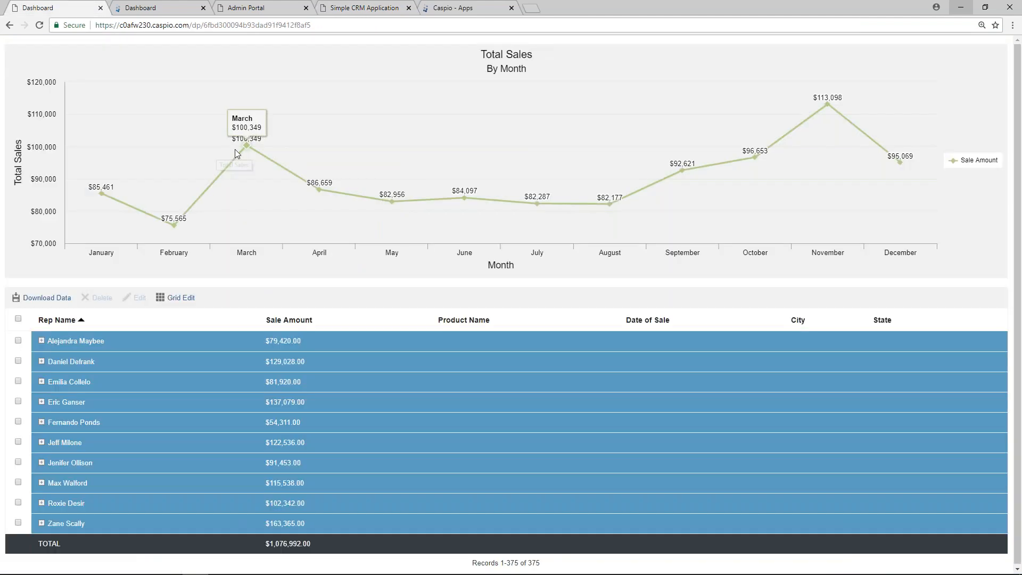
key(alt+Tab)
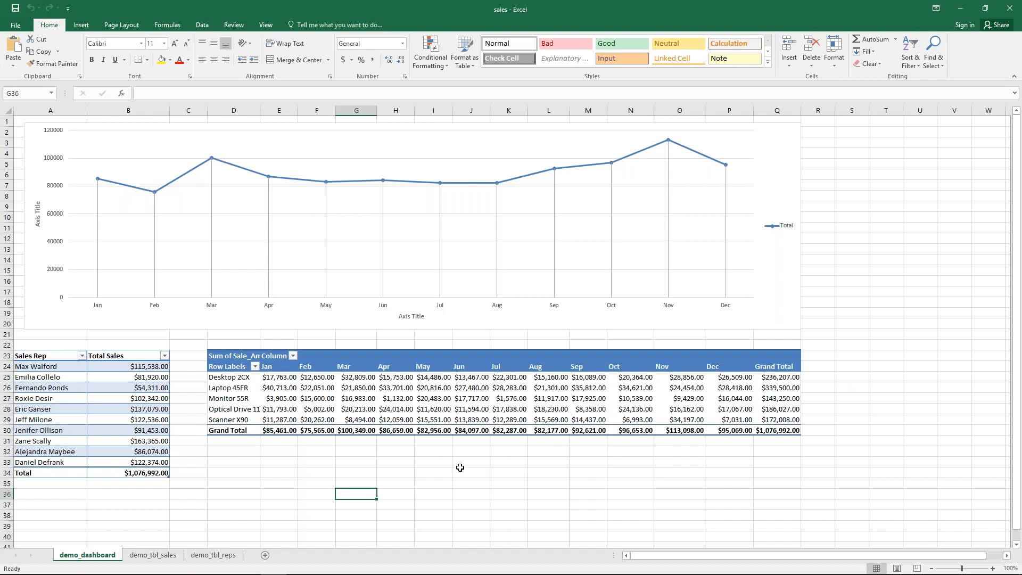
Step: Review the demo_tbl_reps and demo_tbl_sales sheets in Excel, then return to the browser dashboard
click(463, 471)
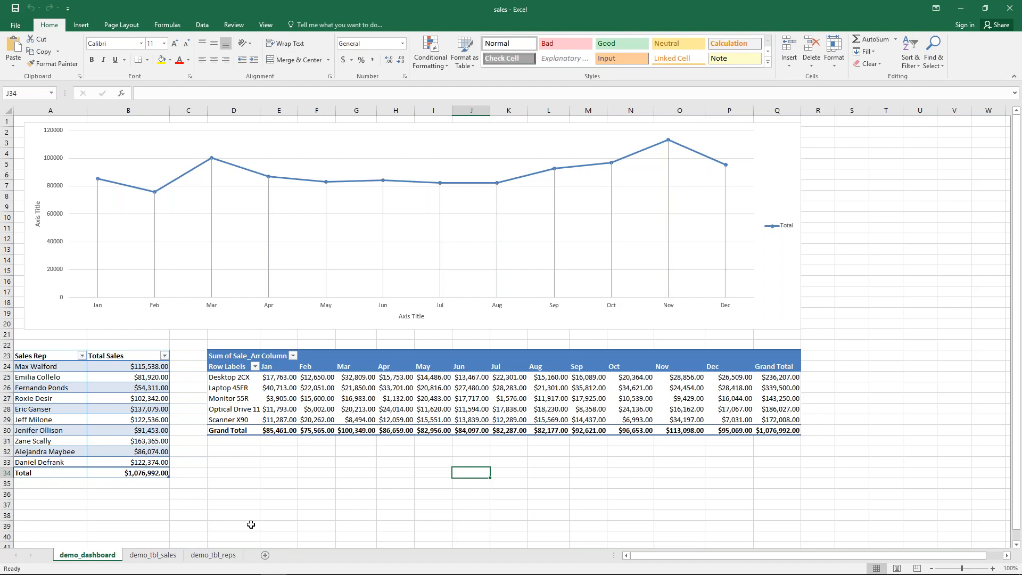
click(210, 555)
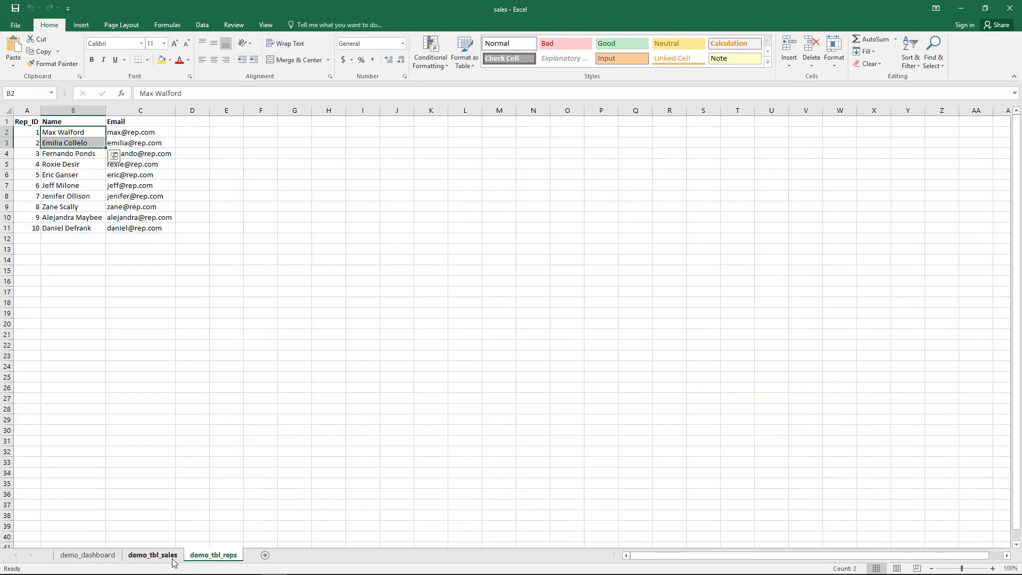
click(65, 133)
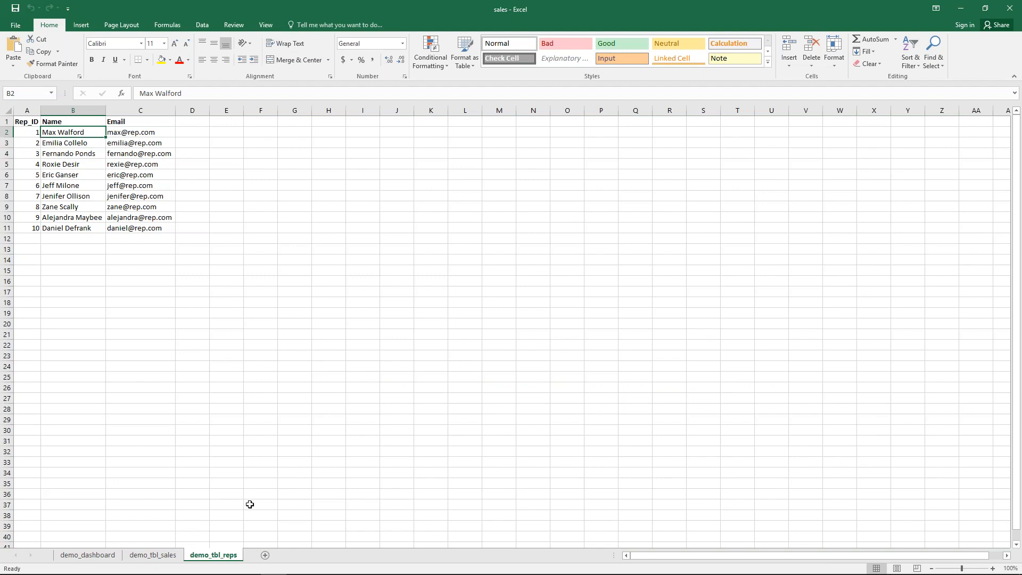
click(165, 556)
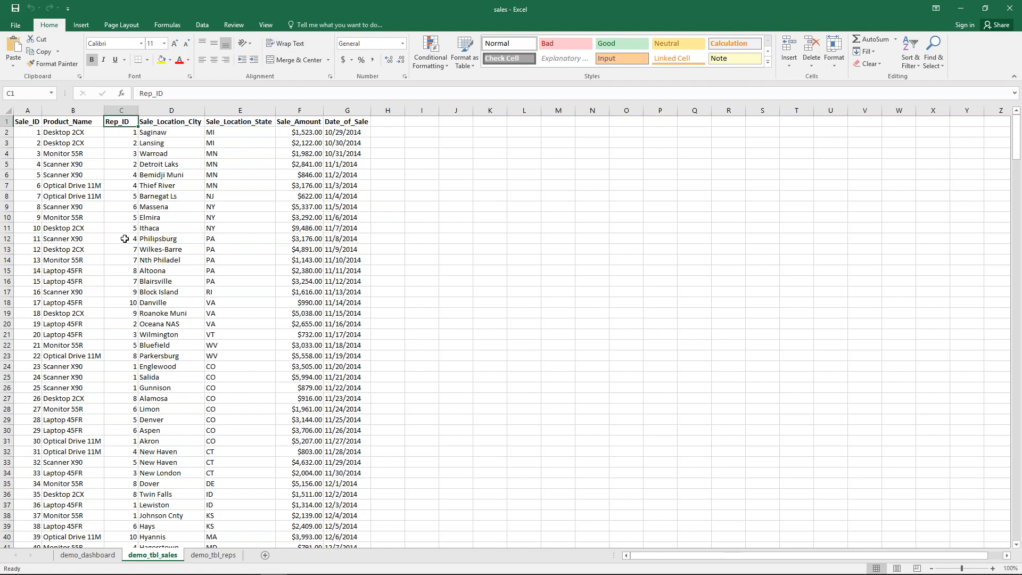
mouse_move(287, 573)
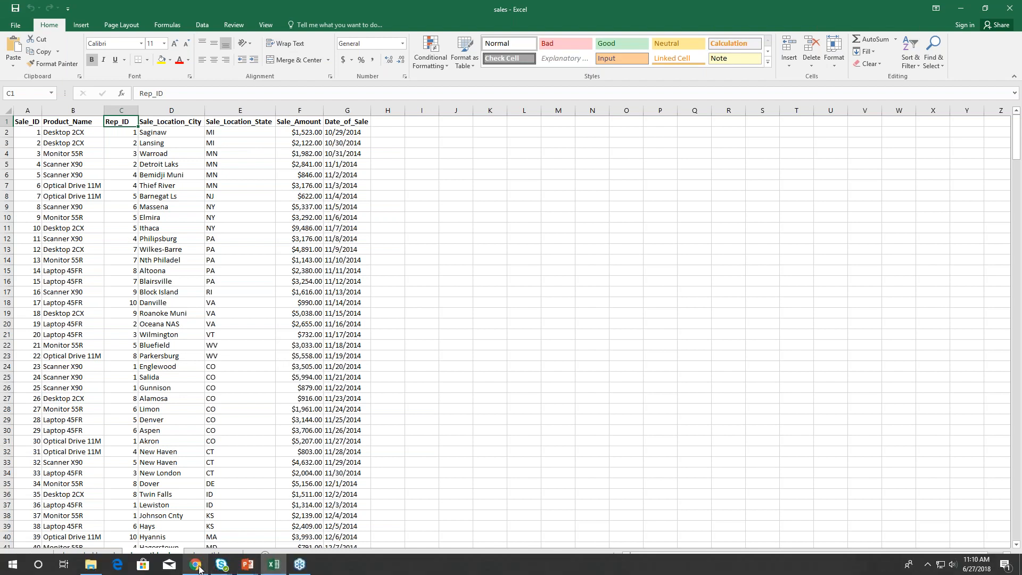
click(199, 568)
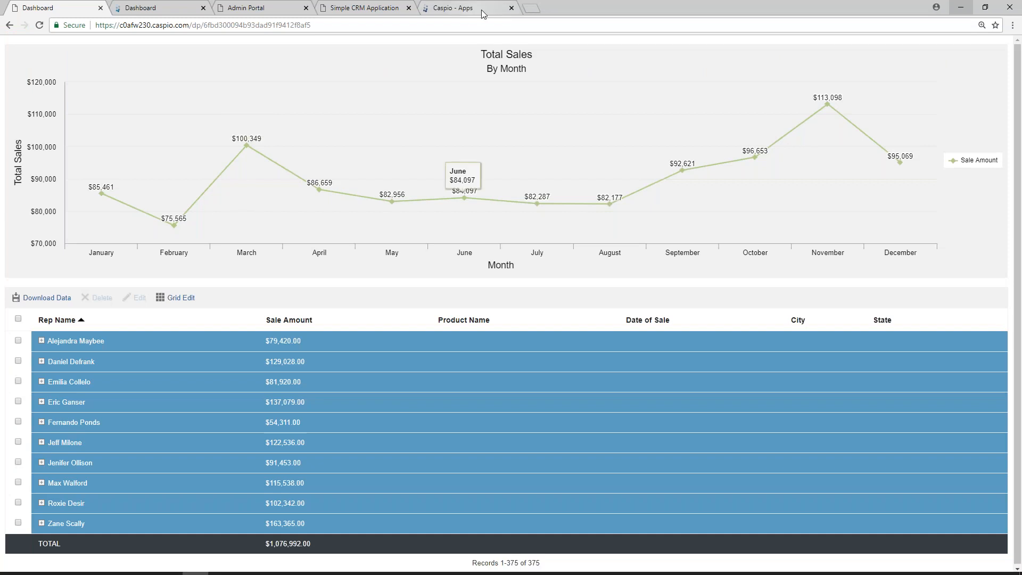
Step: Go to the Caspio Apps home page and start a New App
click(481, 9)
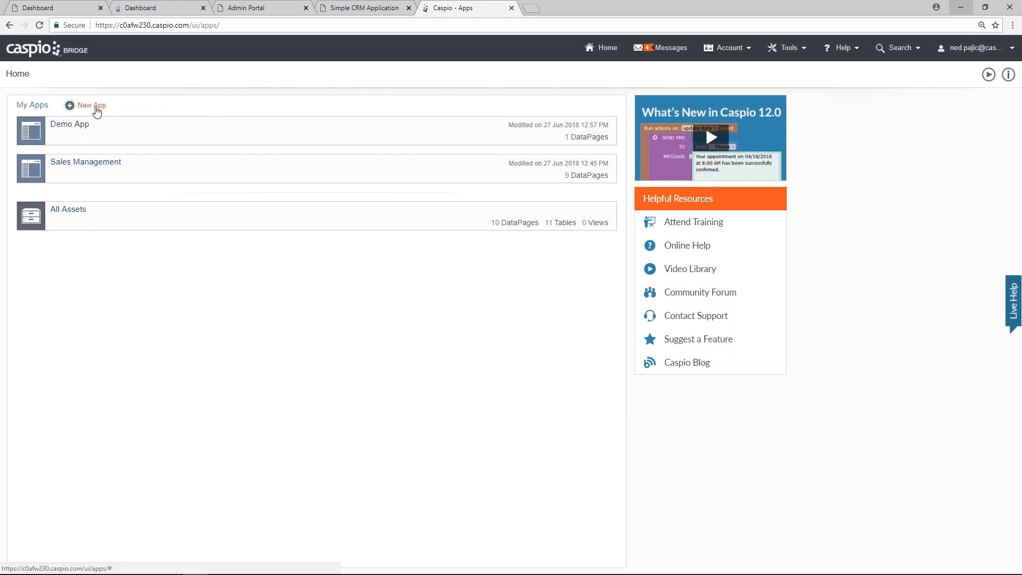
click(96, 111)
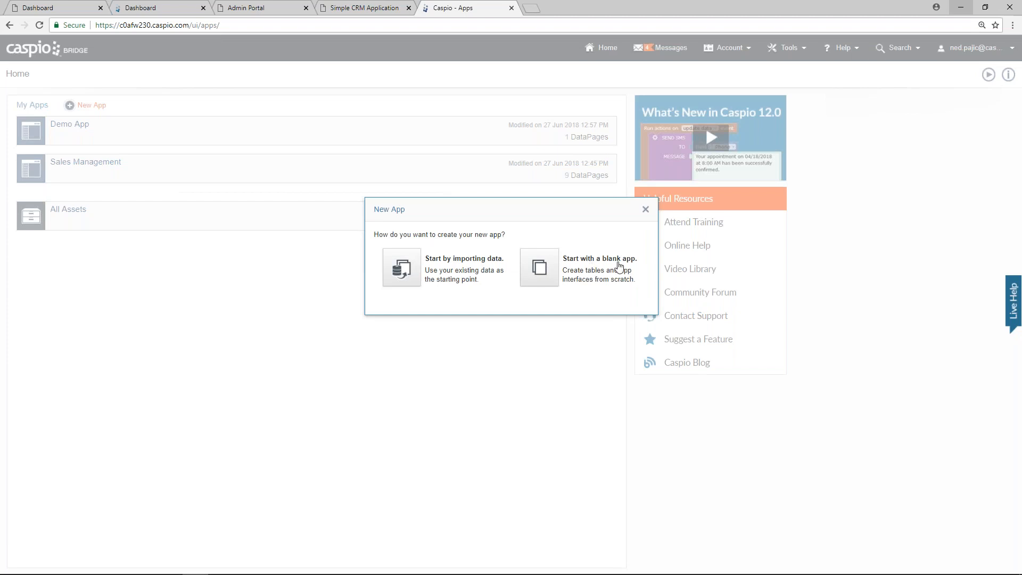
Step: Create the 'Webinar Demo' app by importing data and upload sales.xlsx
click(402, 272)
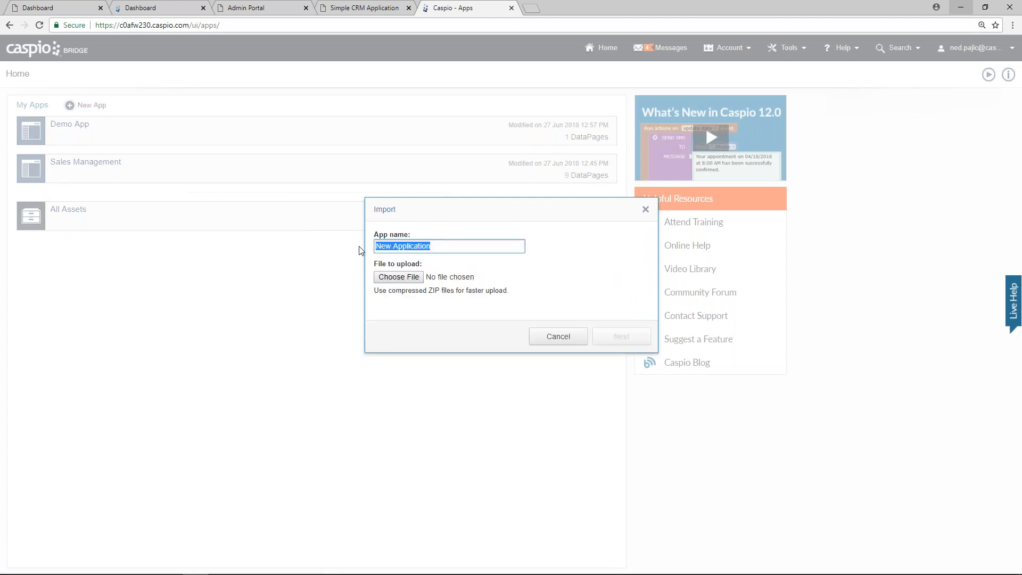
text(Webinar Demo)
click(413, 281)
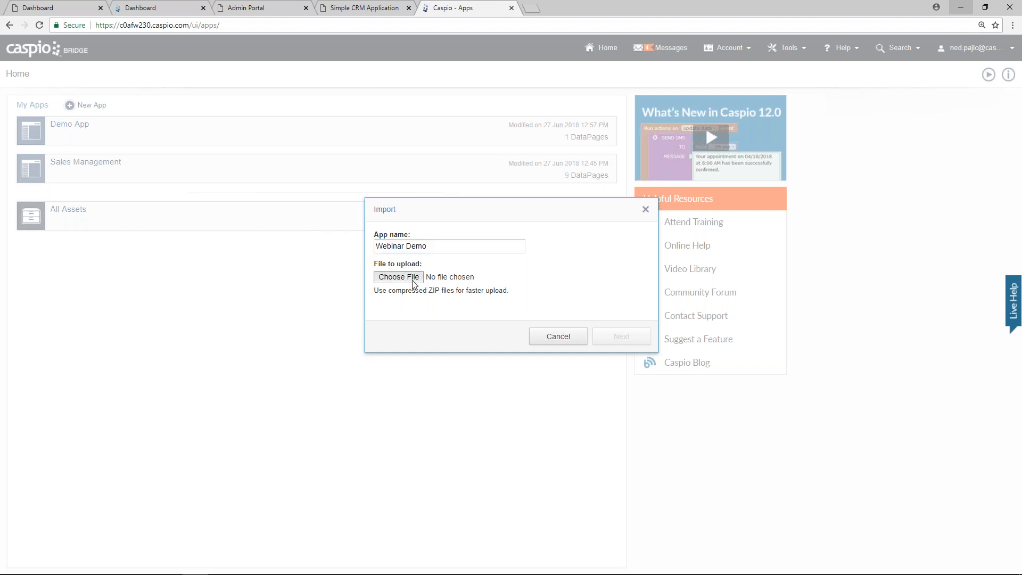
text(sales)
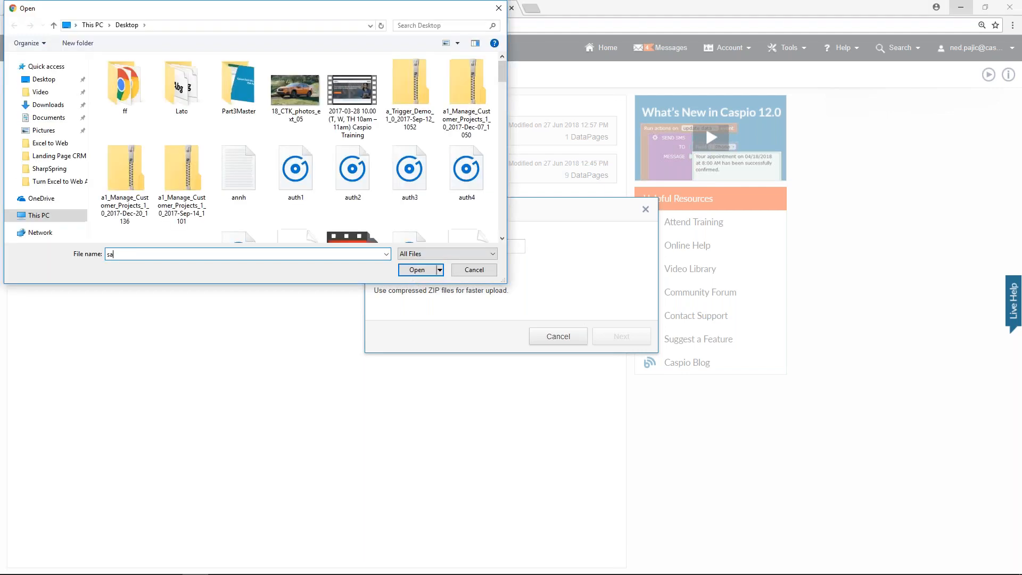
click(250, 274)
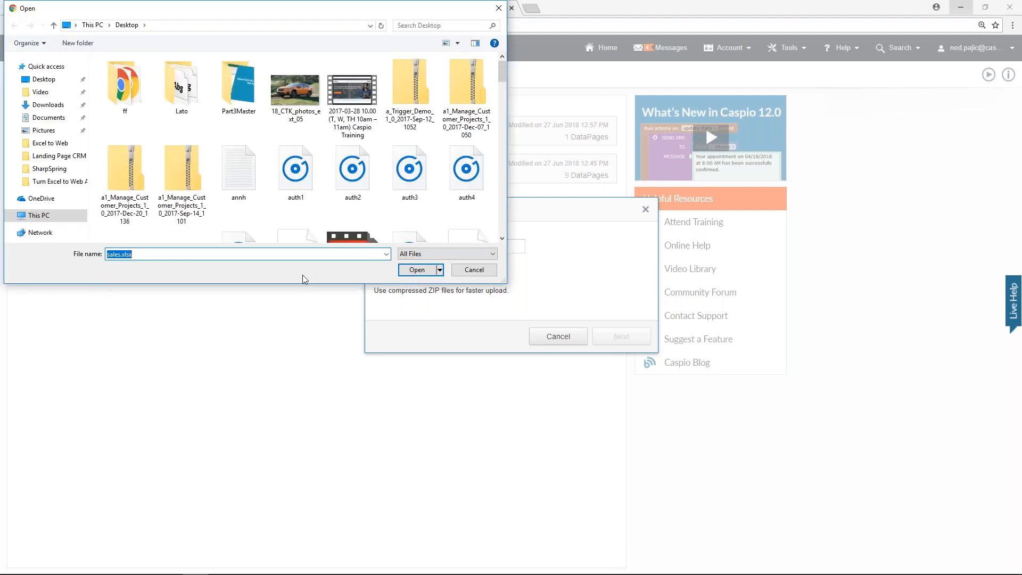
click(431, 271)
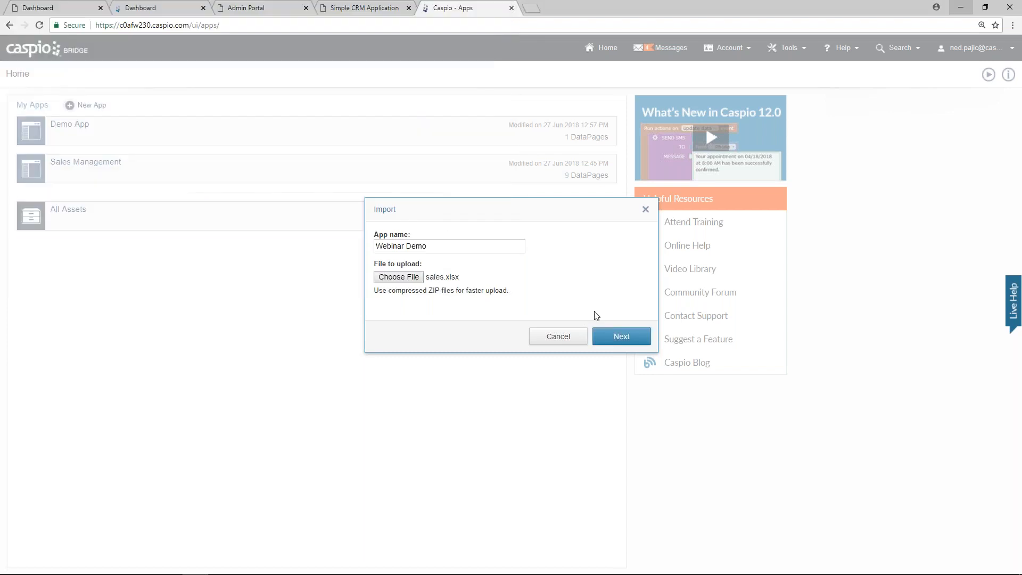
click(618, 341)
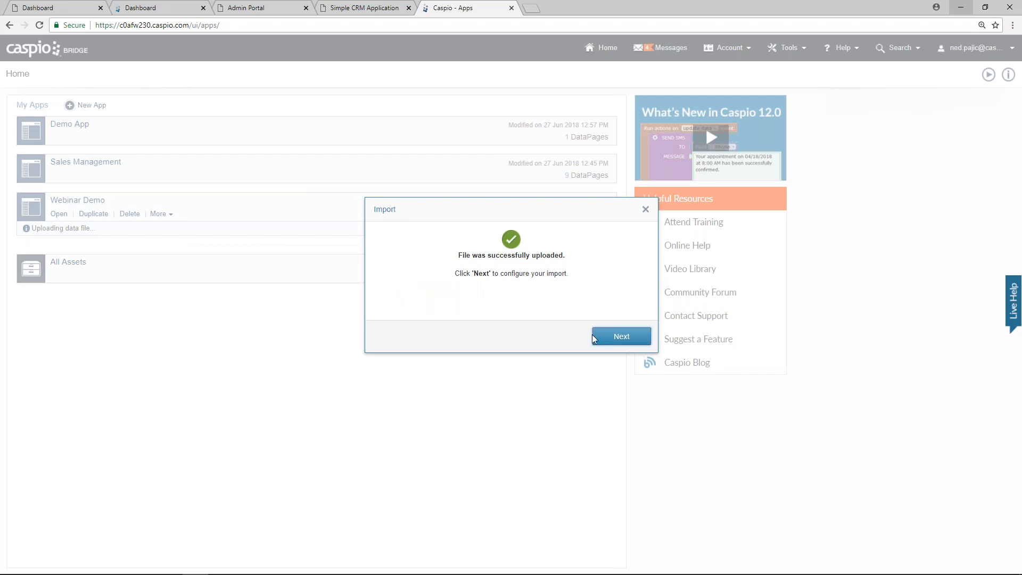
Step: Exclude Sheet1 and demo_dashboard from the import so only demo_tbl_reps and demo_tbl_sales remain
click(621, 336)
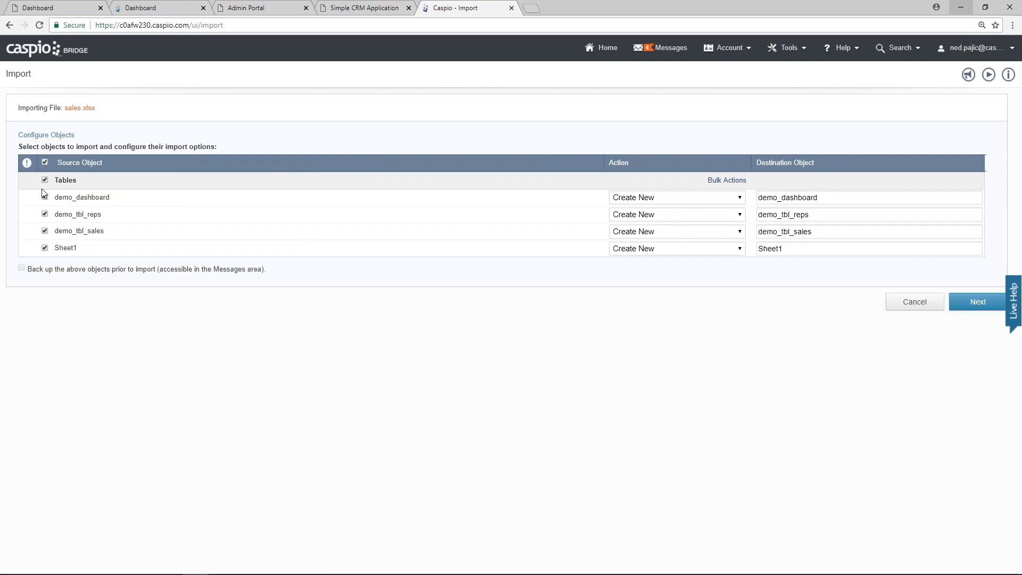
click(45, 248)
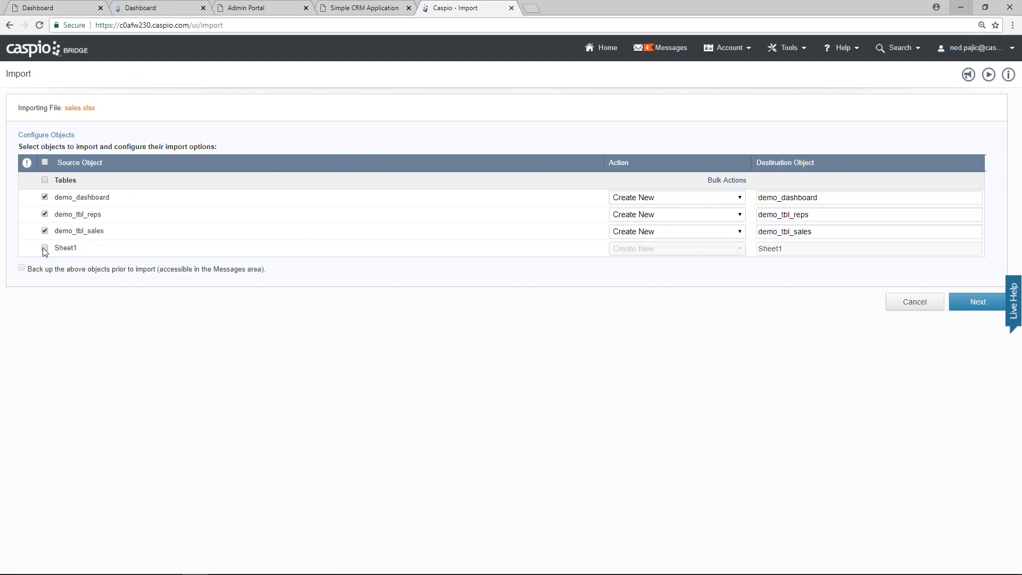
click(46, 198)
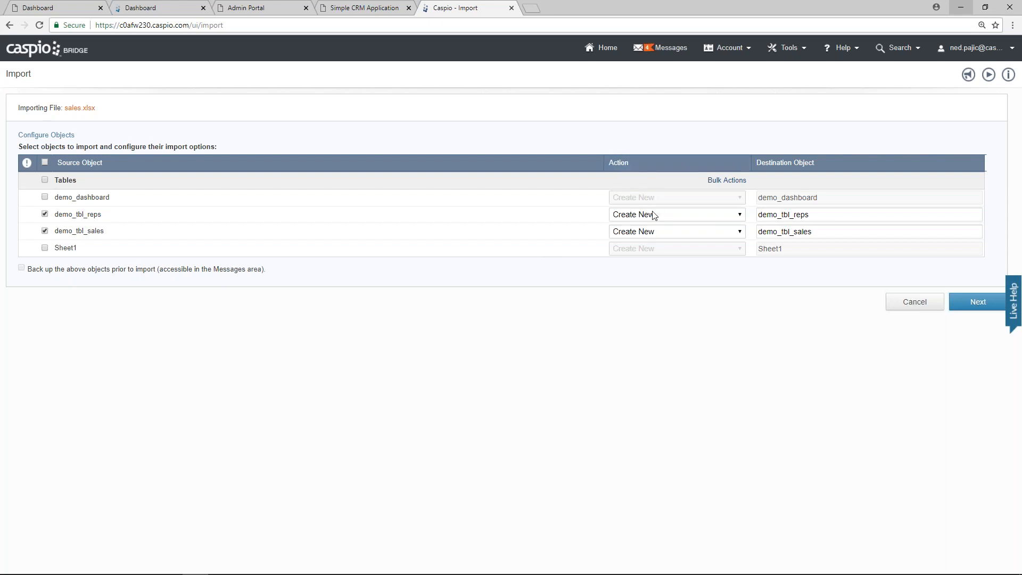
click(976, 310)
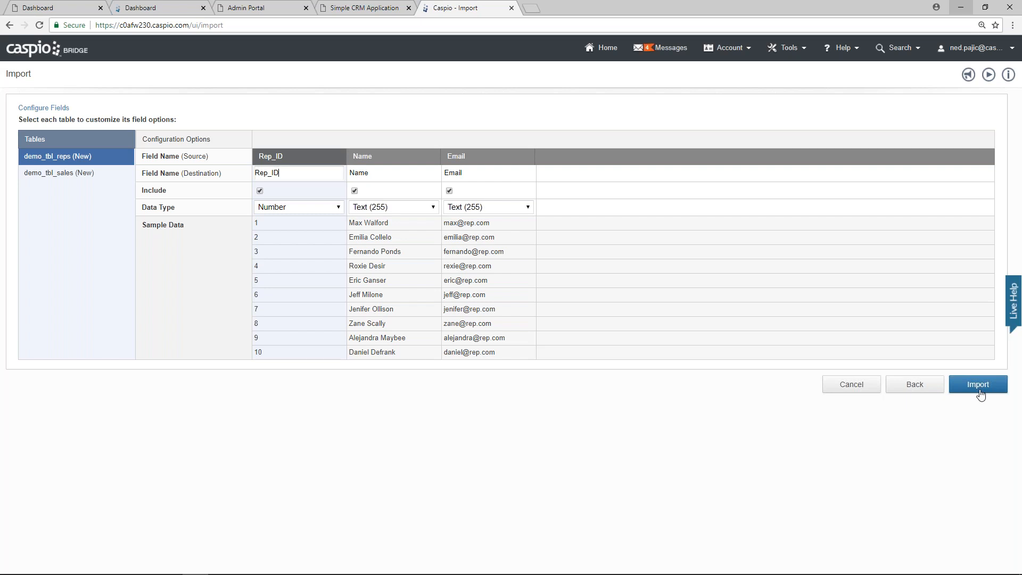
Step: Review the demo_tbl_reps fields, keeping Rep_ID and Name names and the Name column included
click(52, 175)
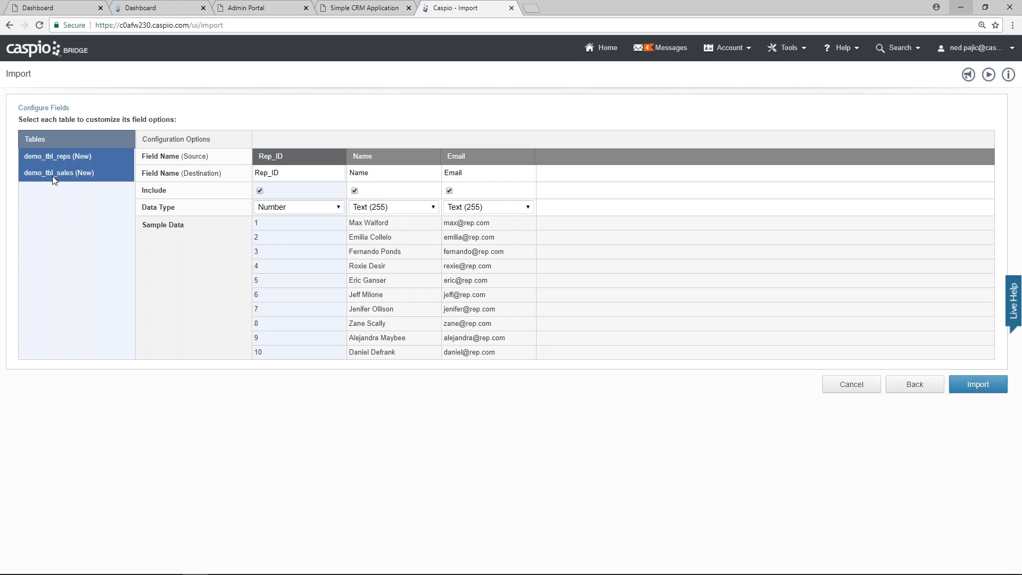
click(56, 159)
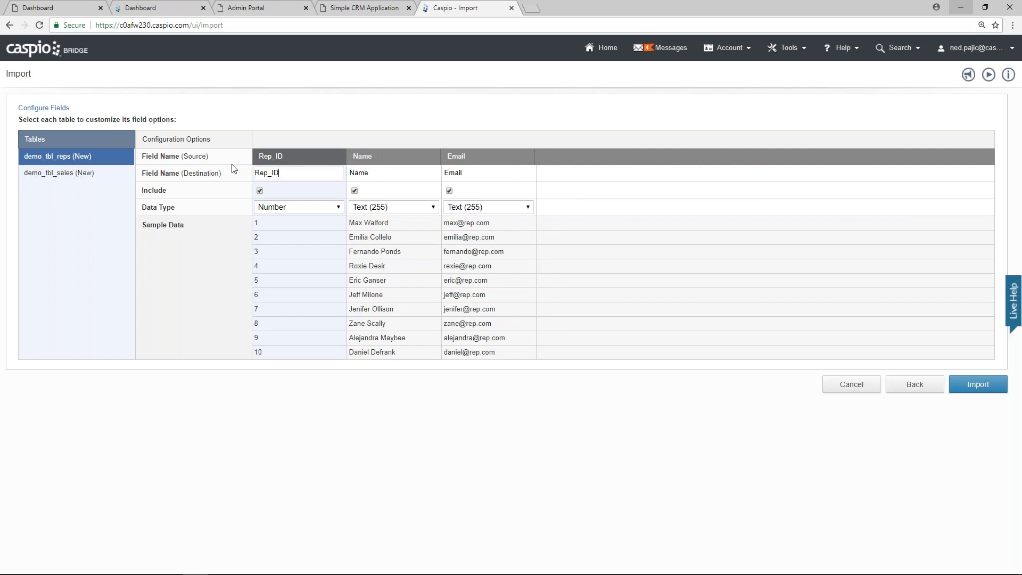
drag(278, 174, 258, 177)
click(290, 174)
click(369, 173)
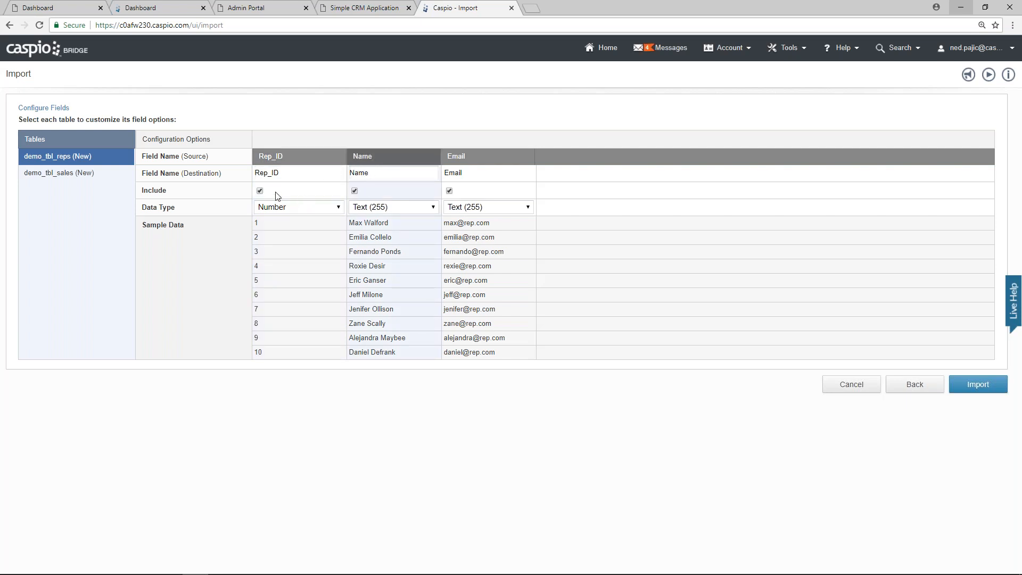
click(354, 190)
click(354, 190)
Step: Keep Email as Text (255) and change Rep_ID's data type to Autonumber
click(486, 211)
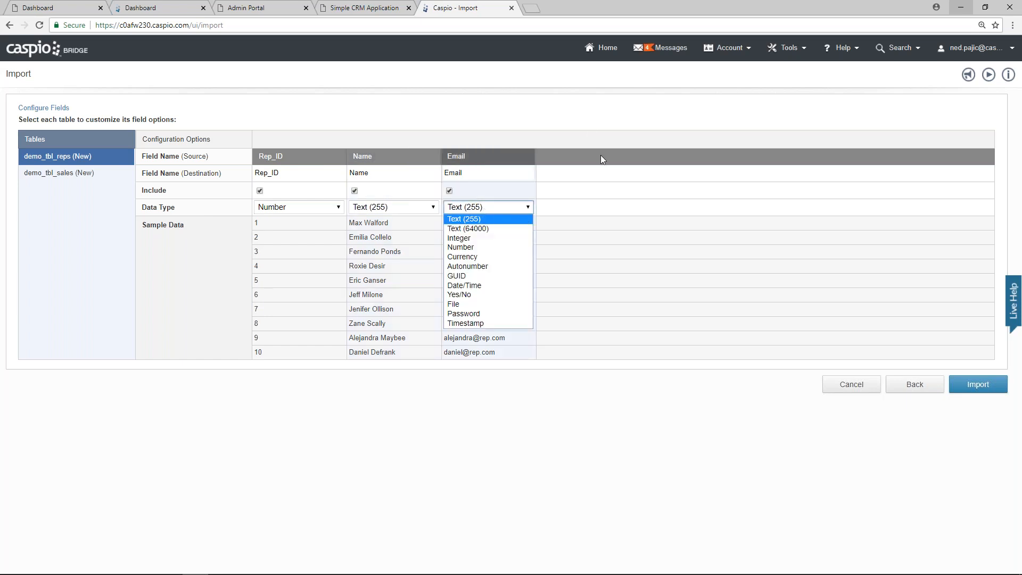
click(591, 133)
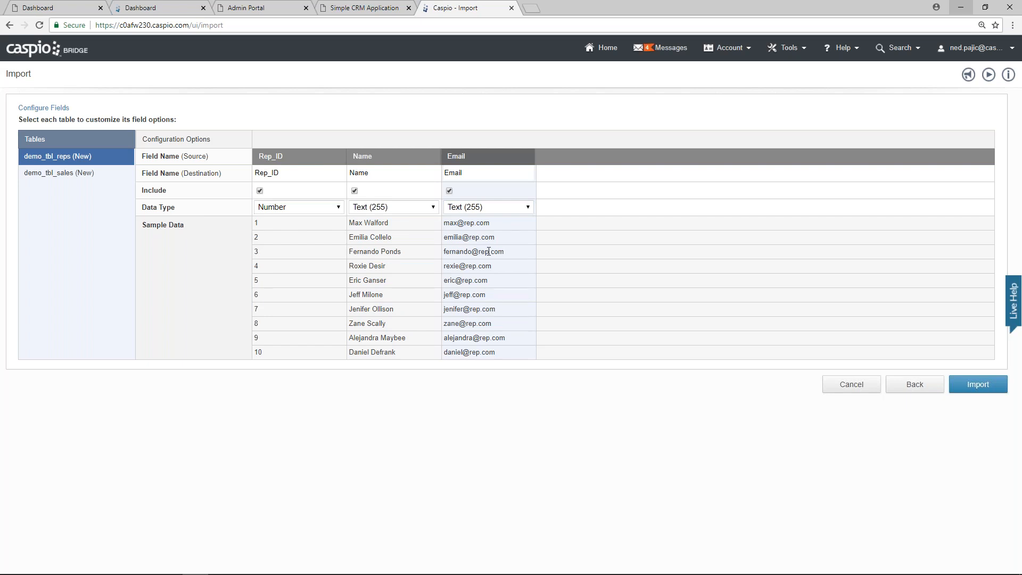
click(527, 208)
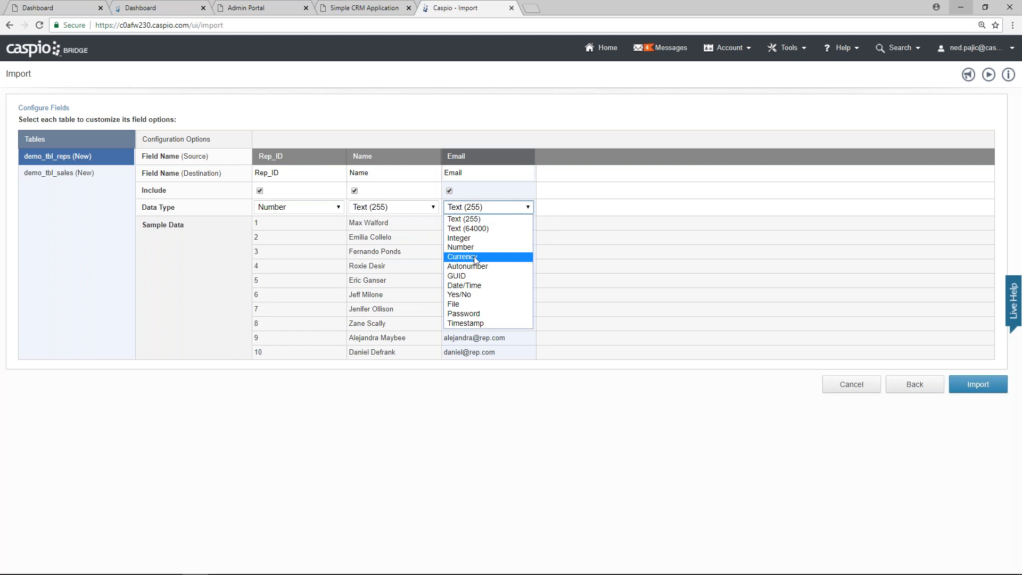
click(624, 124)
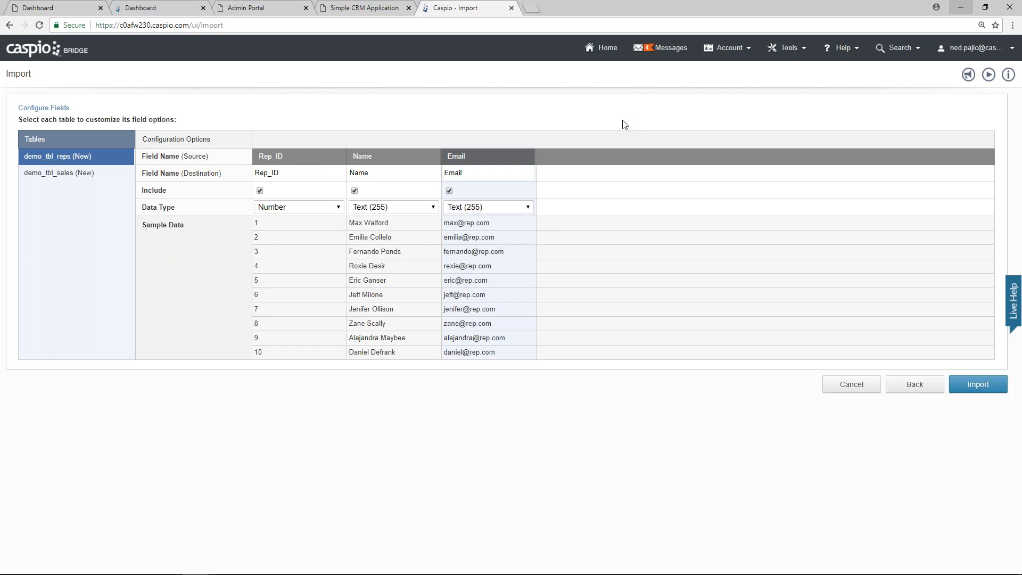
click(301, 212)
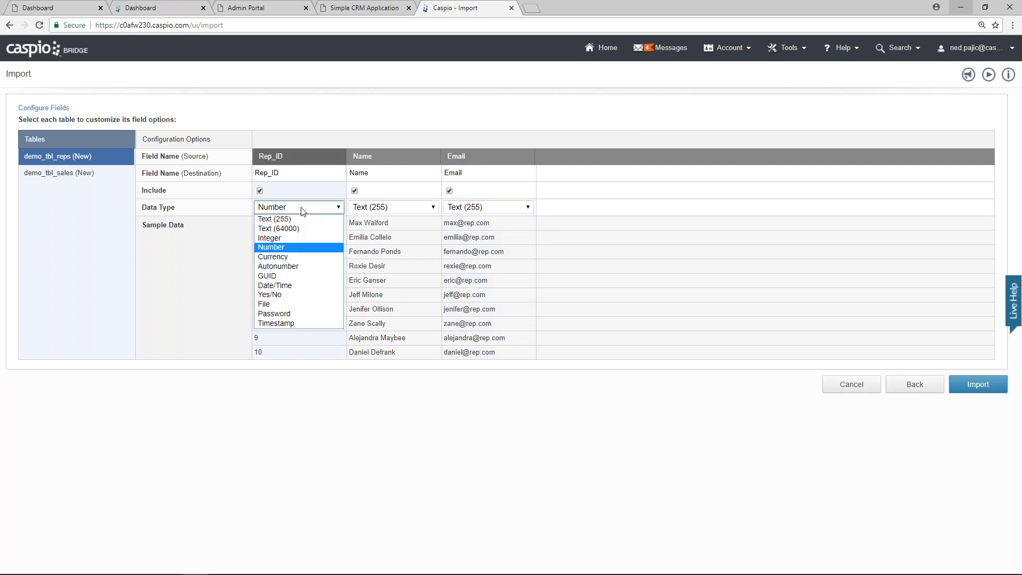
click(301, 263)
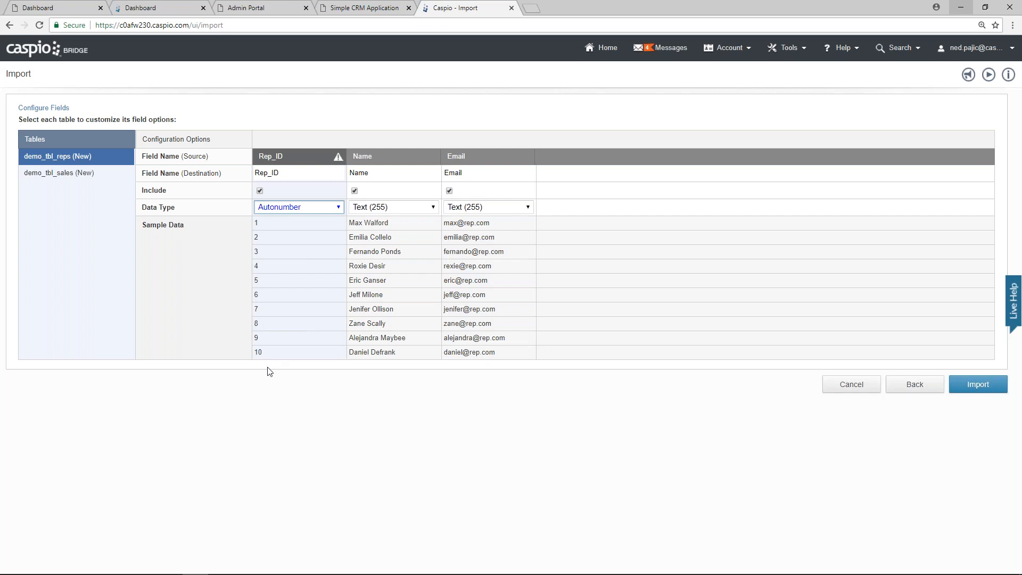
Step: In demo_tbl_sales, make Sale_ID Autonumber and Rep_ID Integer
click(85, 175)
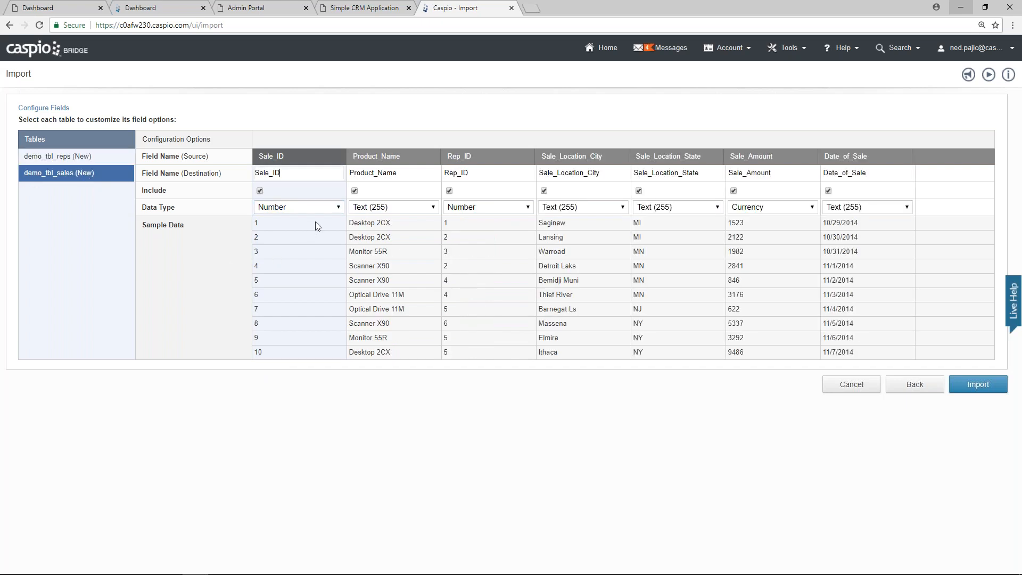
click(314, 208)
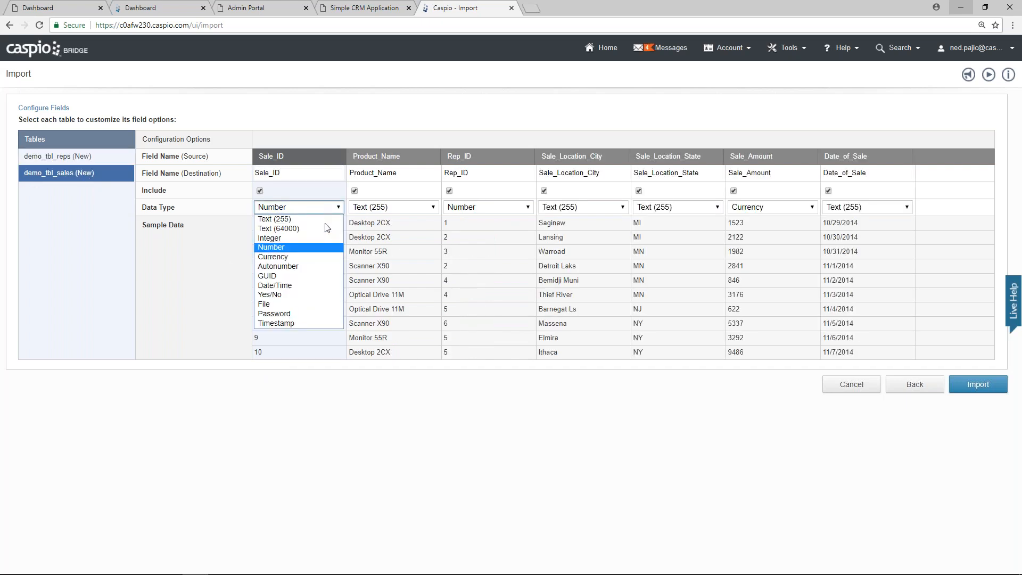
click(313, 268)
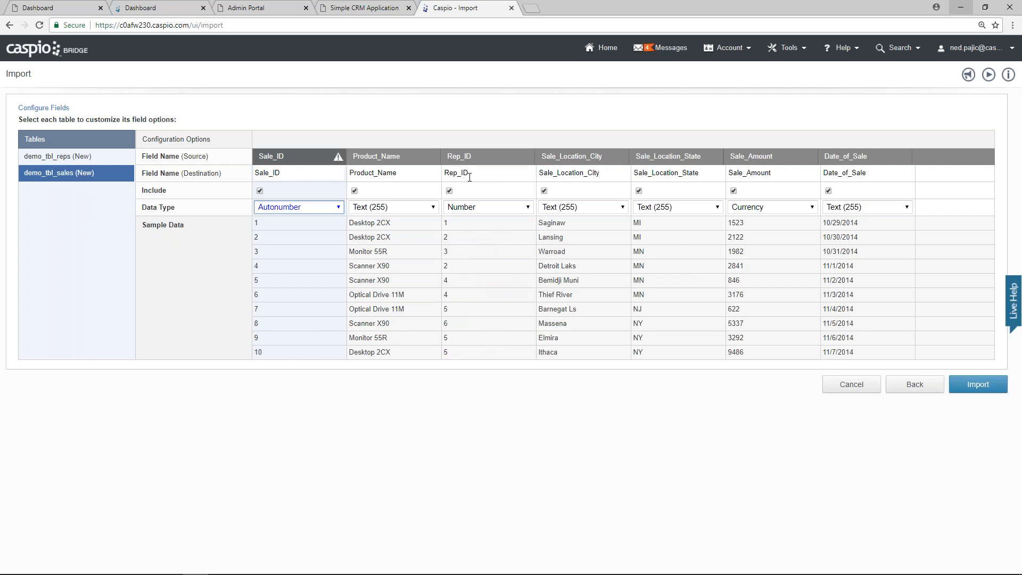
click(483, 207)
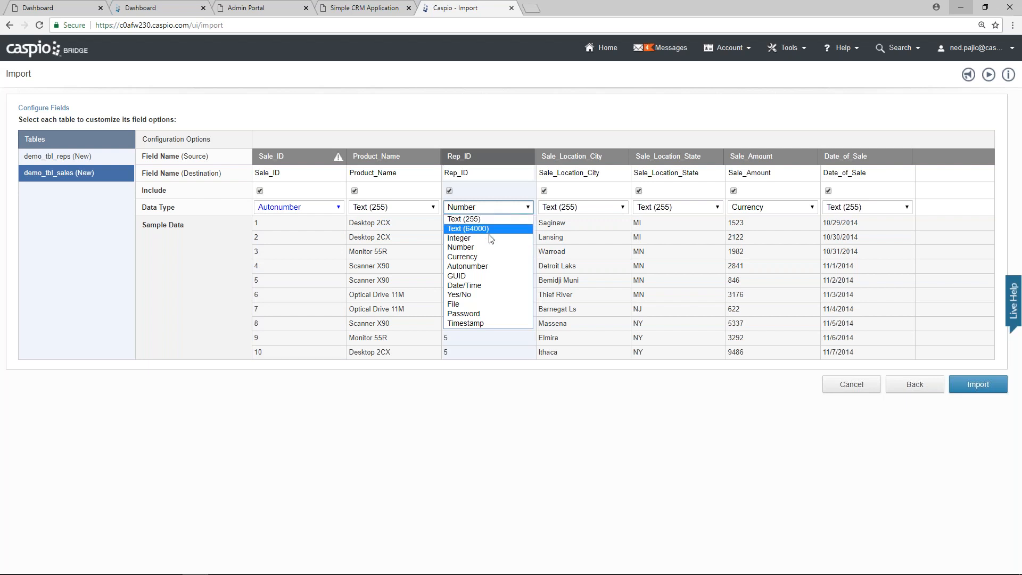
click(489, 238)
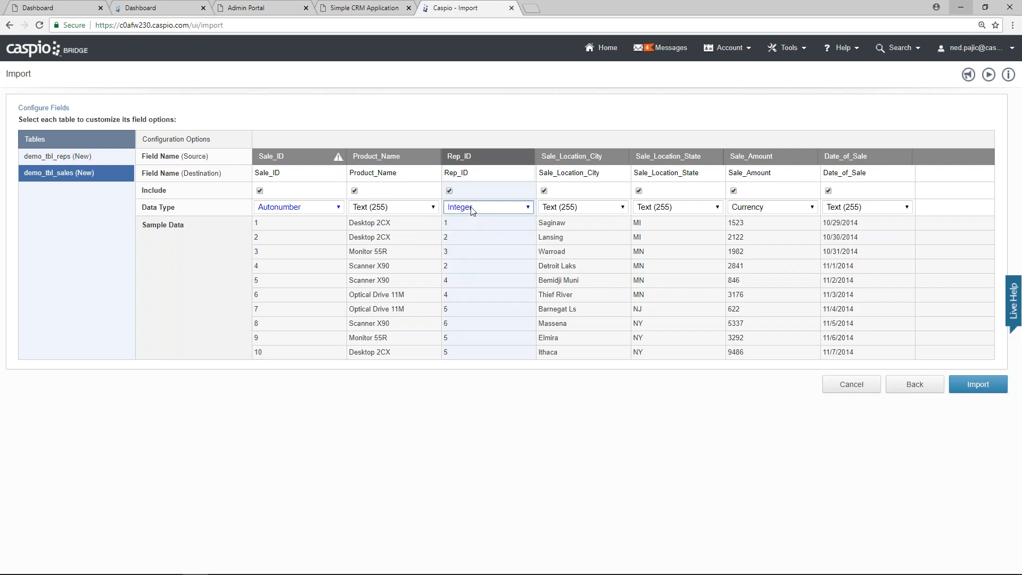
Step: Set Date_of_Sale to Date/Time and import both tables
click(59, 159)
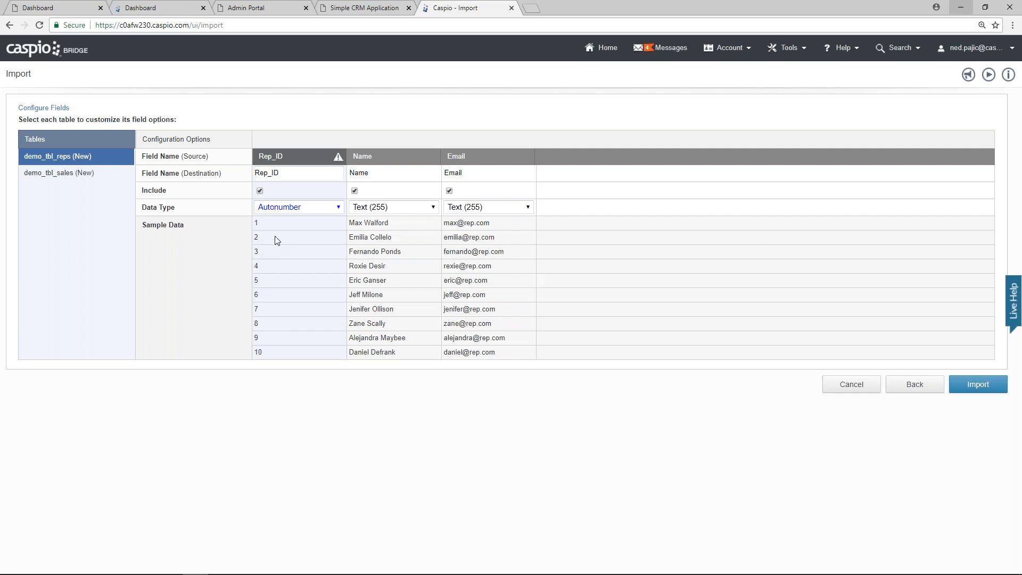
click(72, 174)
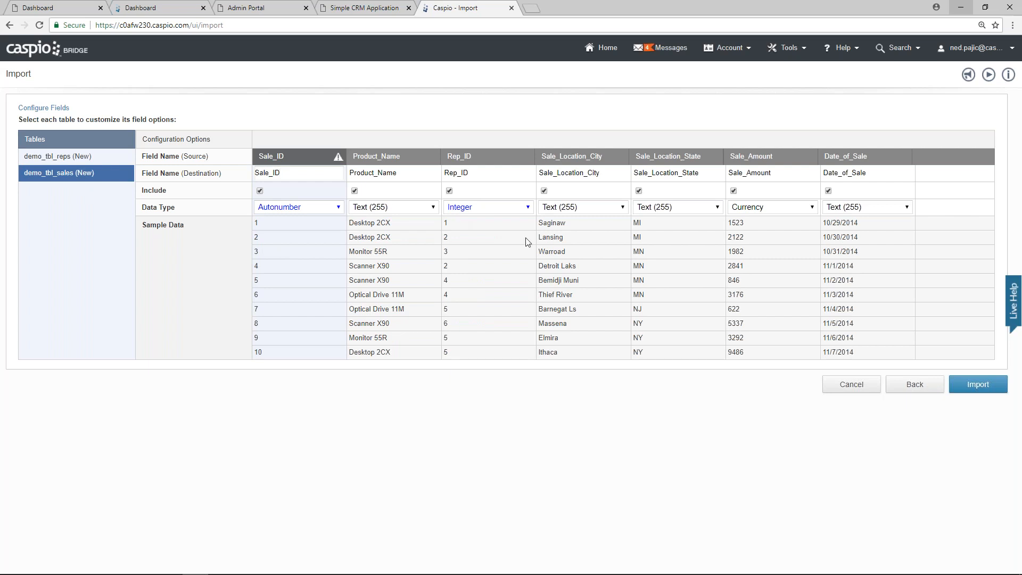
click(906, 207)
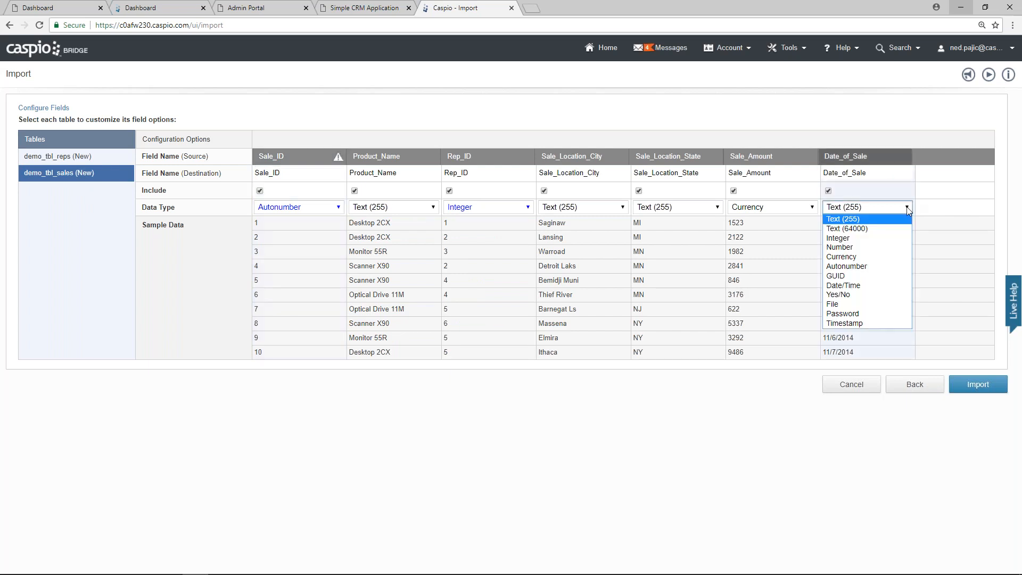
click(899, 285)
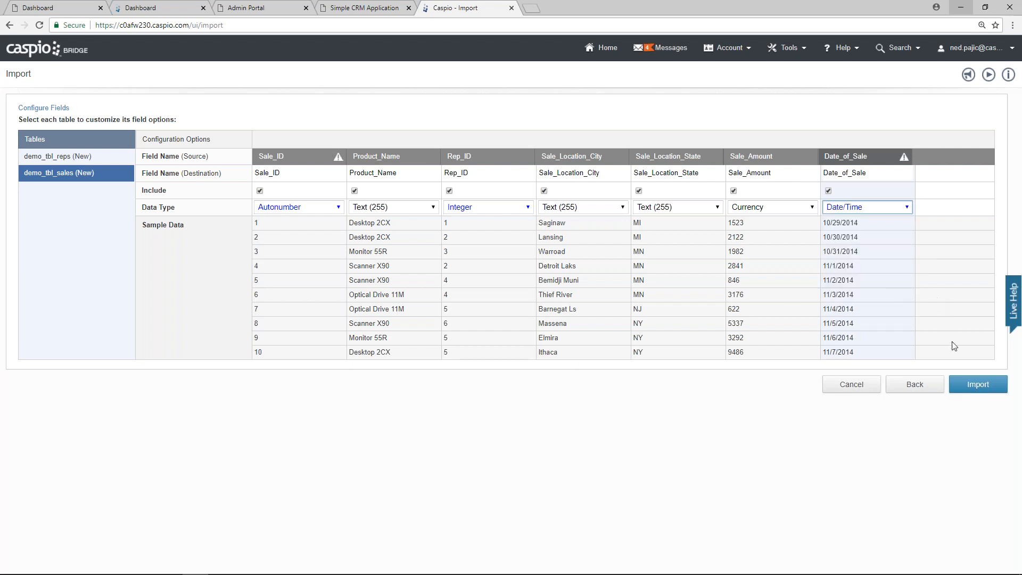
click(973, 391)
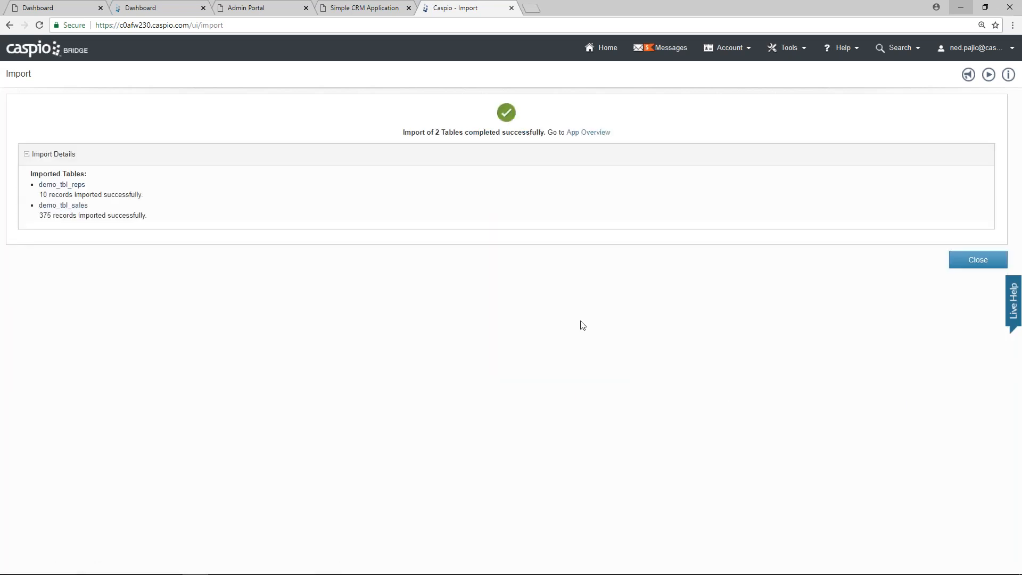
Step: Close the import summary and list the Webinar Demo app's tables
click(963, 264)
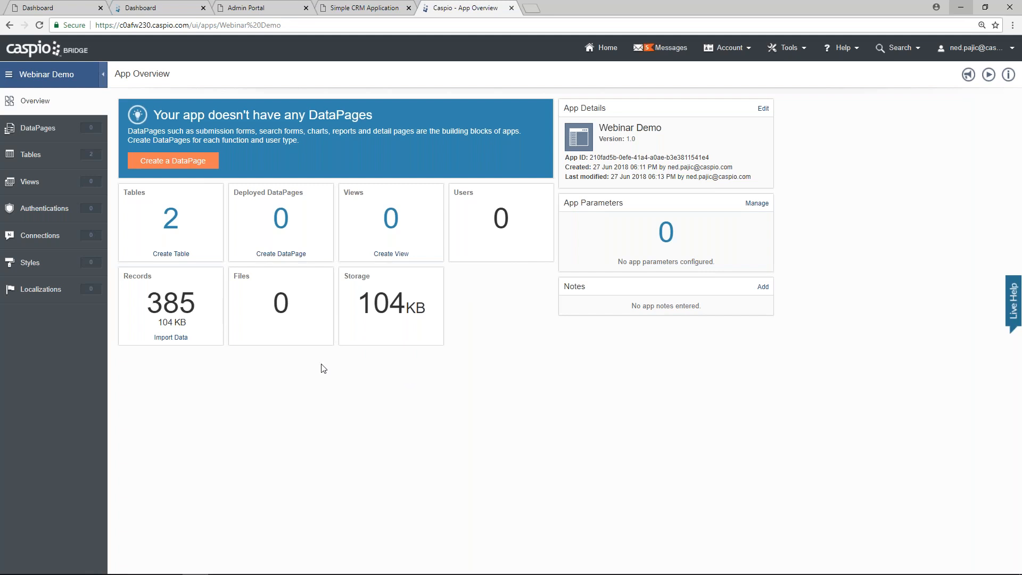
click(62, 156)
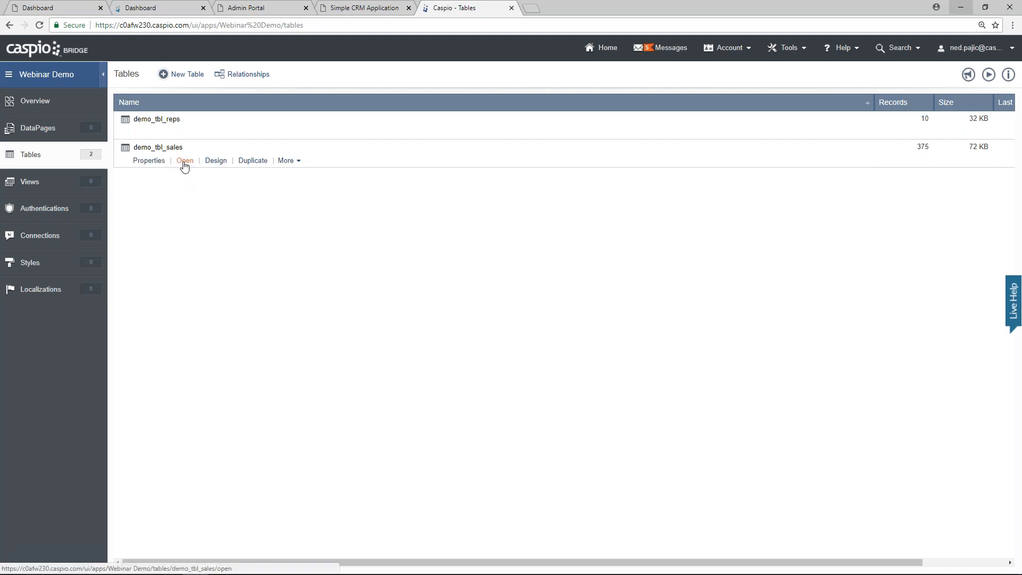
Step: Open the demo_tbl_sales records, then switch back to the sales workbook in Excel
click(185, 161)
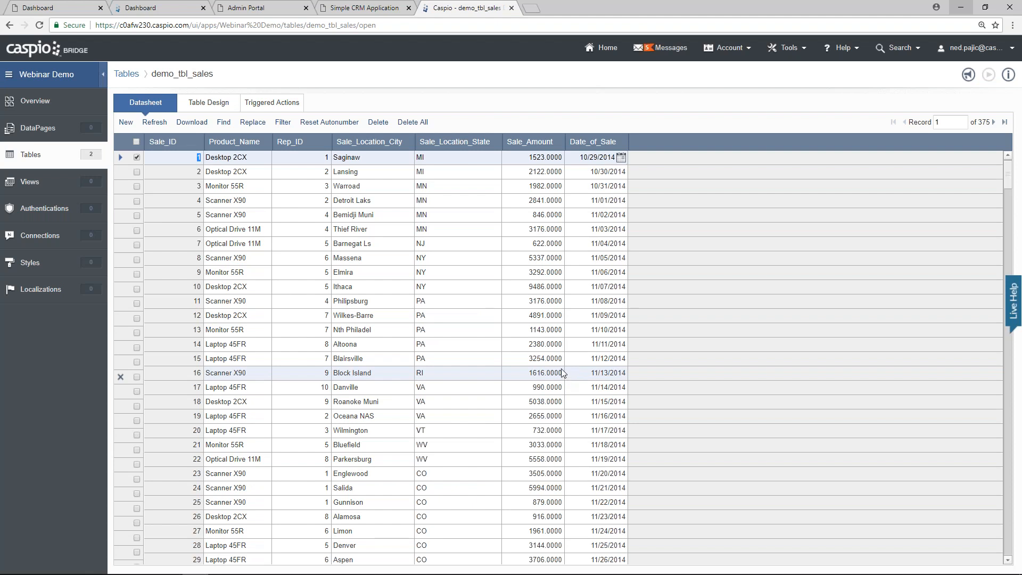
mouse_move(323, 561)
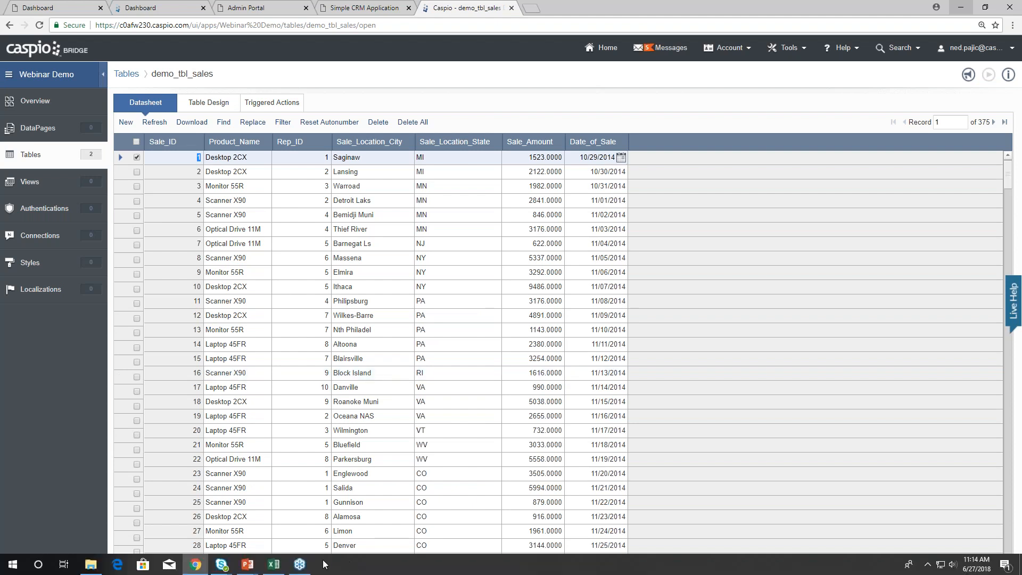
click(273, 566)
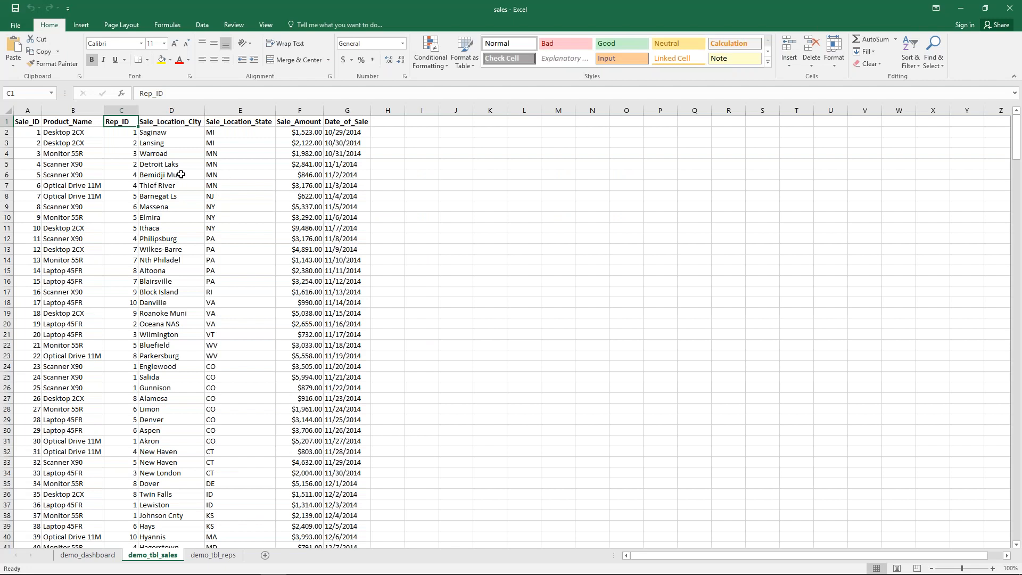
key(alt+Tab)
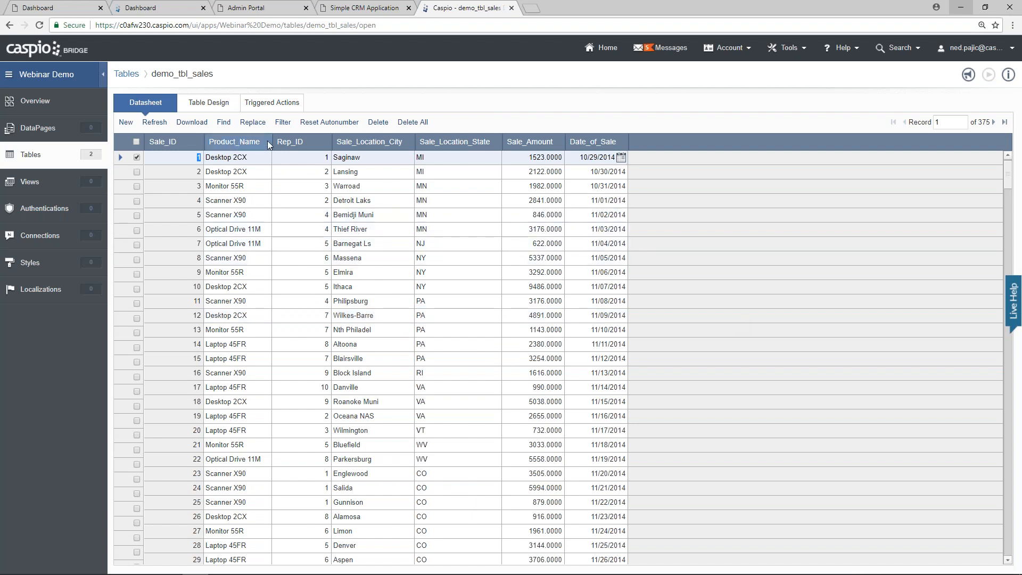
Step: Inspect the demo_tbl_sales field design, then return to the tables list
click(217, 104)
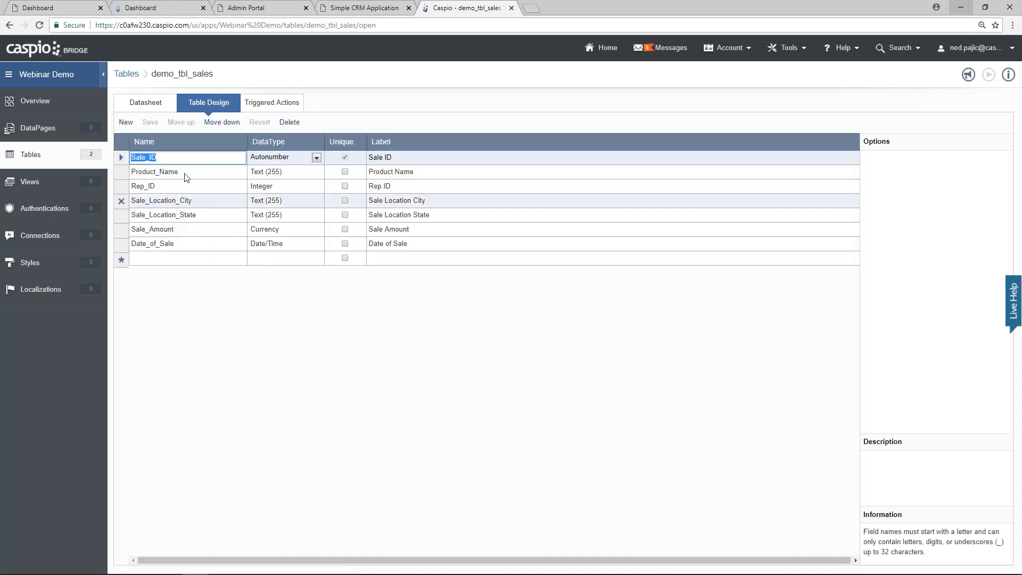
click(179, 172)
drag(179, 172, 134, 172)
click(179, 173)
click(158, 260)
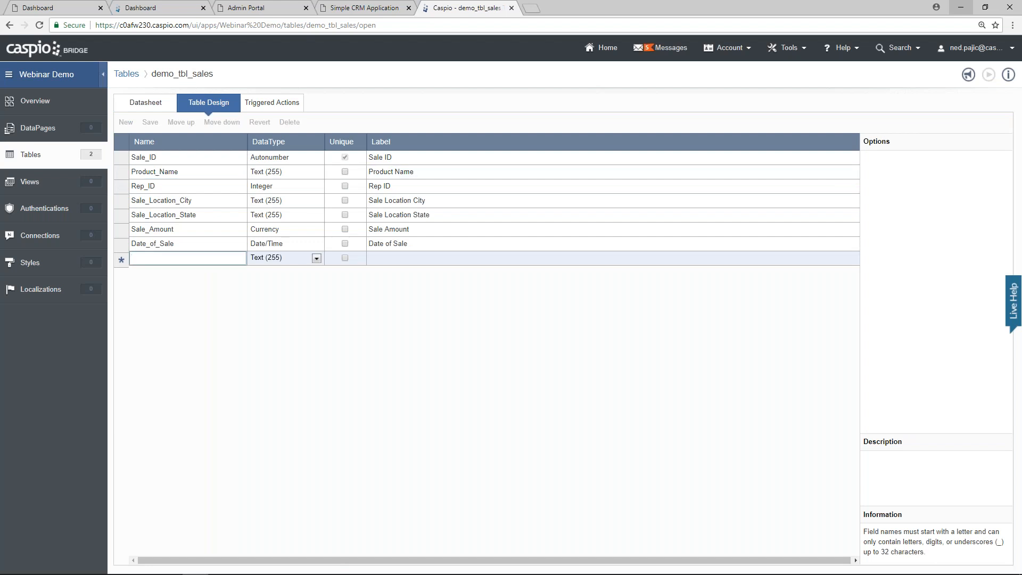
click(35, 161)
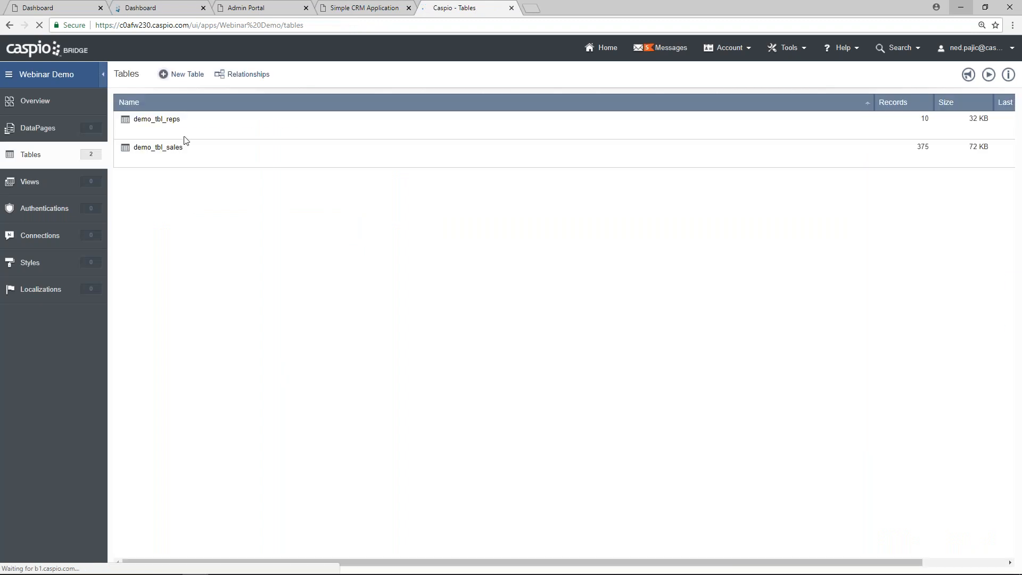
Step: In demo_tbl_reps, add a Password-type field named Password, make Email unique, and save
mouse_move(212, 135)
click(216, 134)
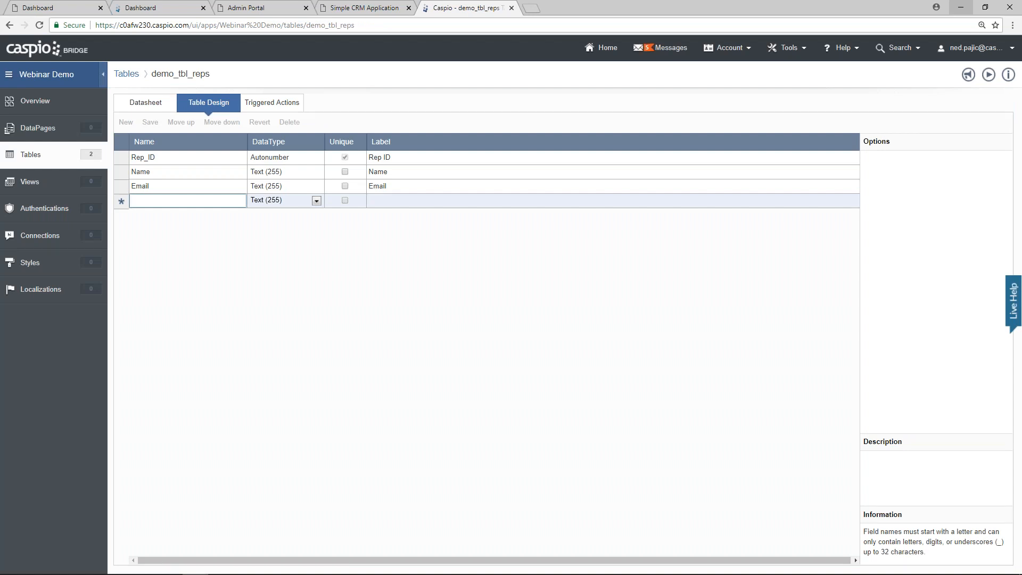
text(assword)
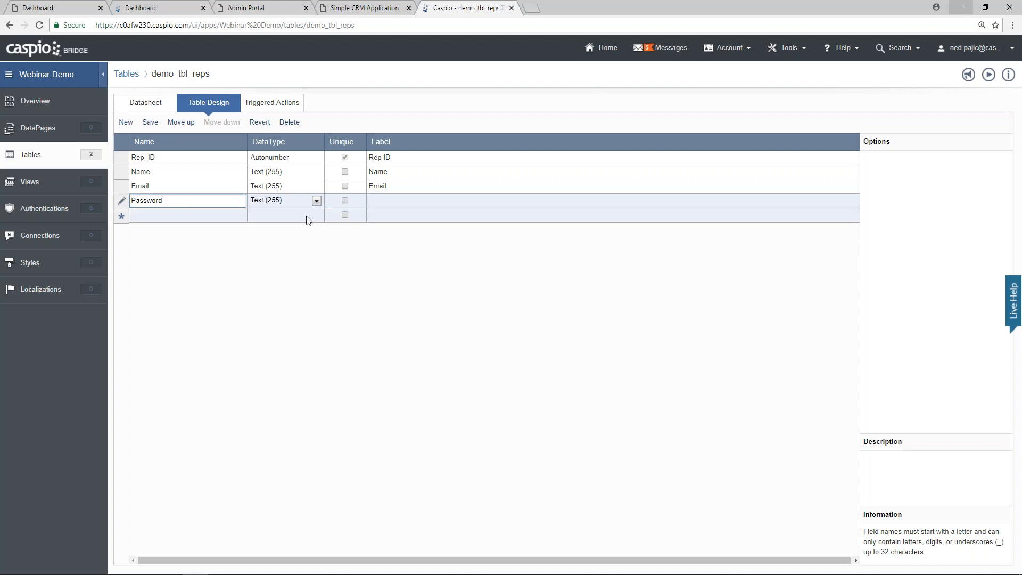
click(317, 201)
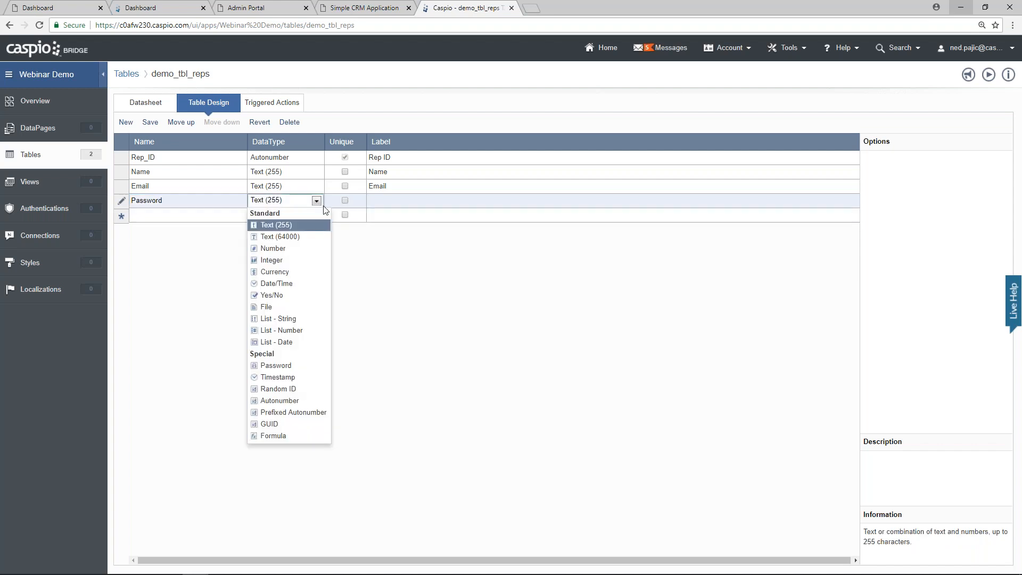
click(300, 366)
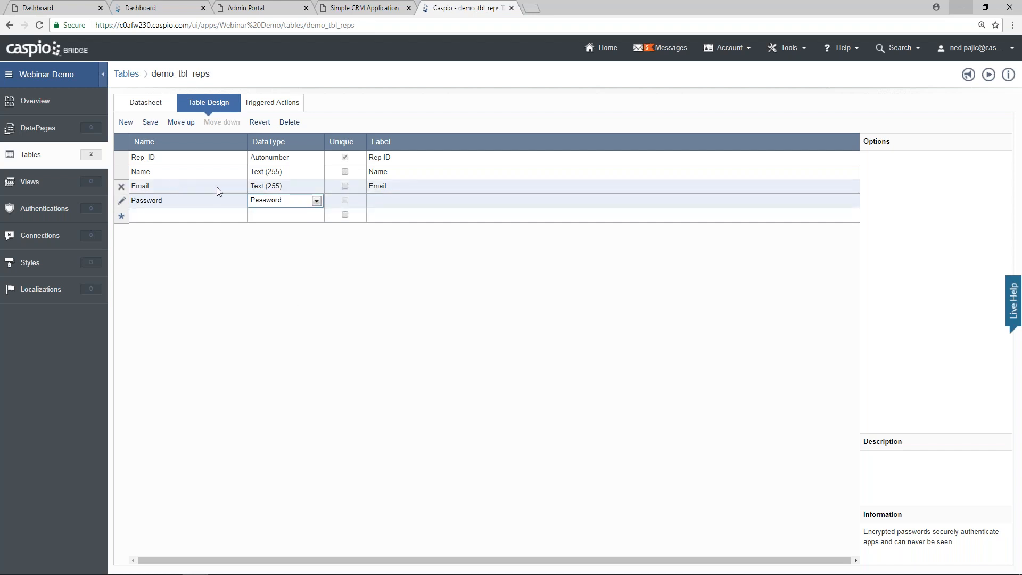
click(345, 186)
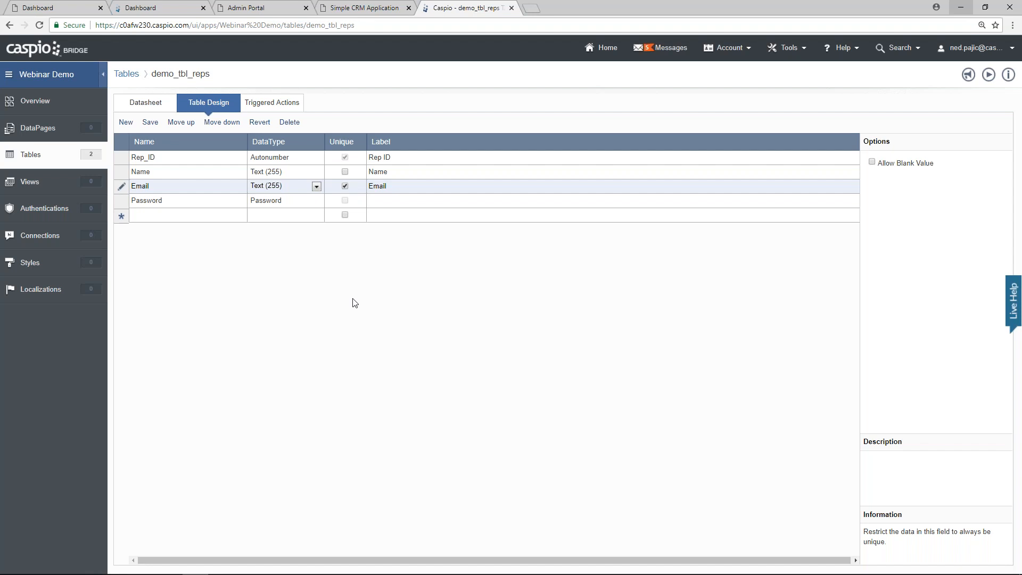
click(149, 126)
click(30, 156)
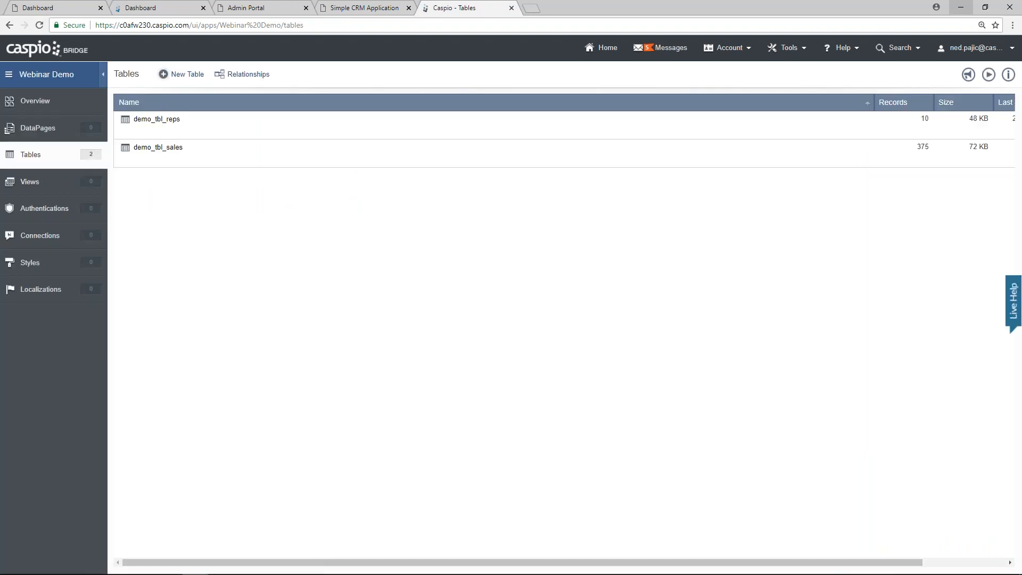
Step: Add demo_tbl_reps and demo_tbl_sales to the Relationships diagram and link their Rep_ID fields
click(248, 74)
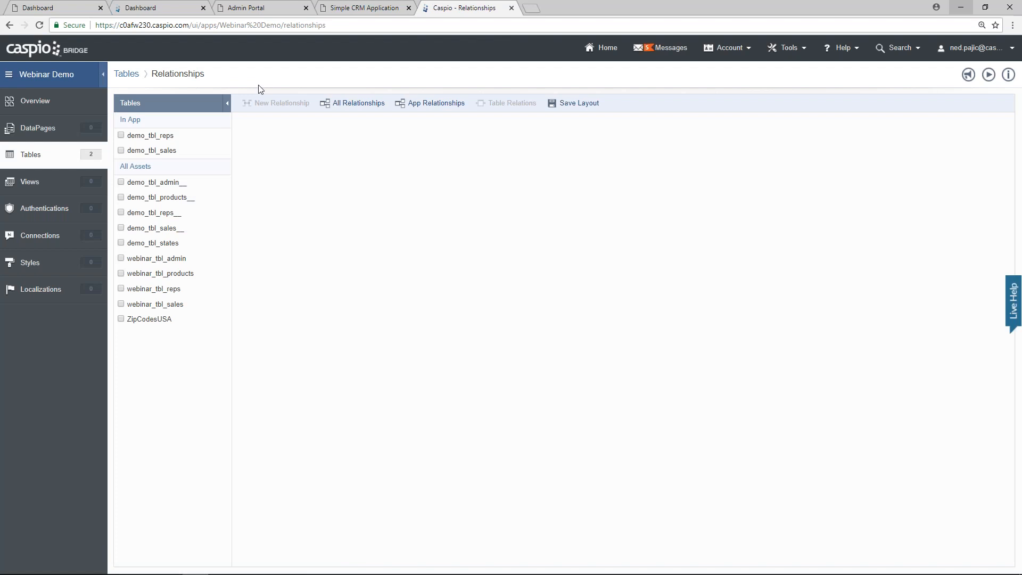
click(121, 136)
click(121, 151)
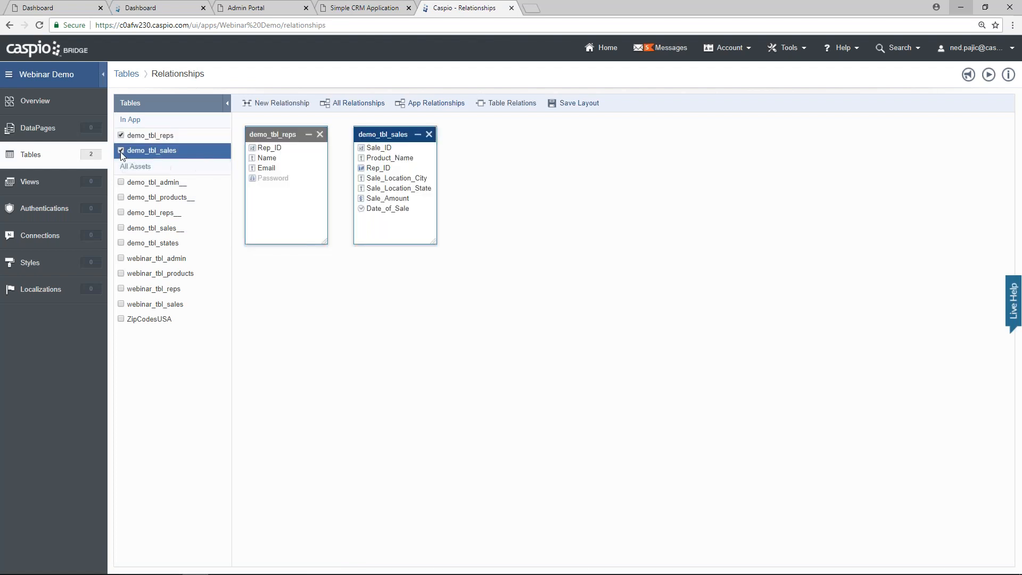
drag(397, 135, 536, 201)
drag(280, 136, 370, 165)
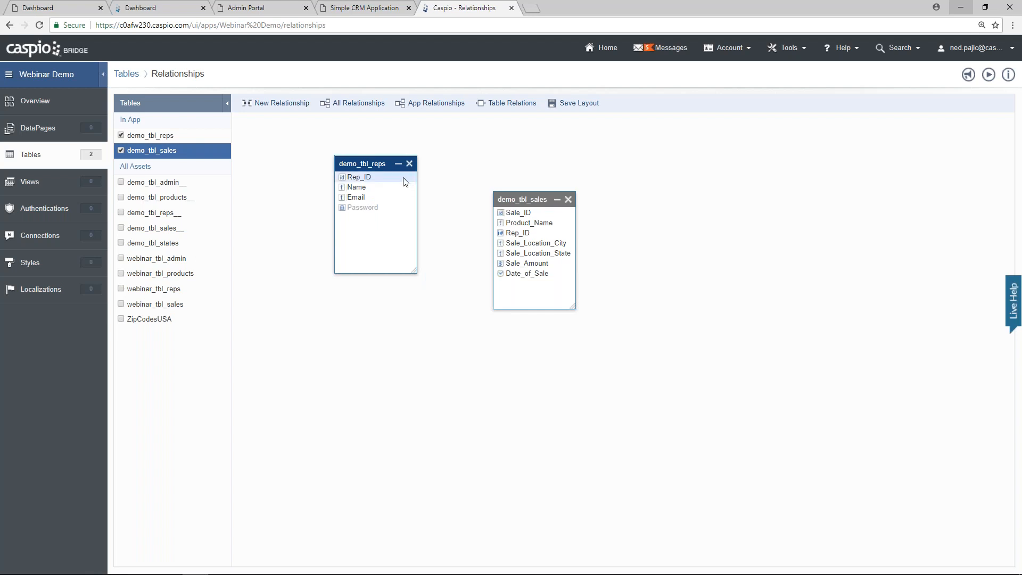
drag(404, 180, 507, 233)
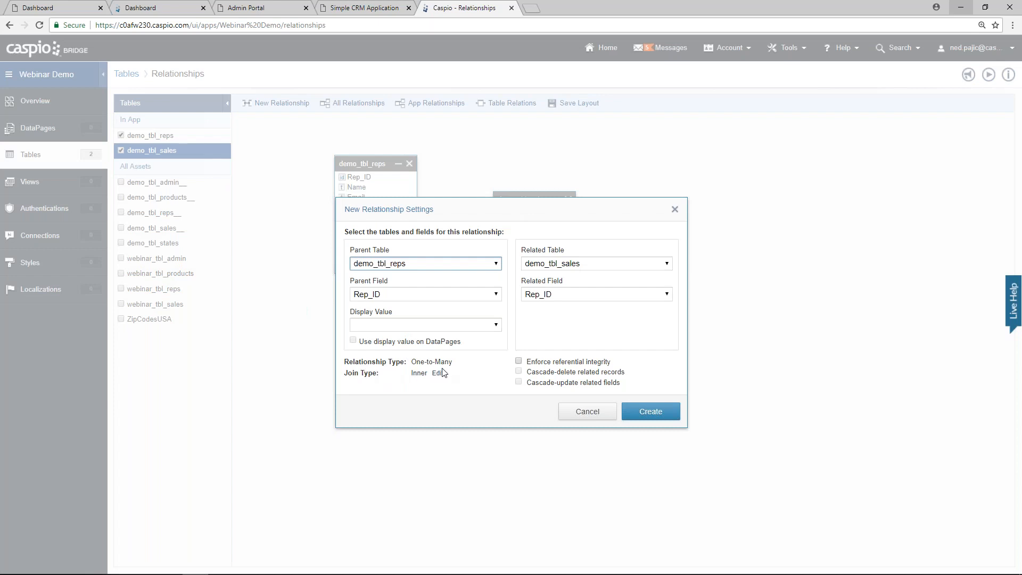
Step: Create the Rep_ID relationship showing rep Name on DataPages, then save the diagram layout
click(476, 324)
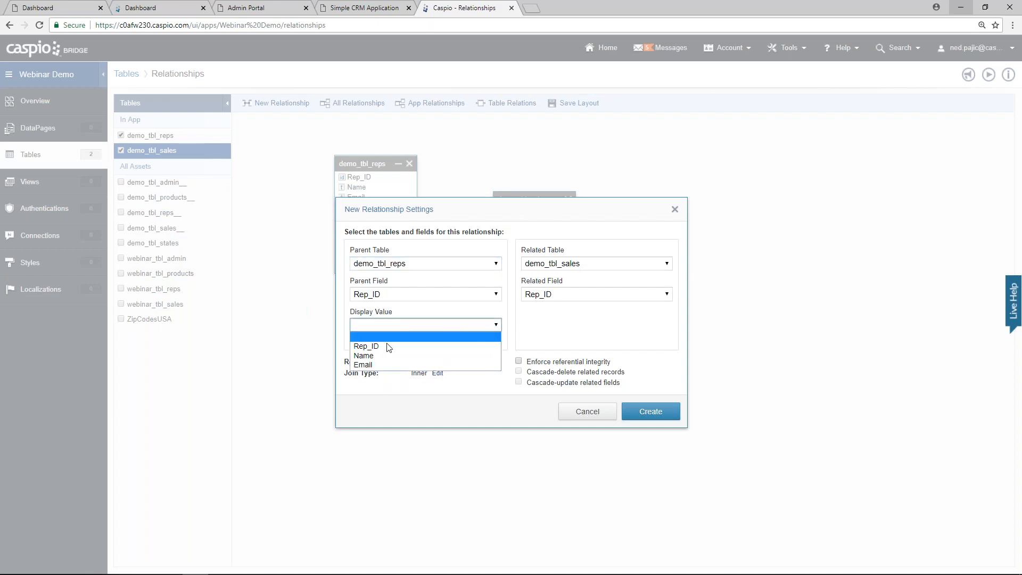
click(379, 355)
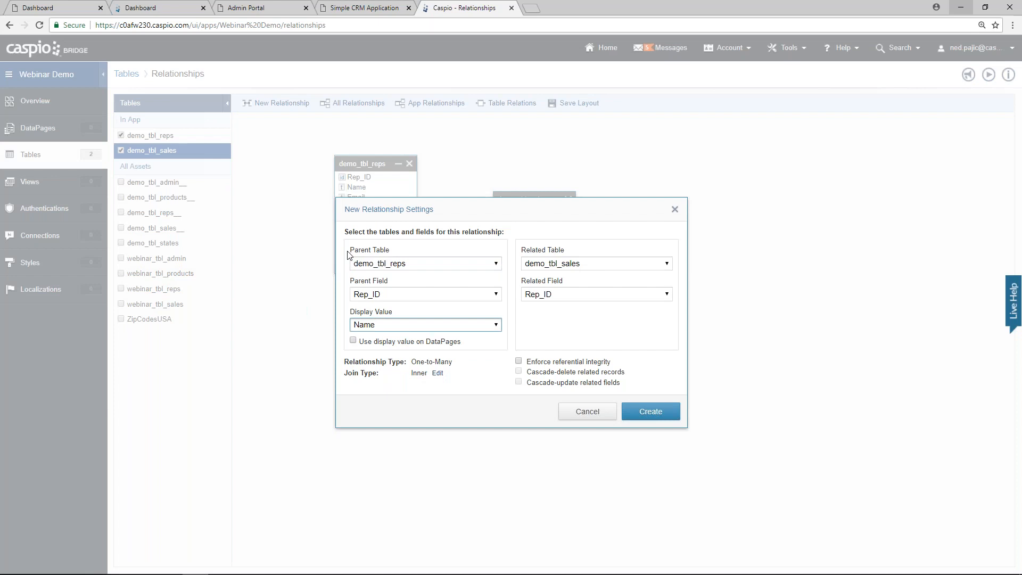
click(376, 347)
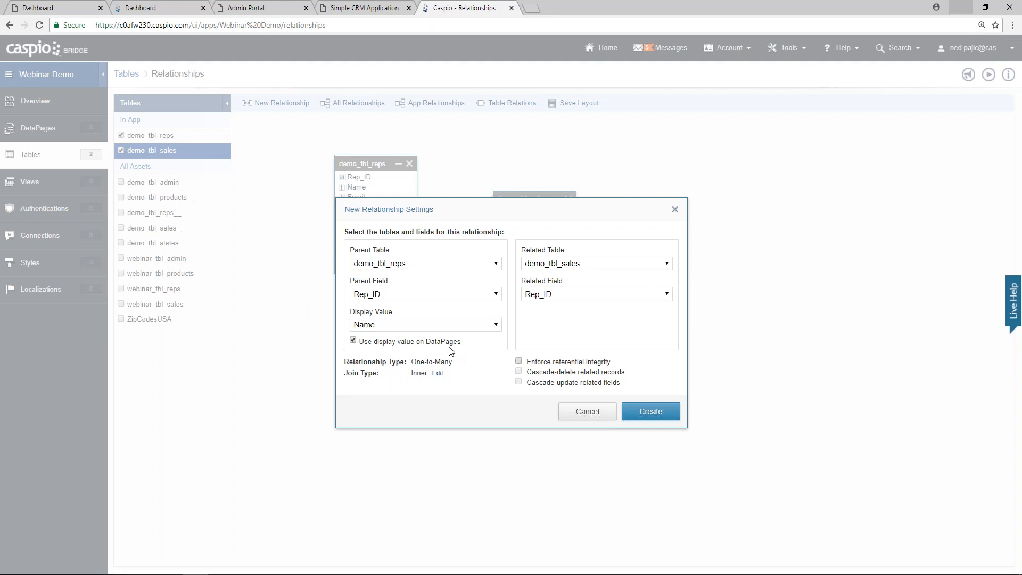
click(640, 405)
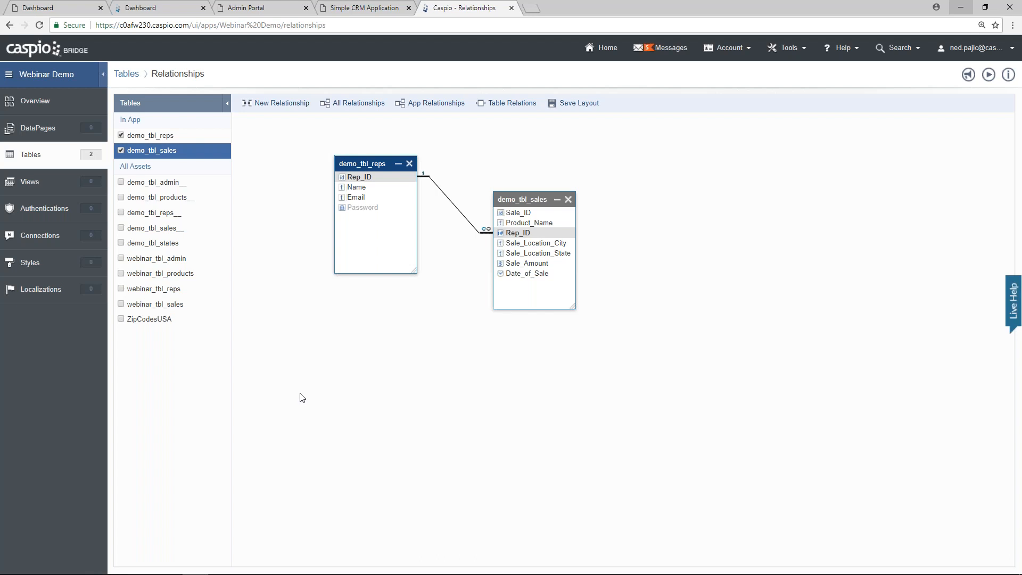
click(46, 133)
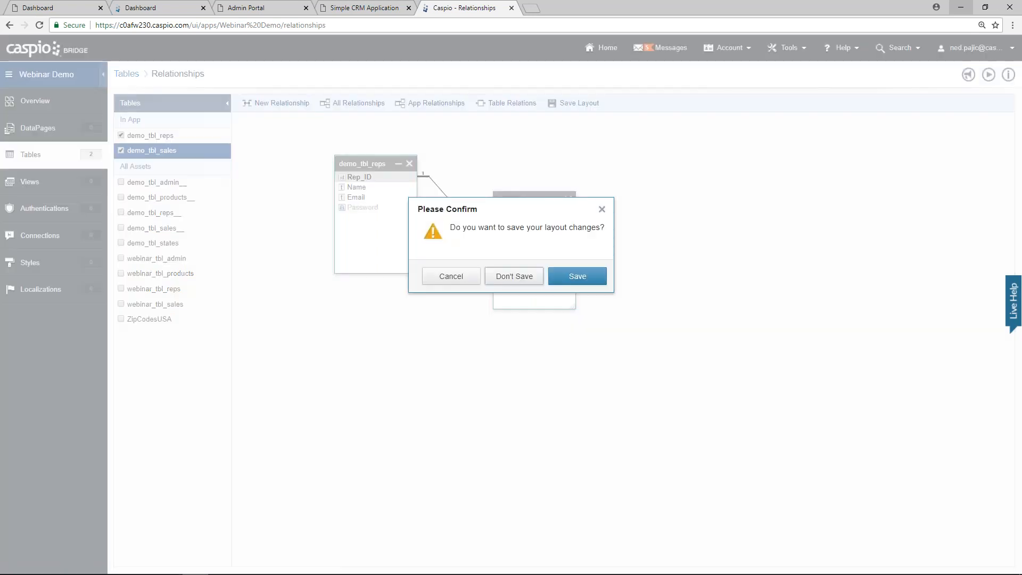
click(577, 275)
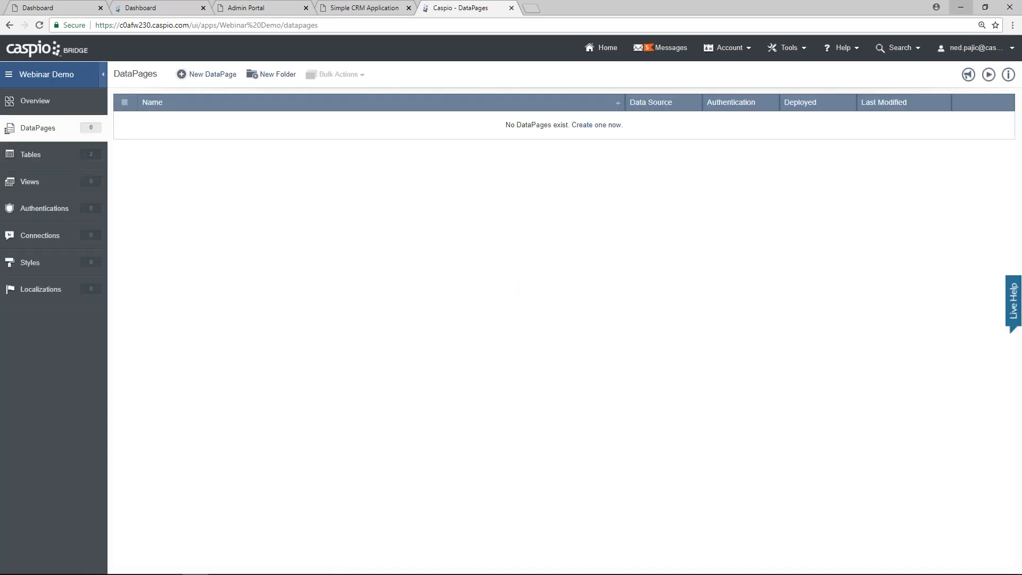
Step: Start a new DataPage and pick Combined Chart and Report from the Reports types
click(218, 76)
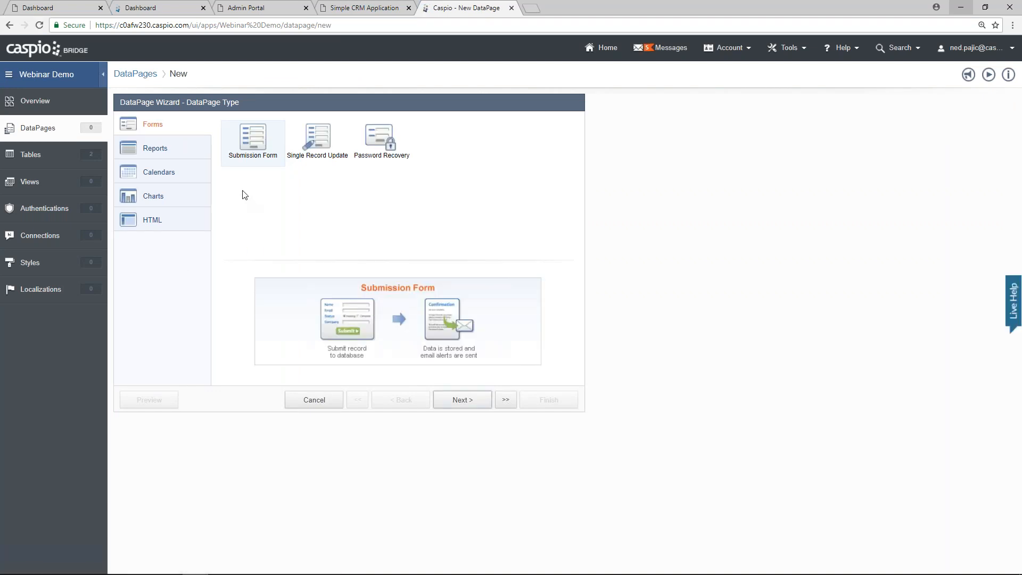
click(166, 150)
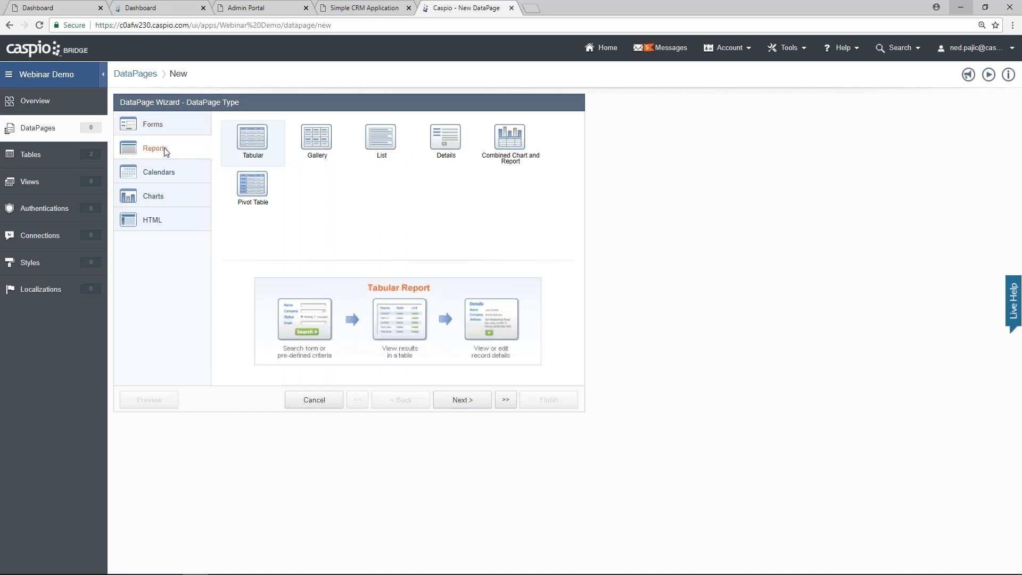
click(170, 175)
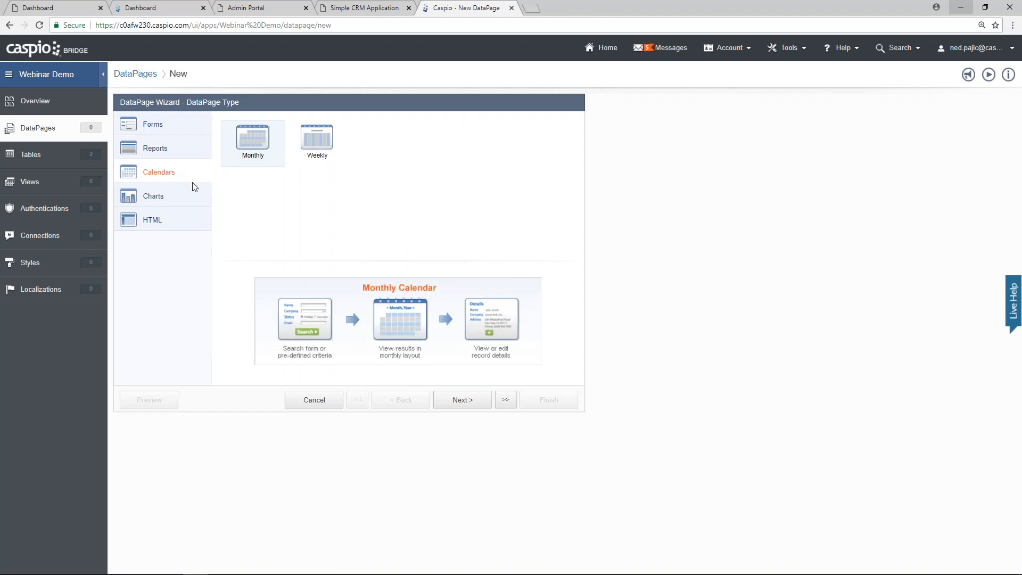
click(172, 196)
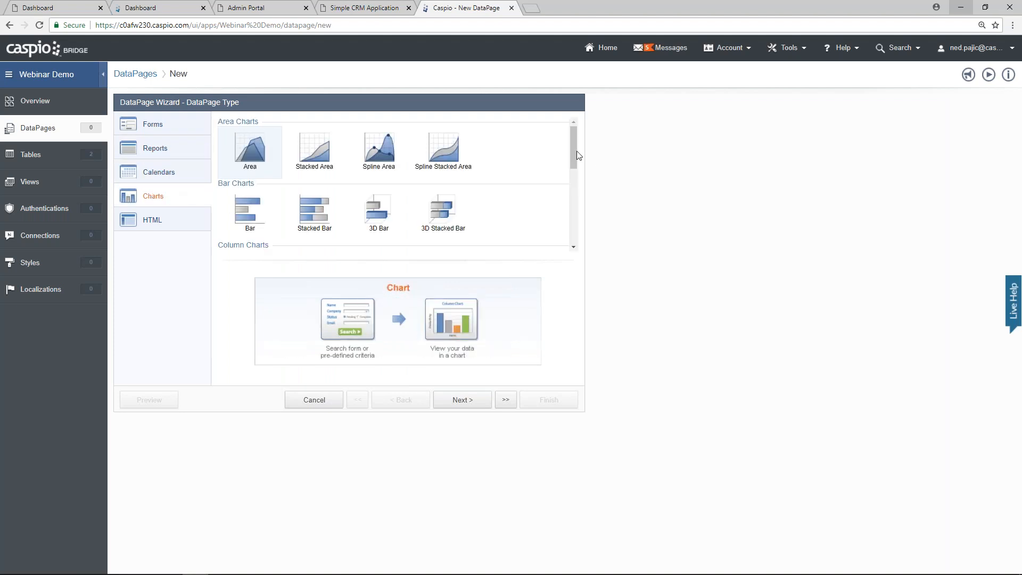
scroll(574, 185, down, 4)
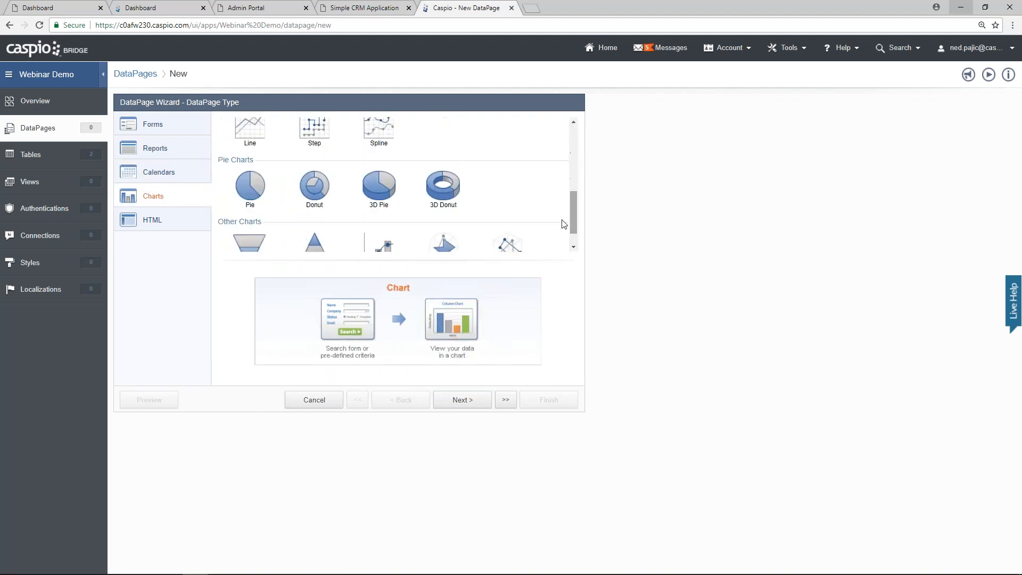
click(175, 228)
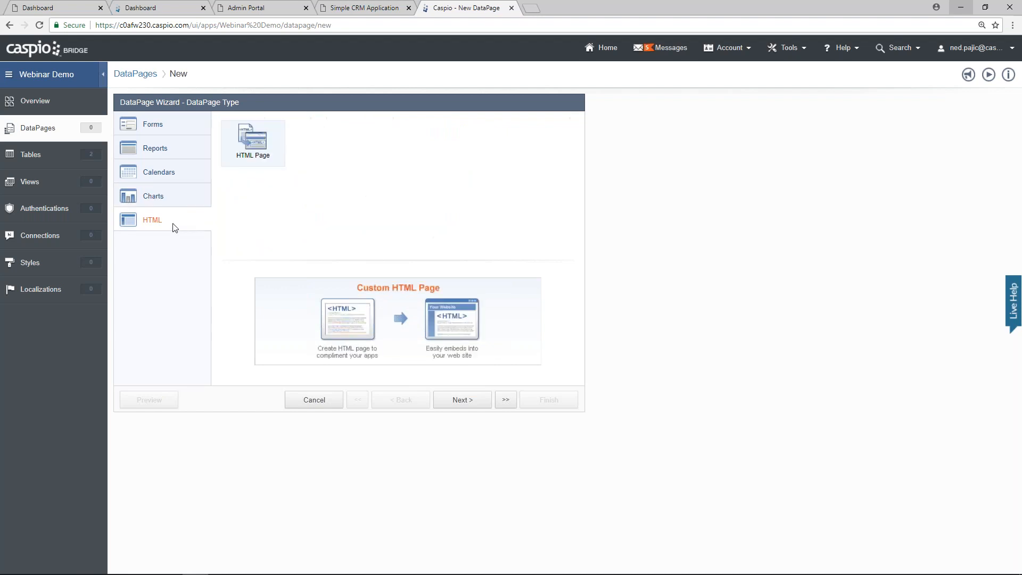
click(194, 153)
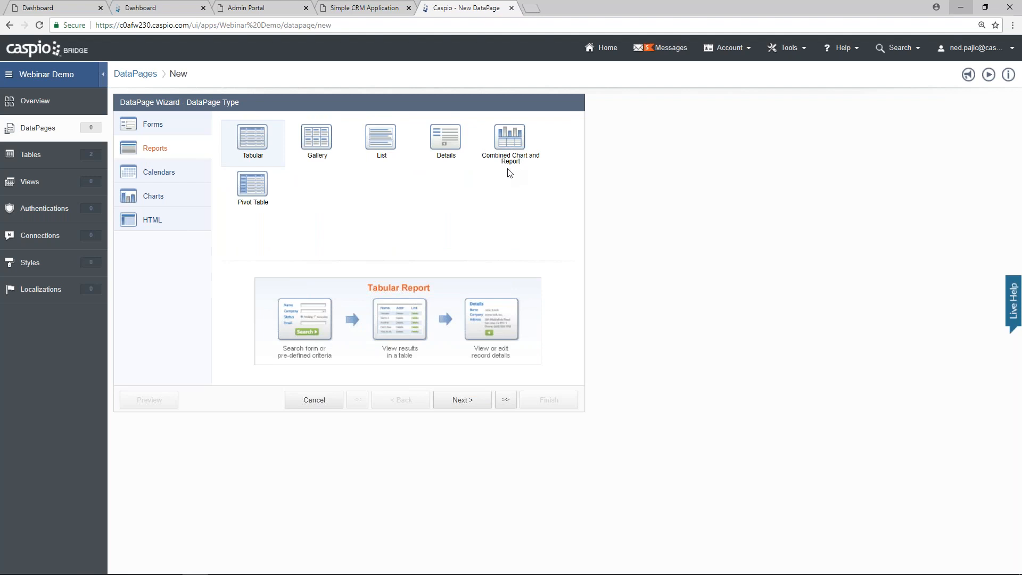
click(513, 142)
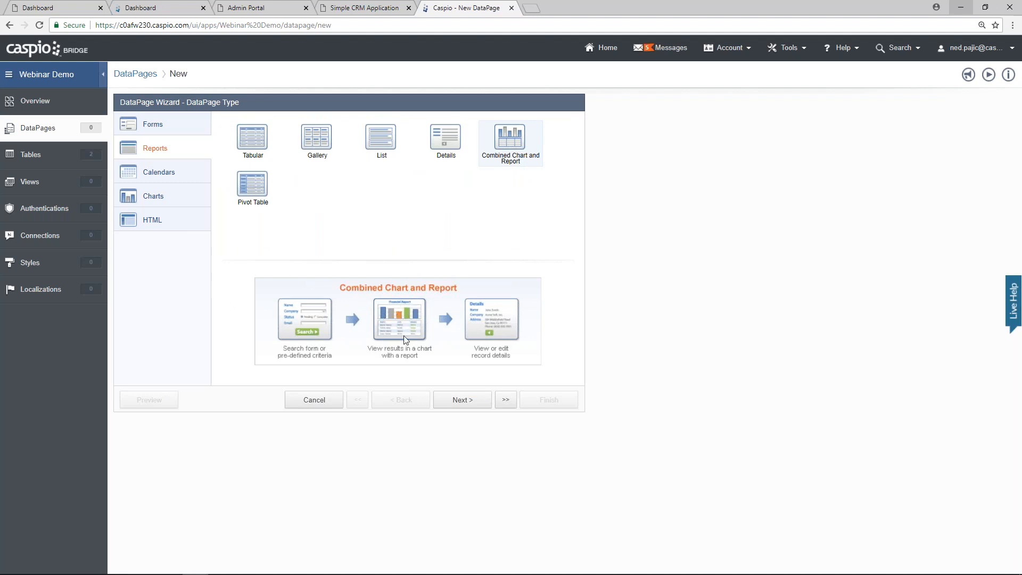
Step: Use demo_tbl_sales as the data source and name the DataPage 'Dashboard'
click(462, 400)
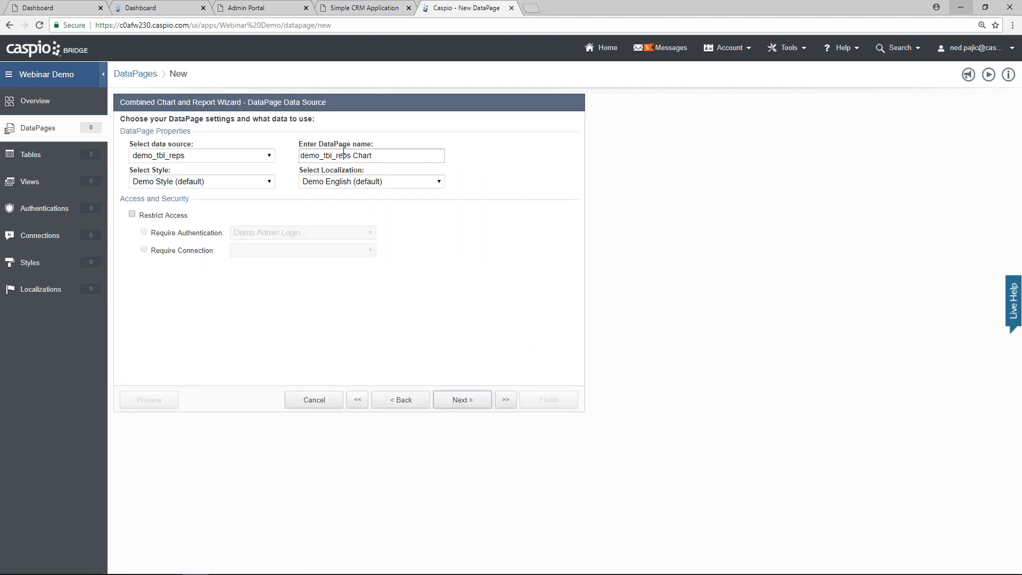
drag(152, 144, 196, 145)
click(216, 156)
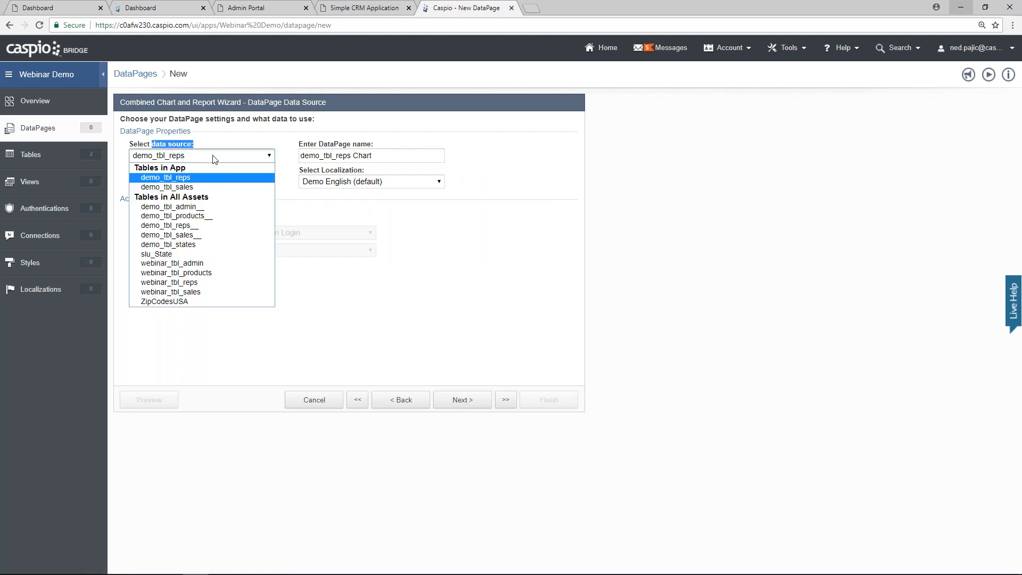
click(213, 188)
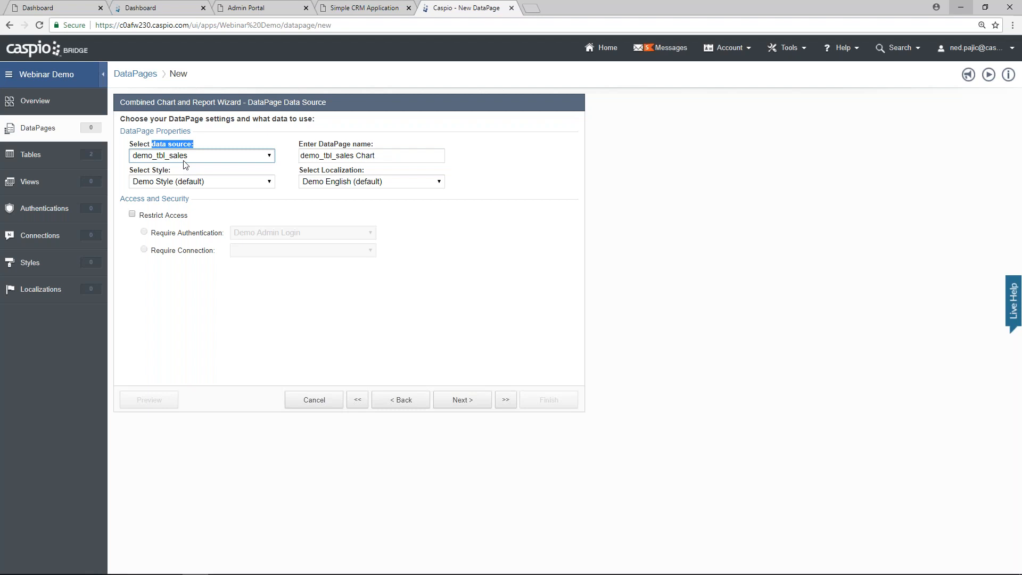
triple_click(388, 156)
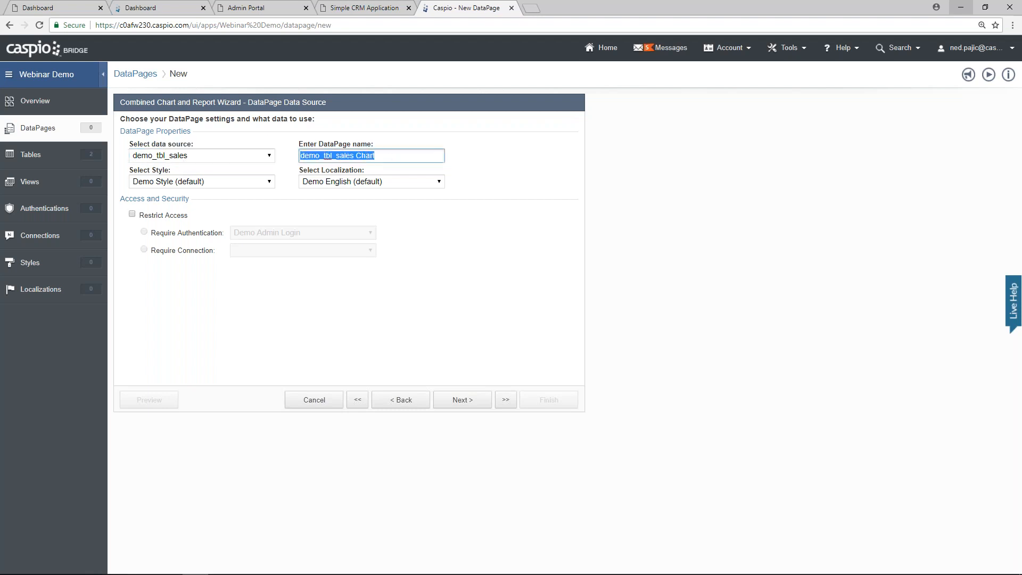
text(Dashboard)
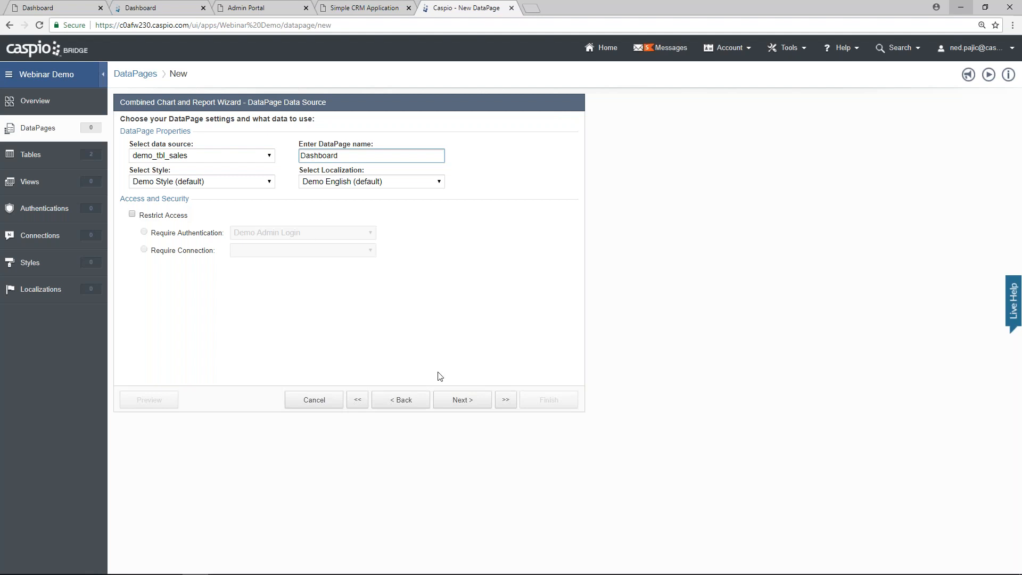
click(461, 399)
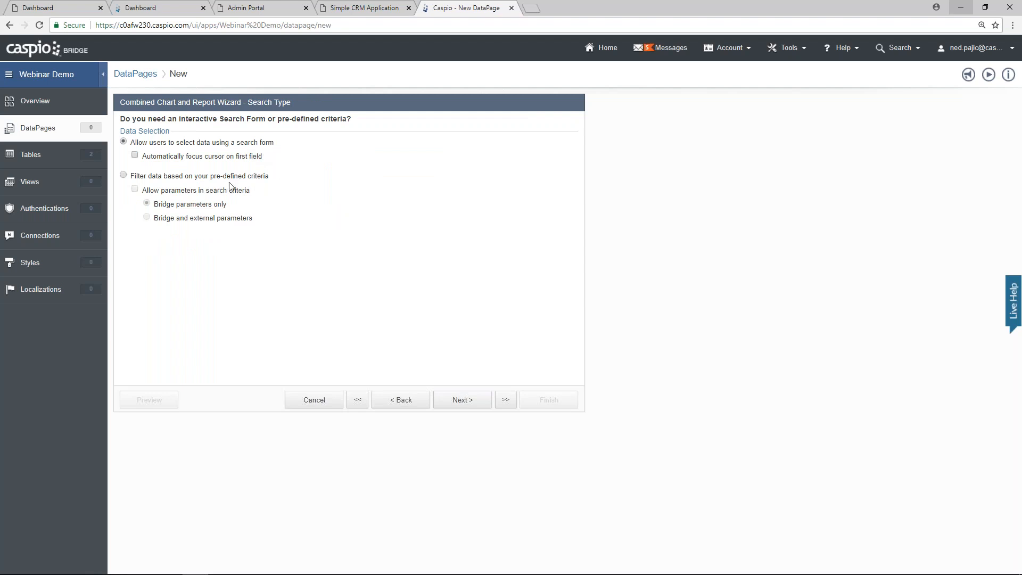
Step: Filter by predefined criteria instead of a search form, with no filter fields
click(124, 176)
click(442, 398)
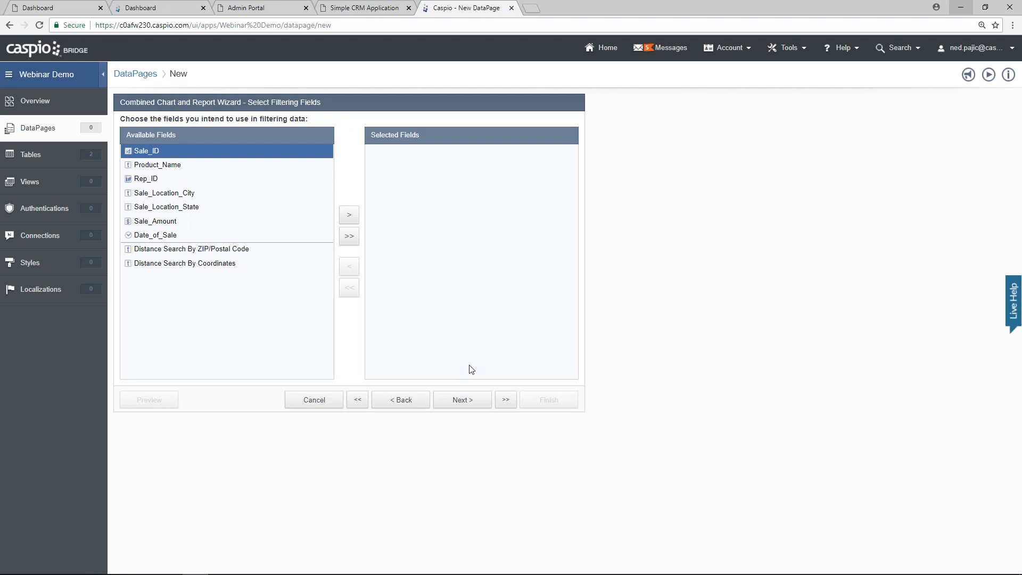
click(472, 402)
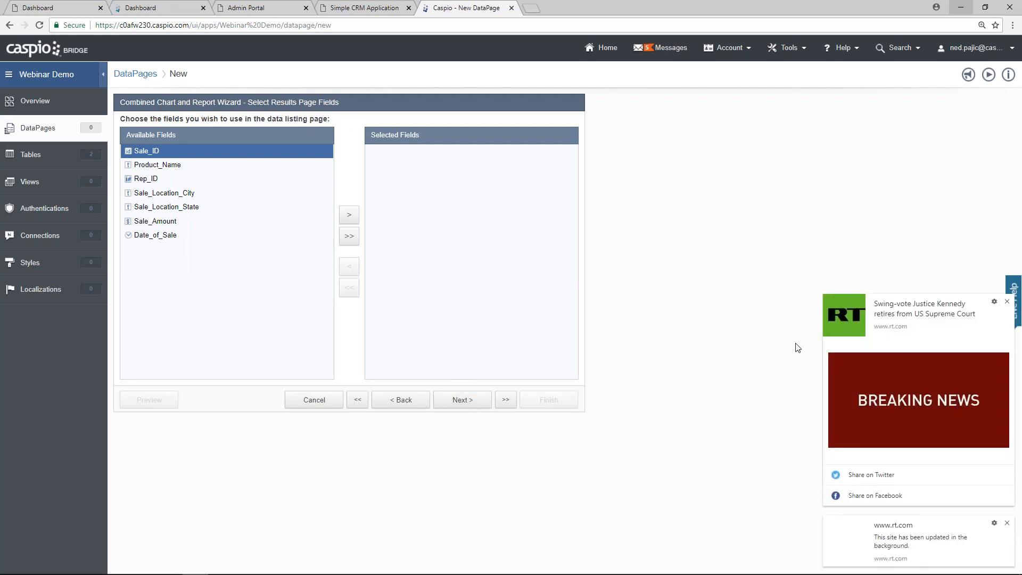
click(1006, 301)
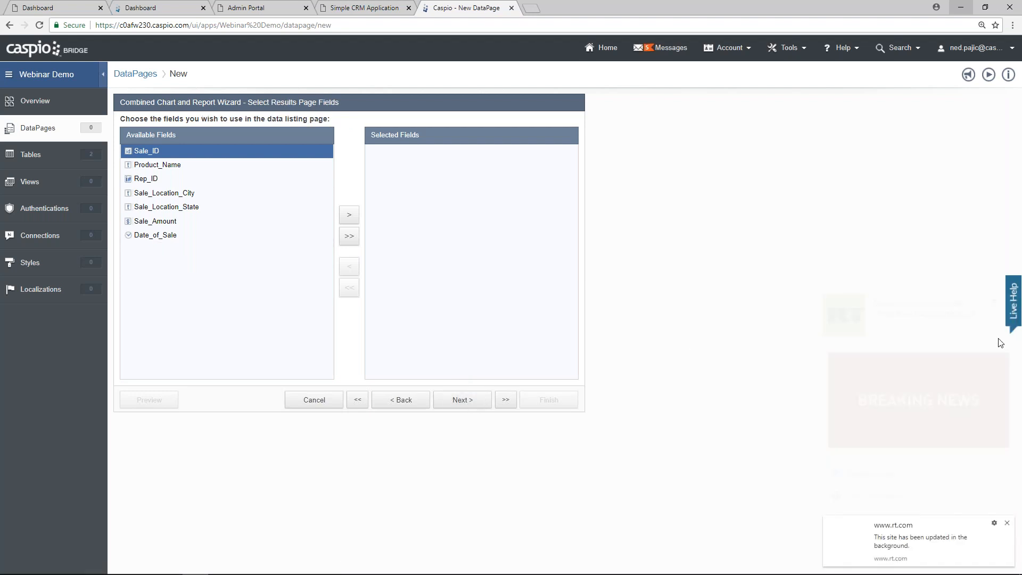
click(1007, 523)
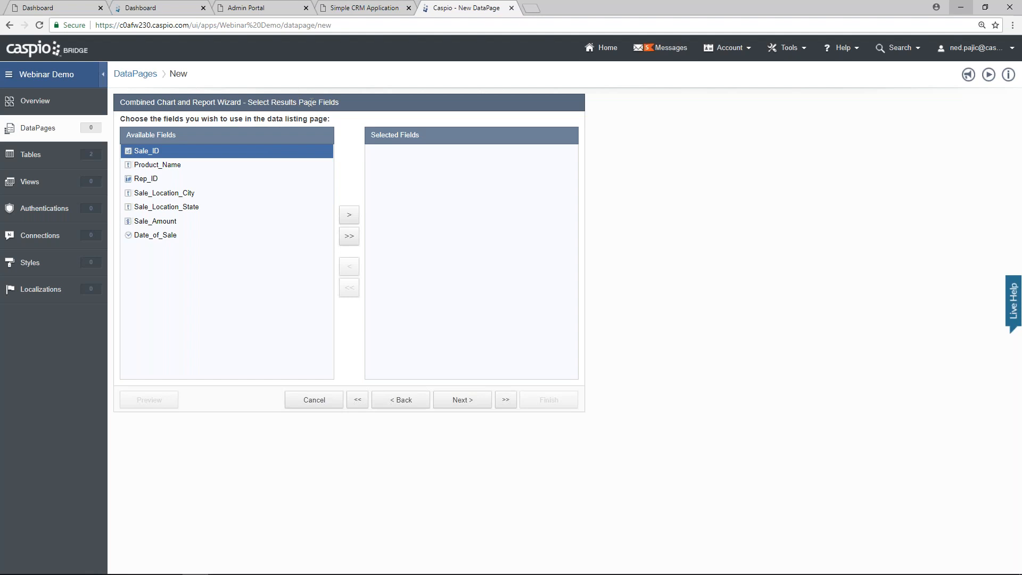
Step: Add Rep_ID, Product_Name, Sale_Location_City, Sale_Location_State, Sale_Amount and Date_of_Sale to the results
click(171, 180)
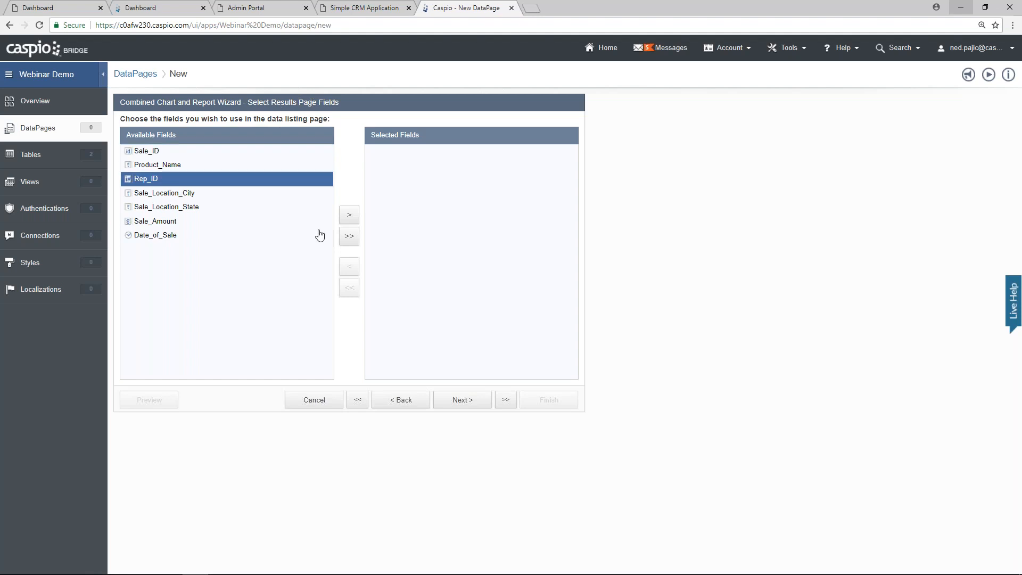
click(350, 222)
click(183, 165)
click(352, 221)
click(351, 220)
click(352, 219)
click(352, 221)
click(351, 220)
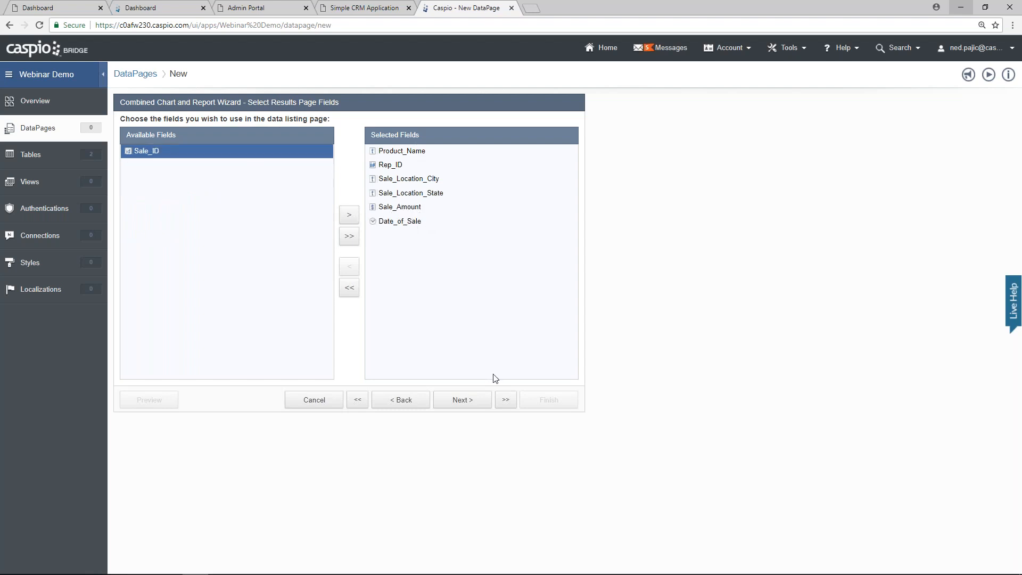
click(467, 400)
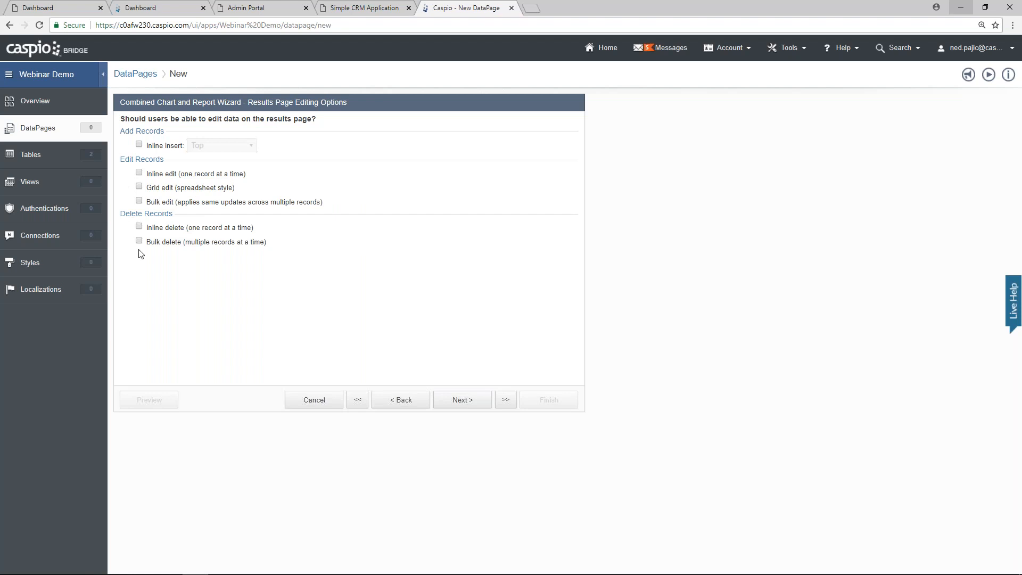
Step: Leave editing off and group results by Rep_ID in collapsible groups, collapsed by default
click(458, 398)
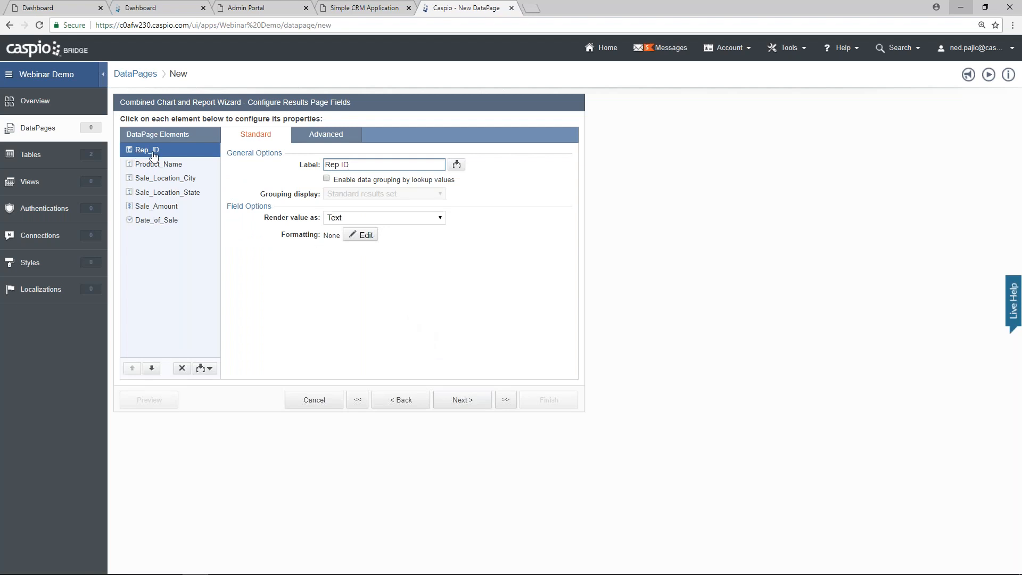
click(349, 181)
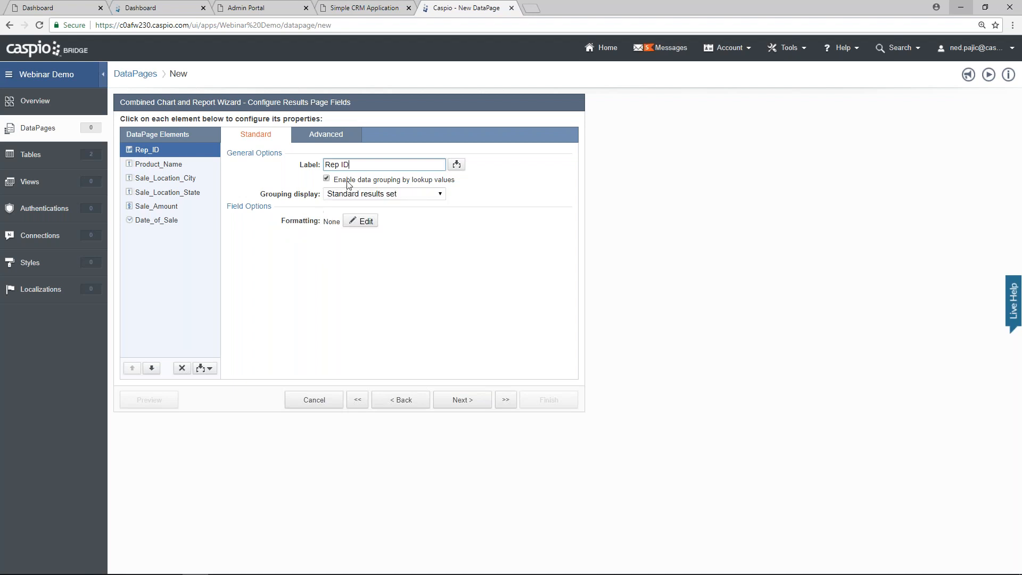
click(360, 197)
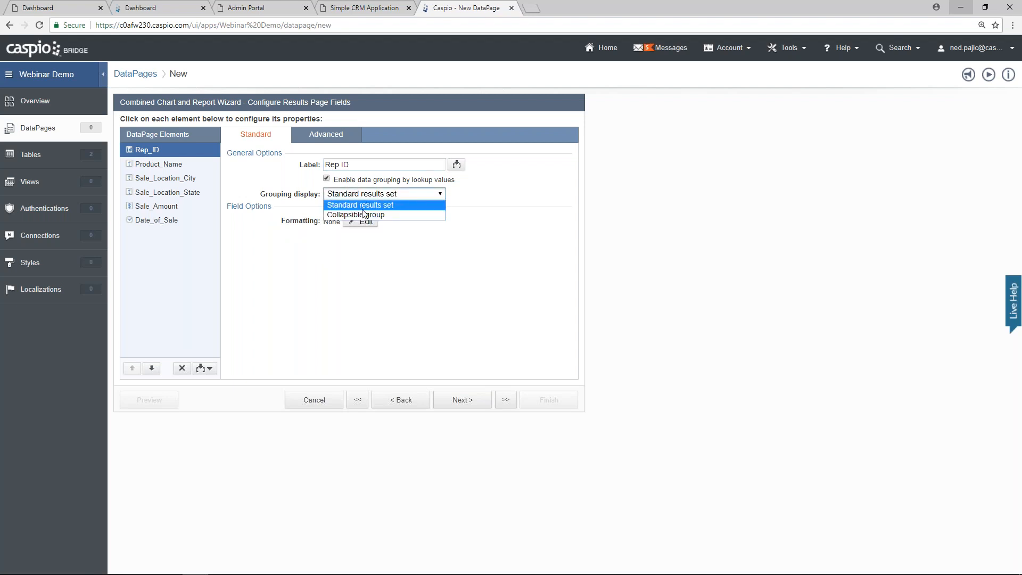
click(362, 214)
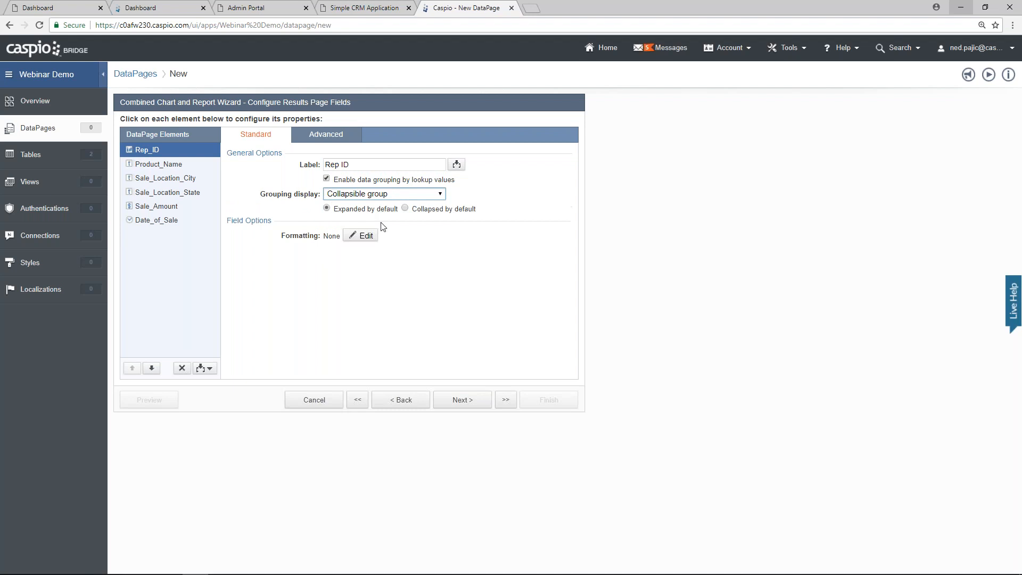
click(405, 208)
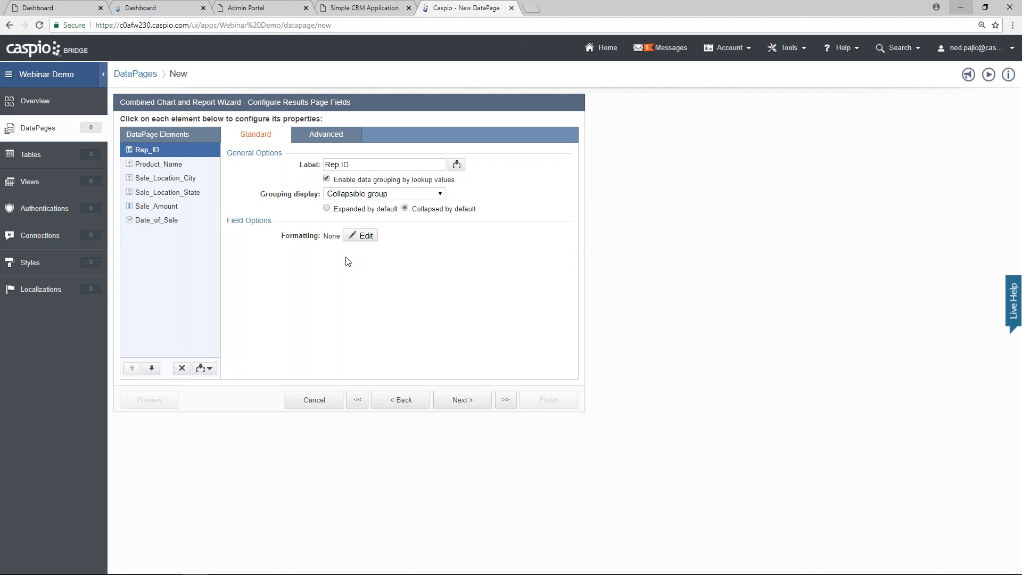
Step: Insert a Totals & Aggregation element summing Sale_Amount
click(210, 368)
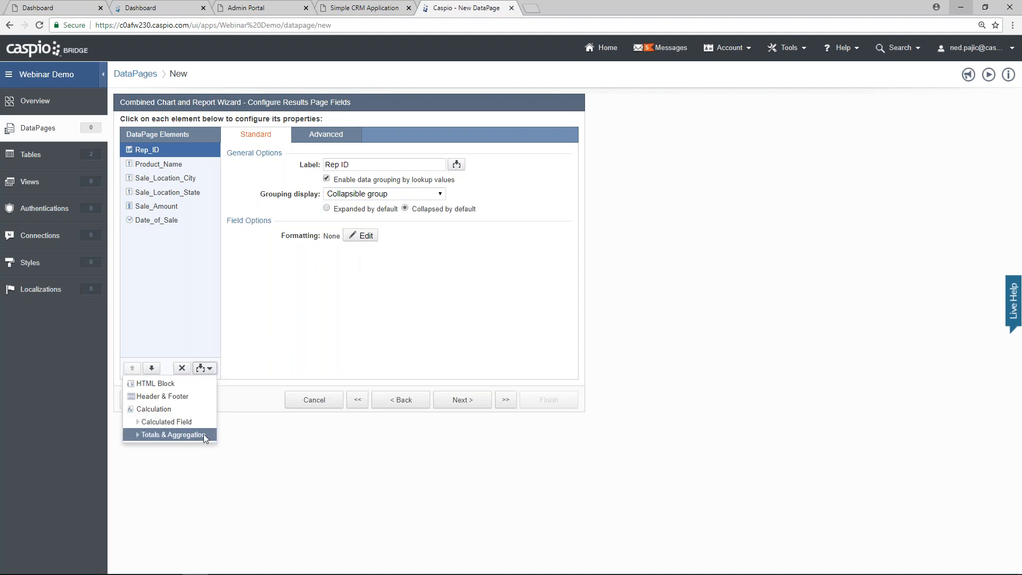
click(176, 434)
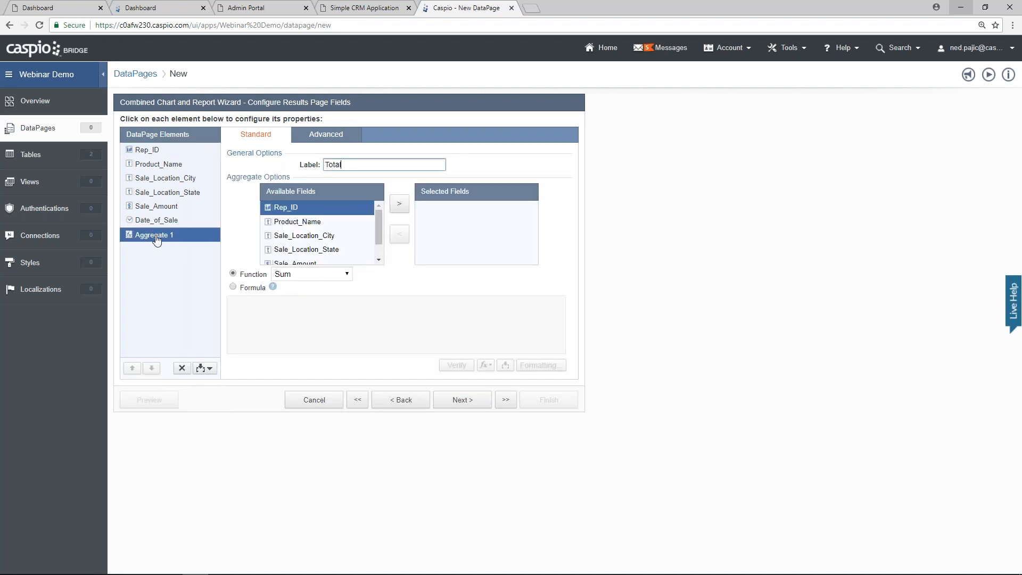
click(311, 263)
click(399, 204)
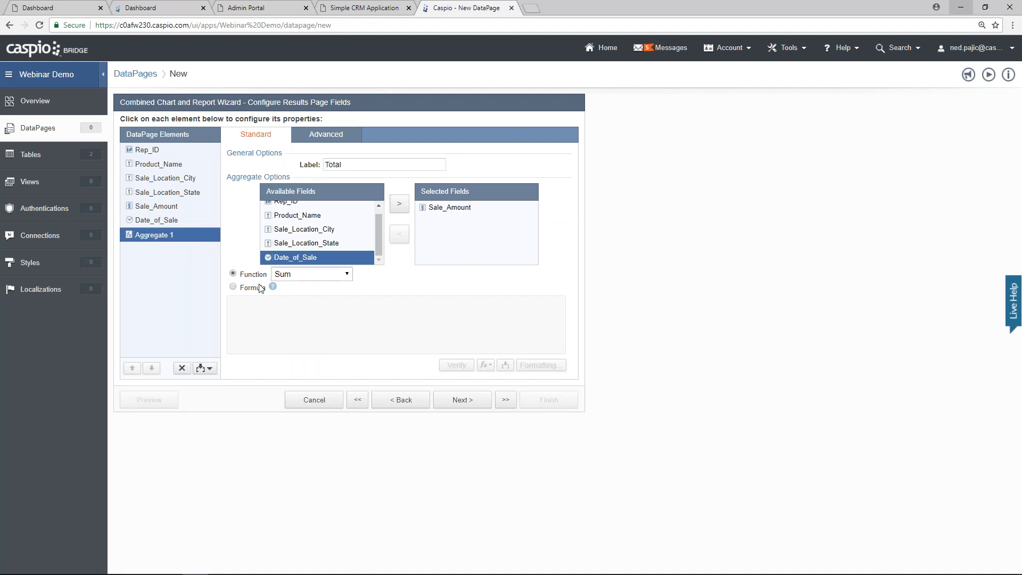
mouse_move(272, 286)
mouse_move(237, 290)
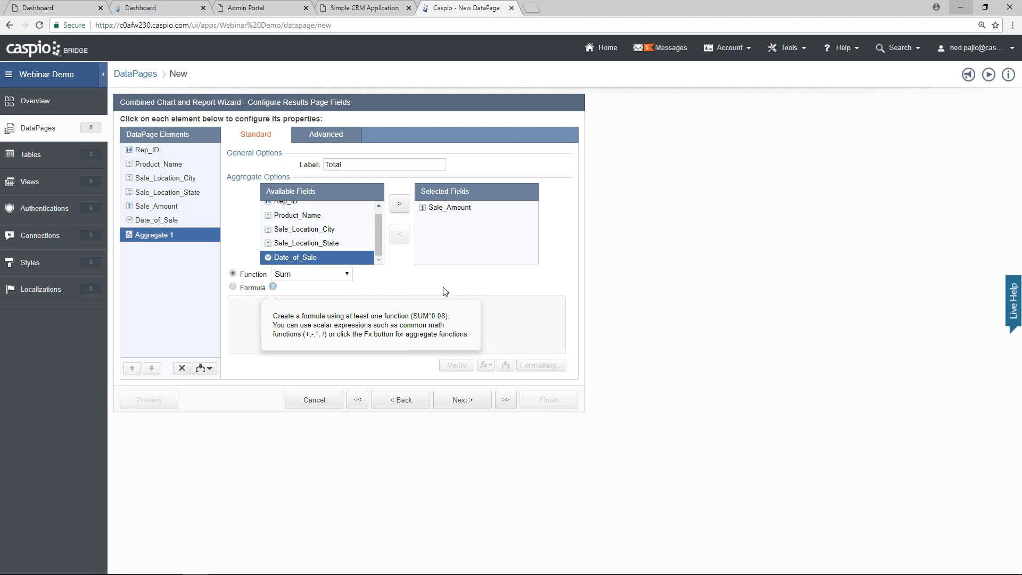
Step: Show 999 records per page and choose a Line chart
click(463, 402)
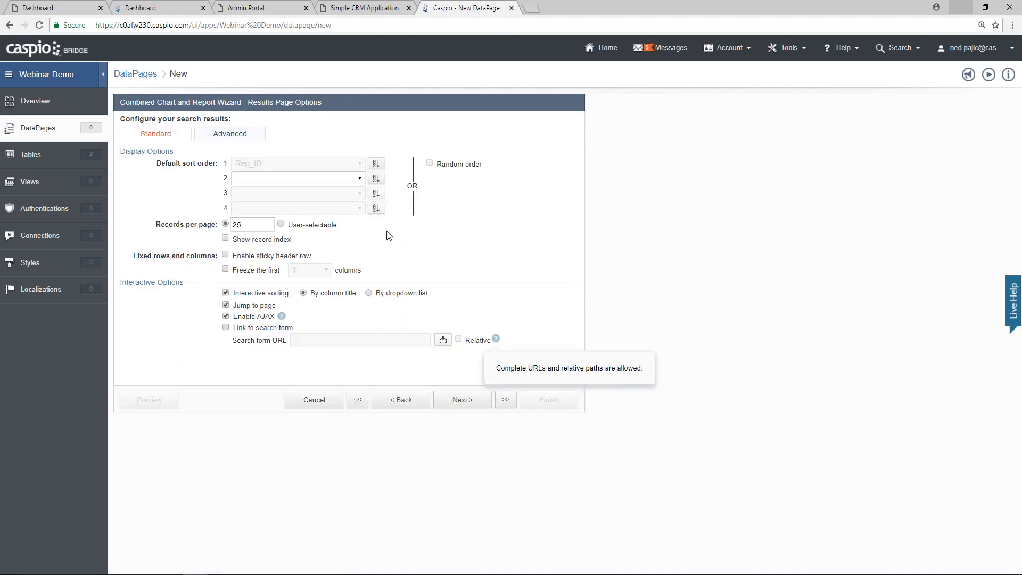
drag(248, 225, 218, 225)
text(999)
click(455, 237)
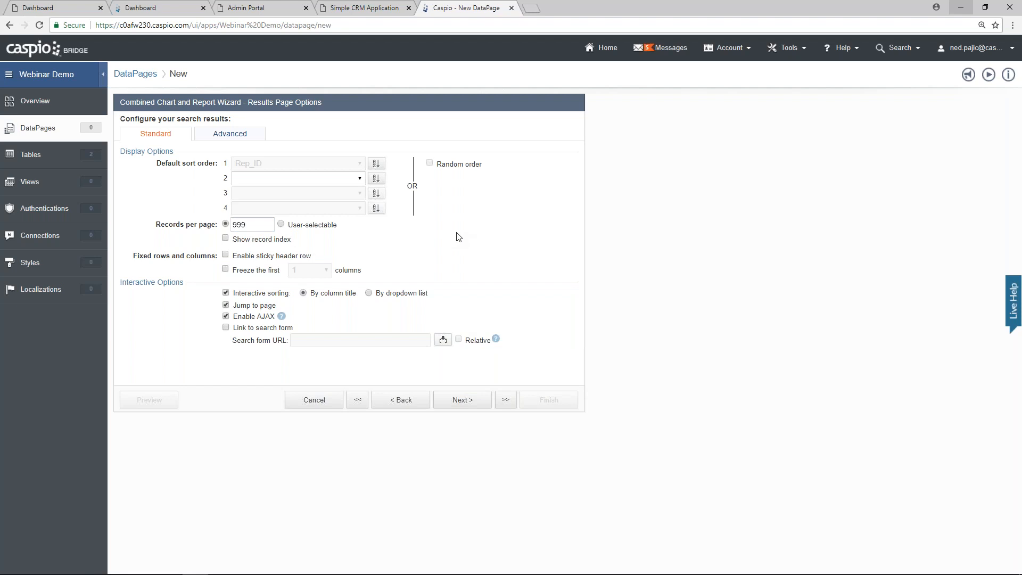
click(461, 400)
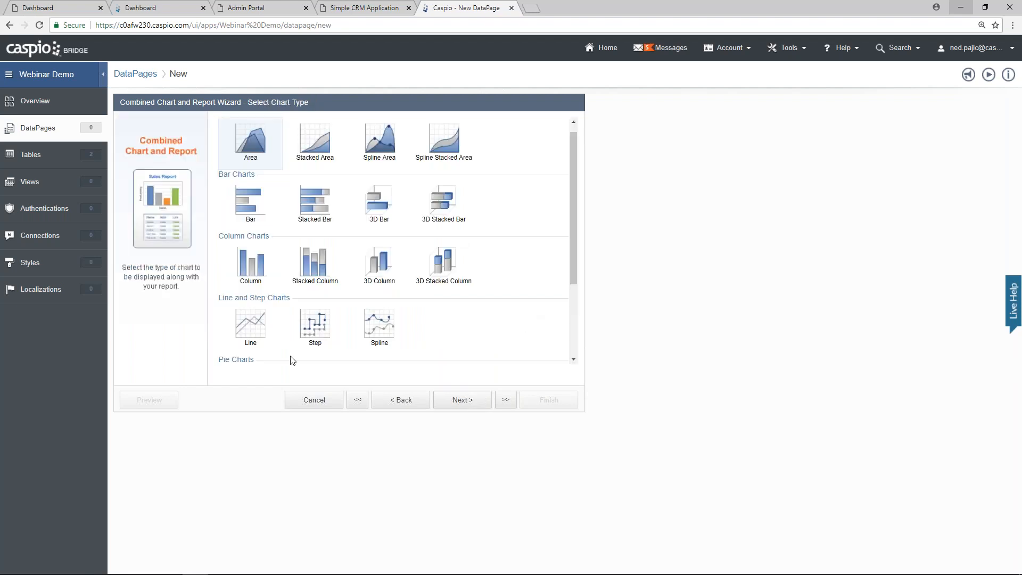
click(256, 331)
Step: Title the chart 'Total Sales' with subtitle 'By month', using a separate field per series
click(461, 402)
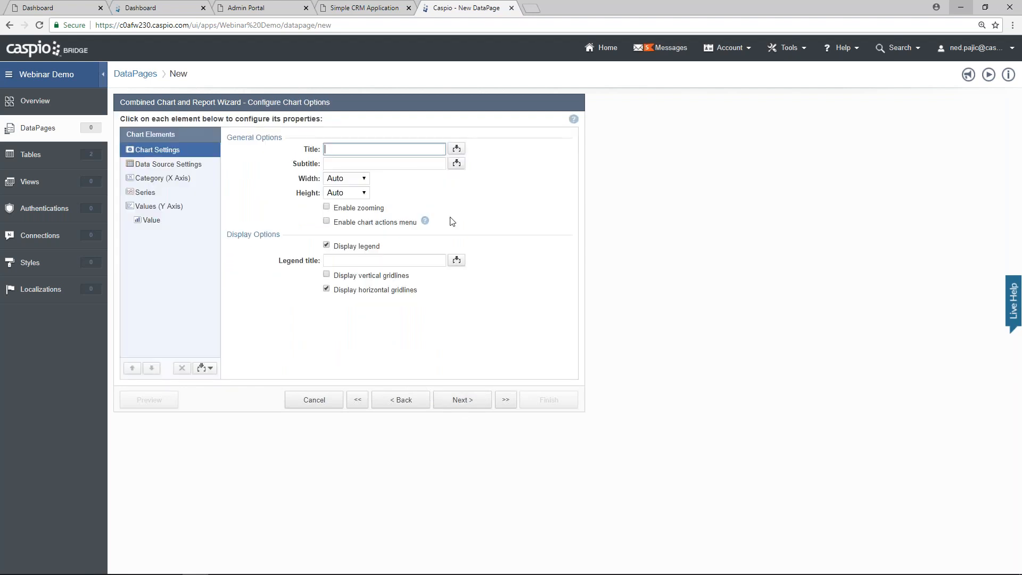
text(Total Sales)
key(Tab)
text(By month)
click(197, 169)
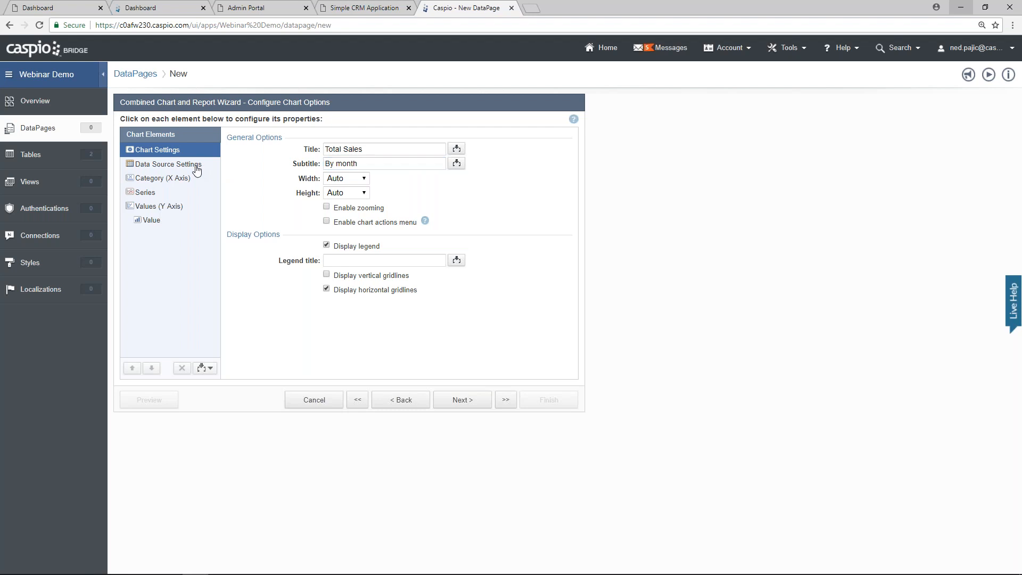
click(286, 273)
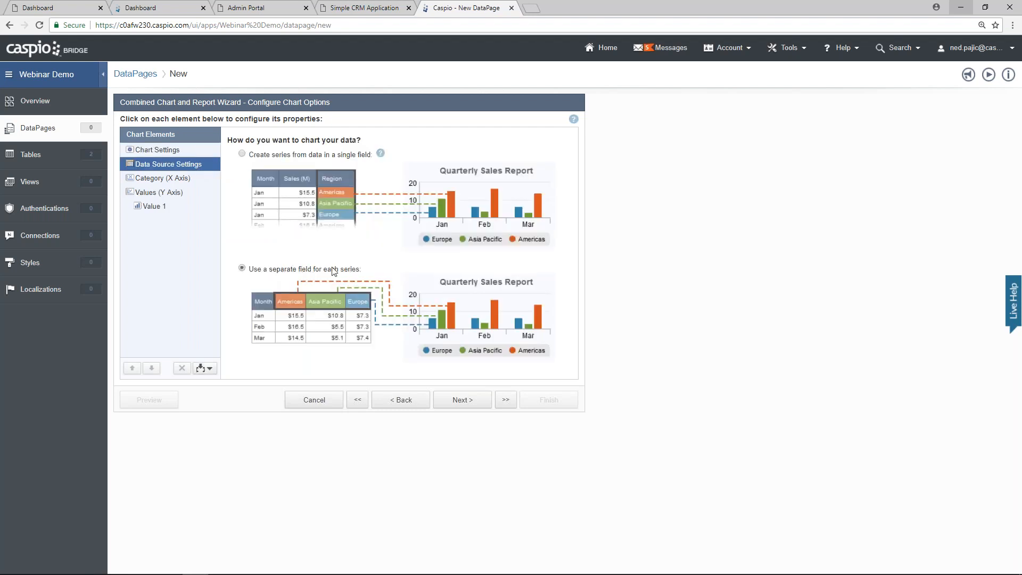
Step: Title the X axis 'Month' and plot Date_of_Sale rolled up by Month
click(165, 180)
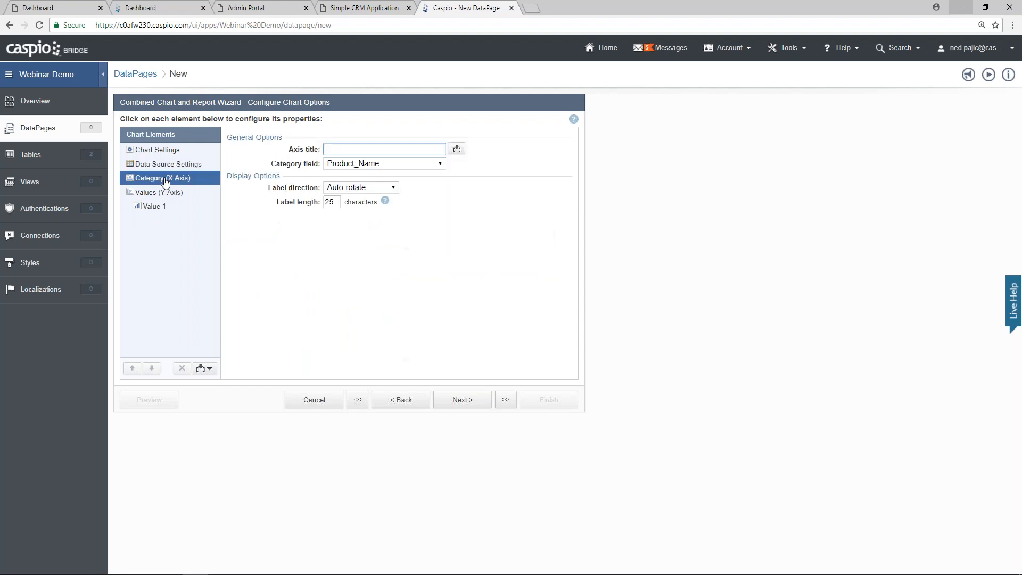
text(Month)
click(357, 164)
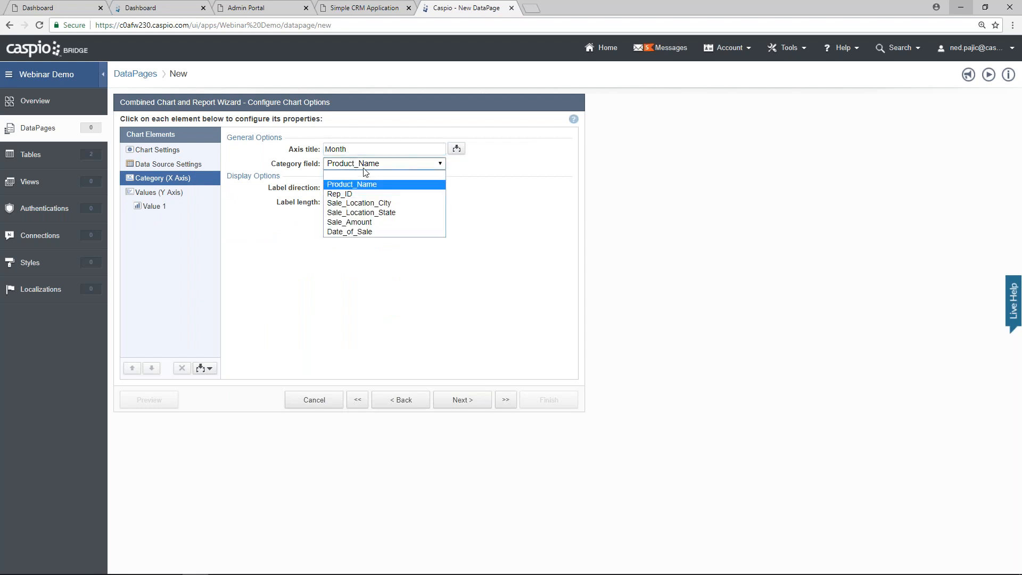
click(391, 229)
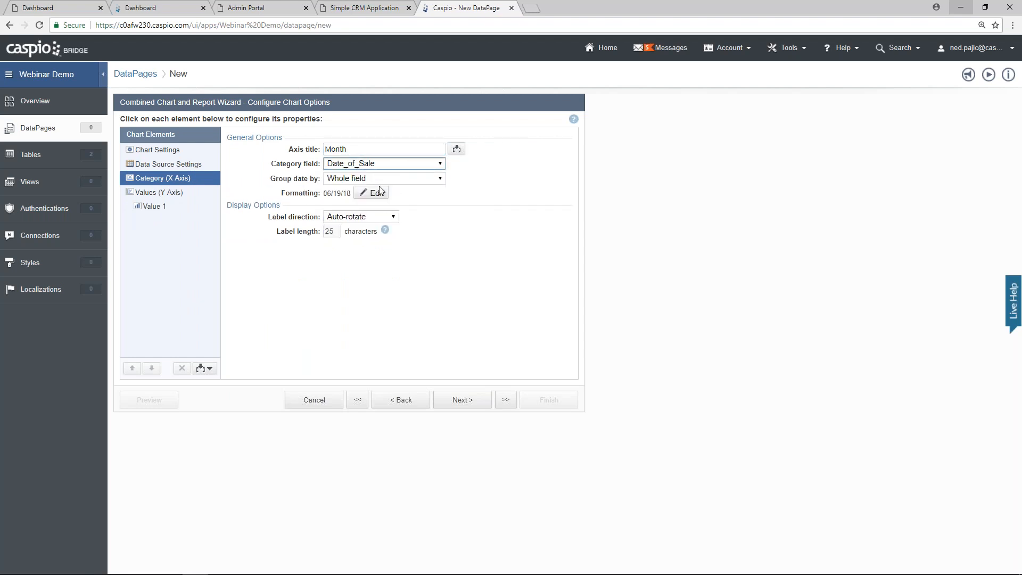
click(377, 180)
click(373, 199)
click(372, 194)
click(356, 250)
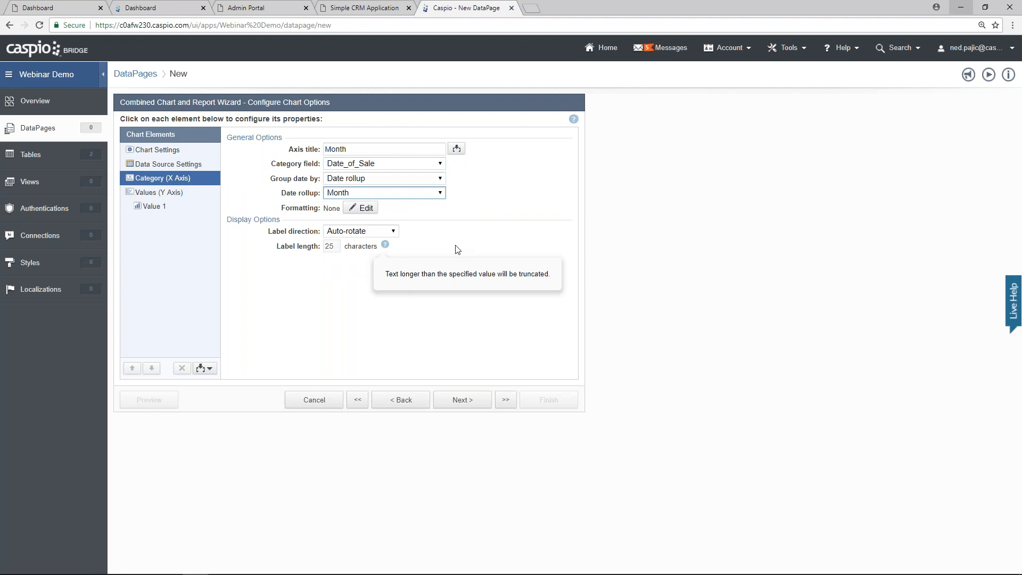
Step: Title the Y axis 'Total Sales'
click(173, 196)
click(351, 148)
text(Total Sales)
Step: Format the Total Sales Y-axis values with custom Currency formatting
click(357, 248)
click(552, 233)
click(524, 266)
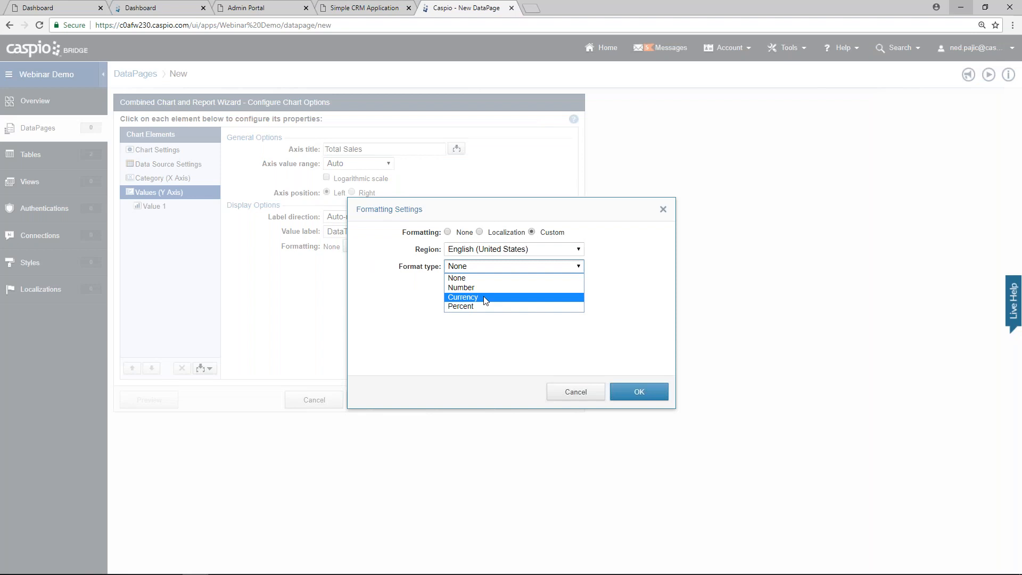
click(486, 298)
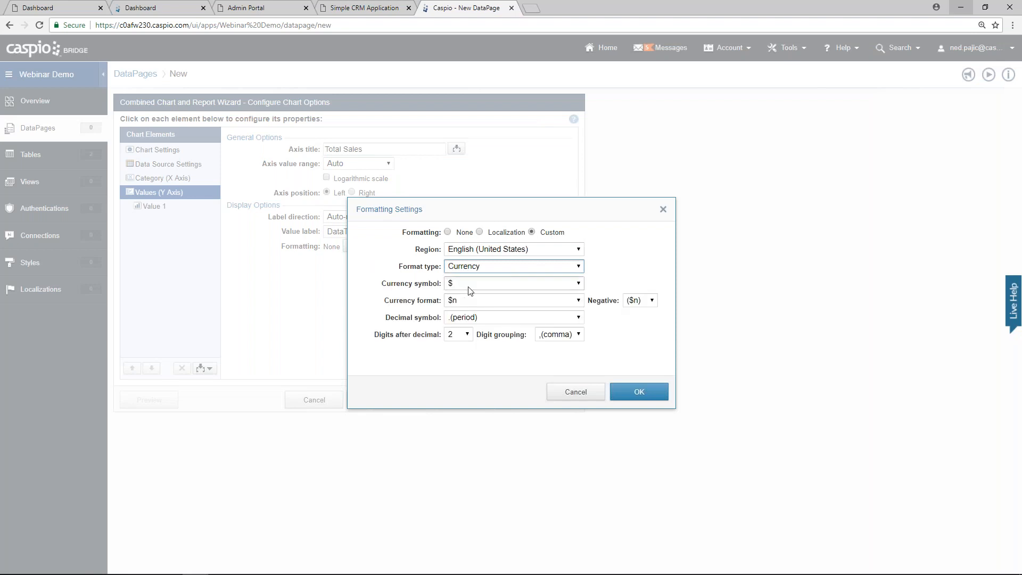
click(639, 392)
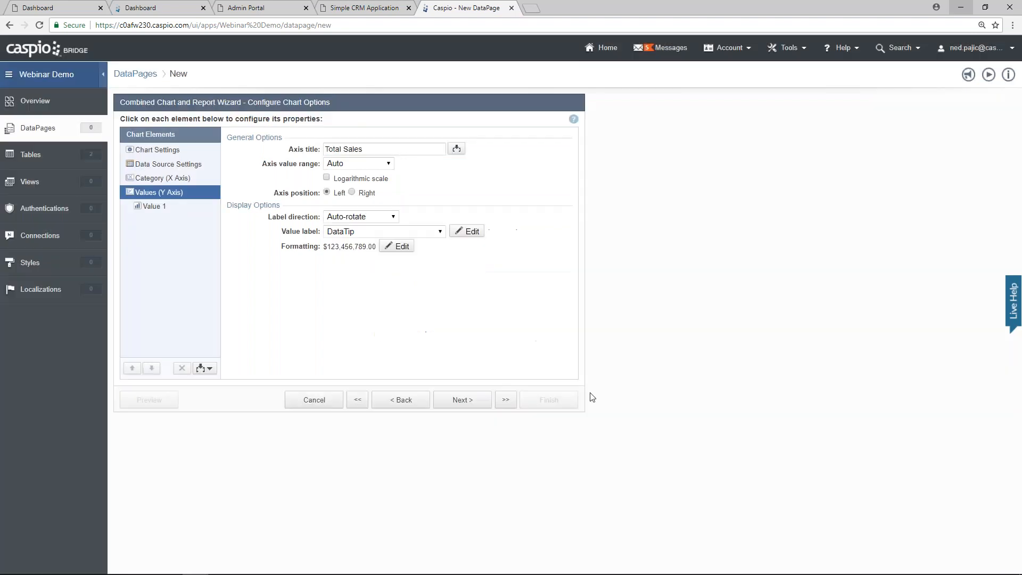
Step: Set Value 1 to plot Sale_Amount with Diamond markers
click(161, 212)
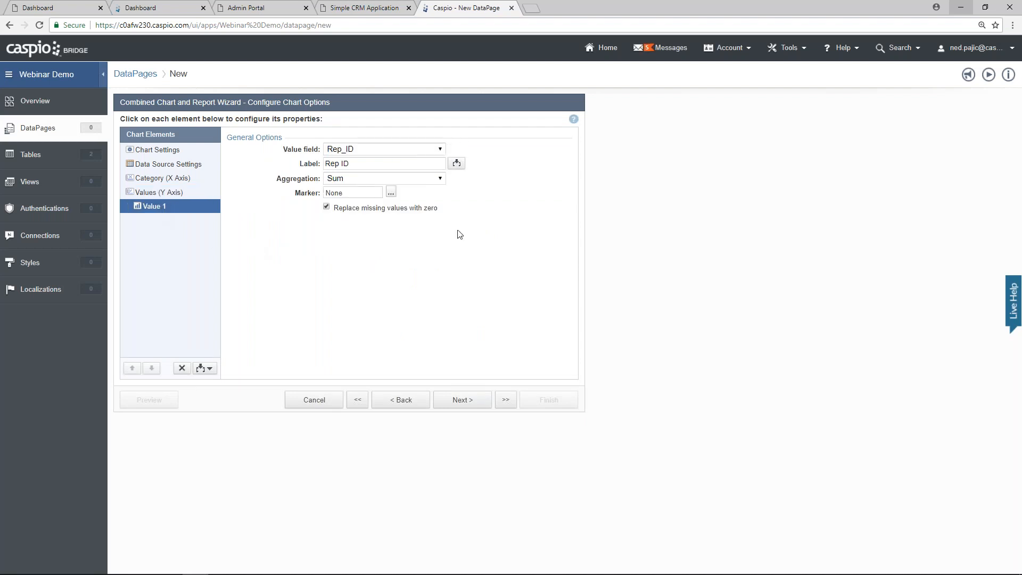
click(440, 150)
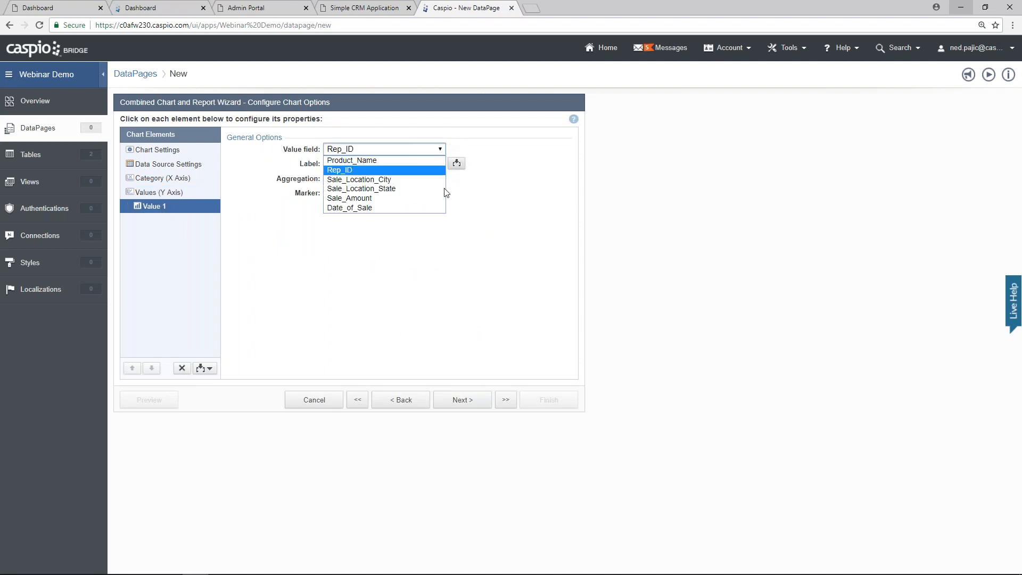
click(418, 199)
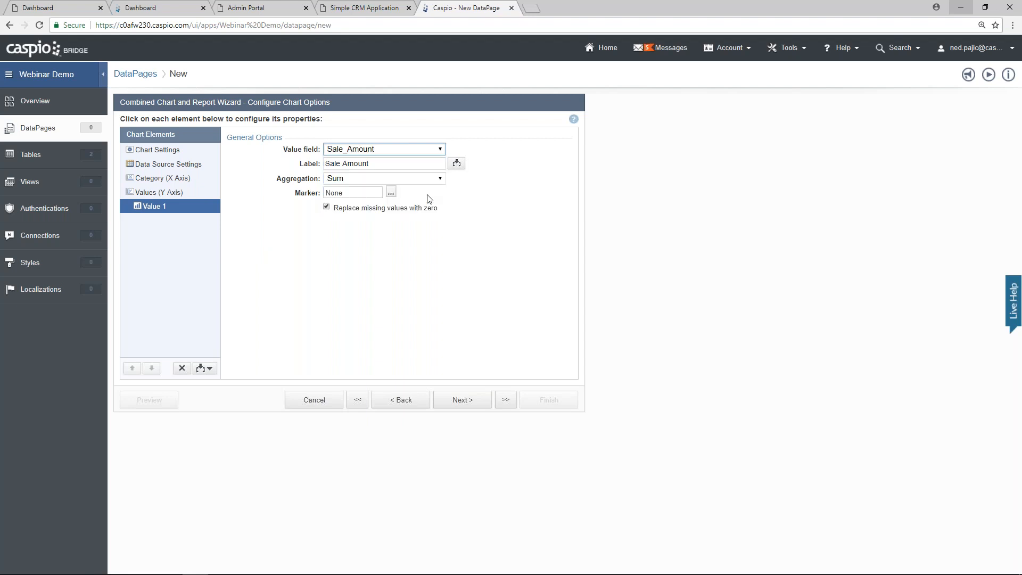
click(394, 193)
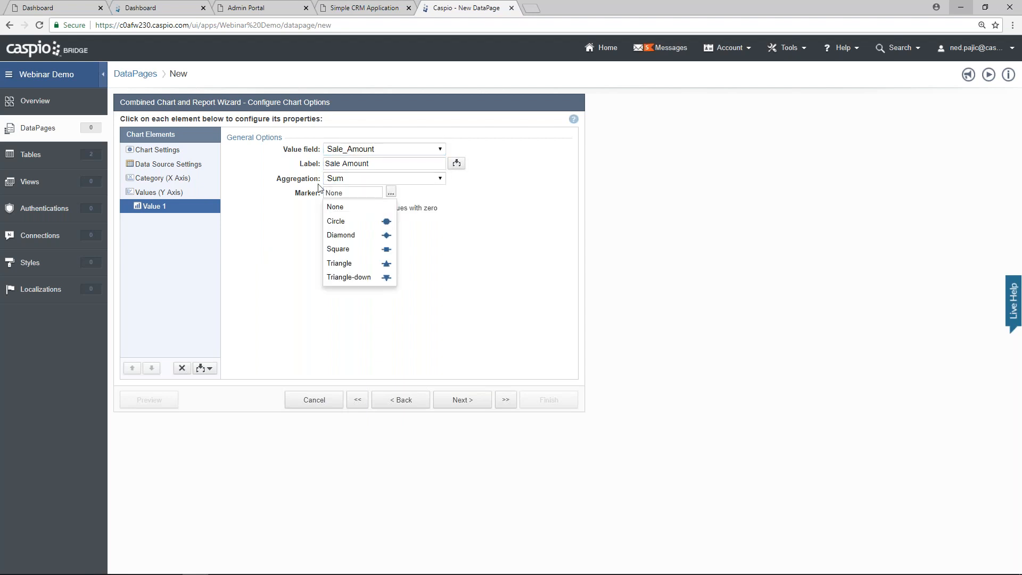
click(389, 235)
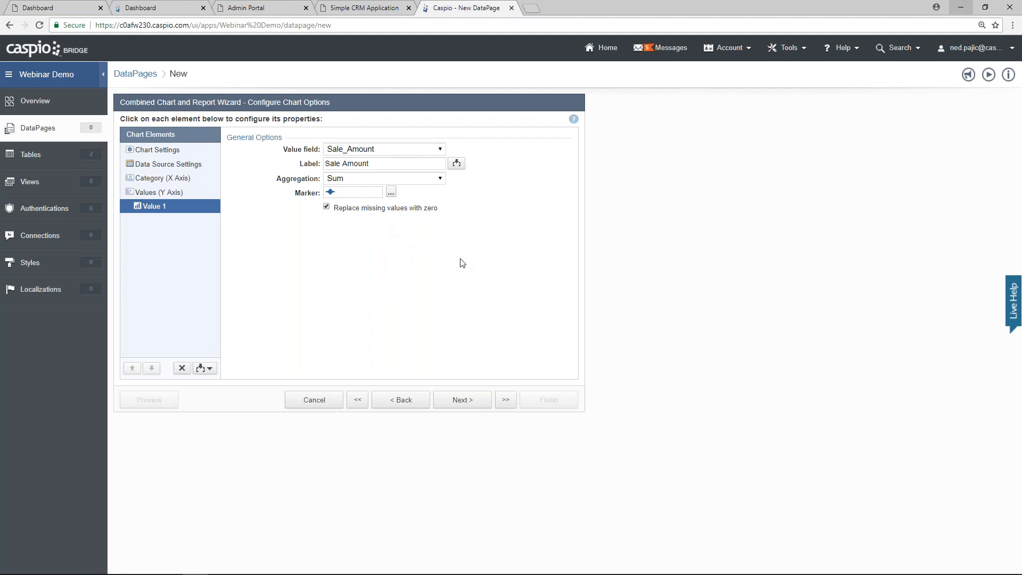
click(462, 399)
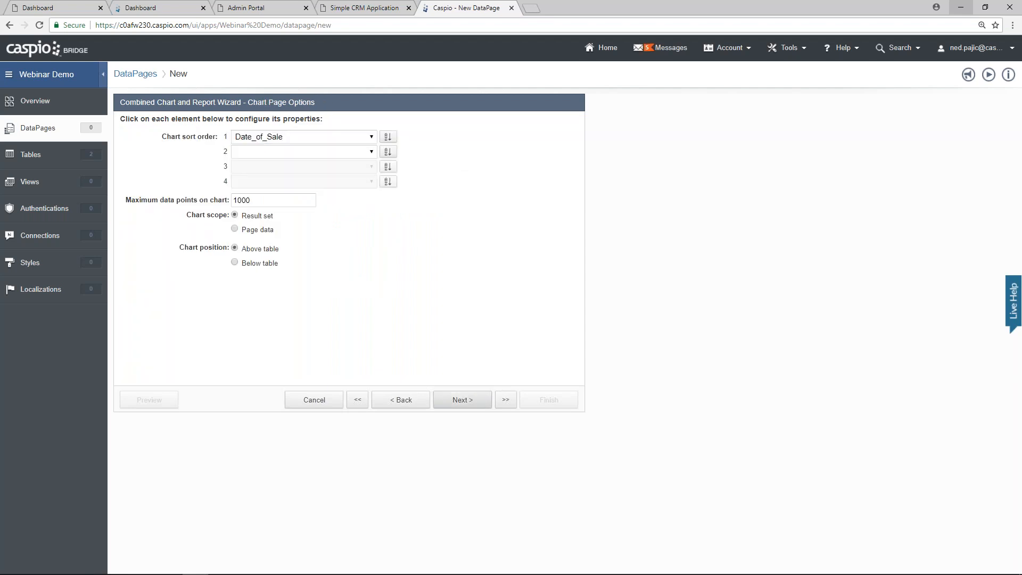
Step: Accept the chart page options and select No Details Page
click(462, 400)
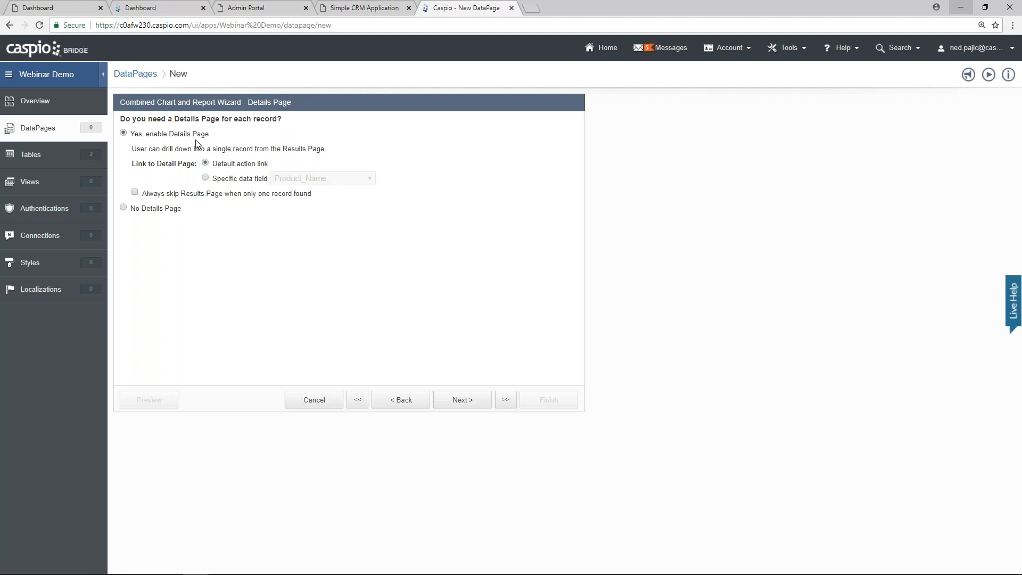
click(162, 210)
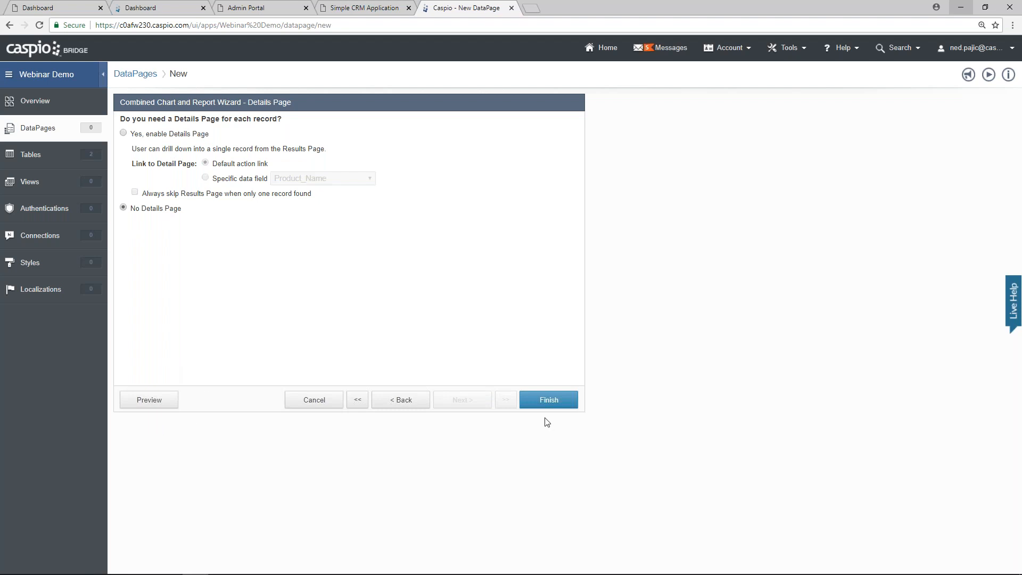
click(149, 400)
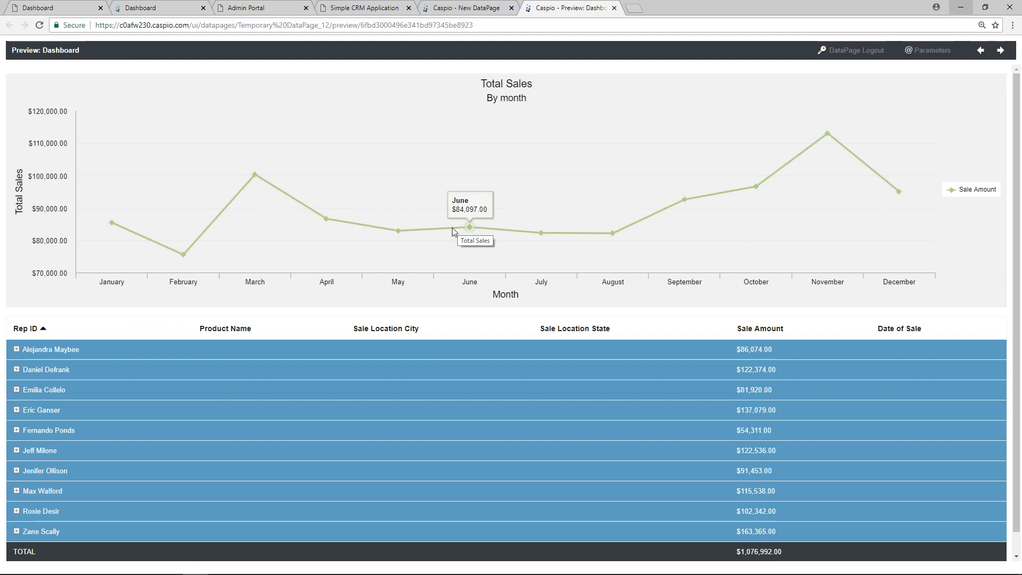
click(16, 349)
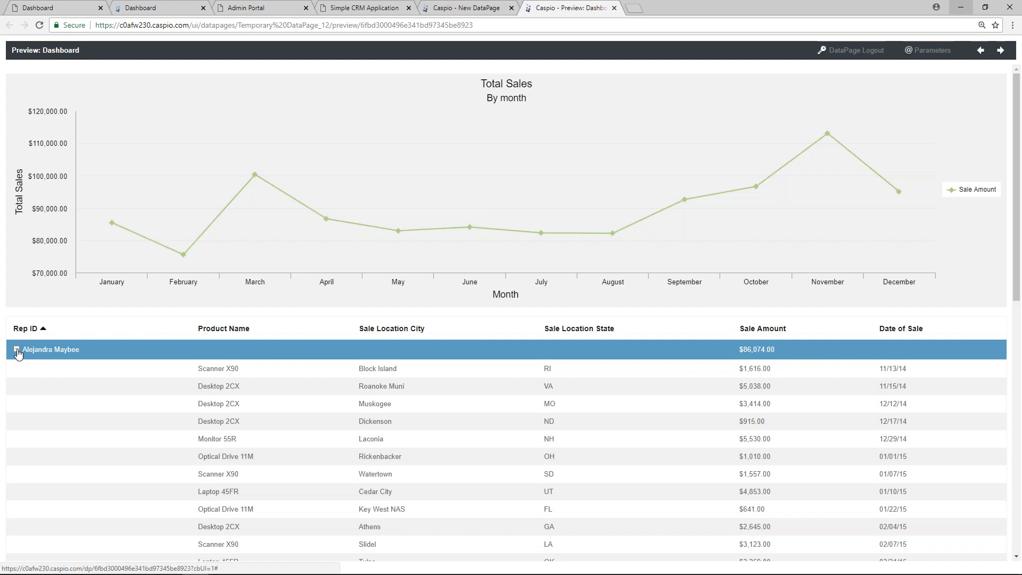
click(16, 349)
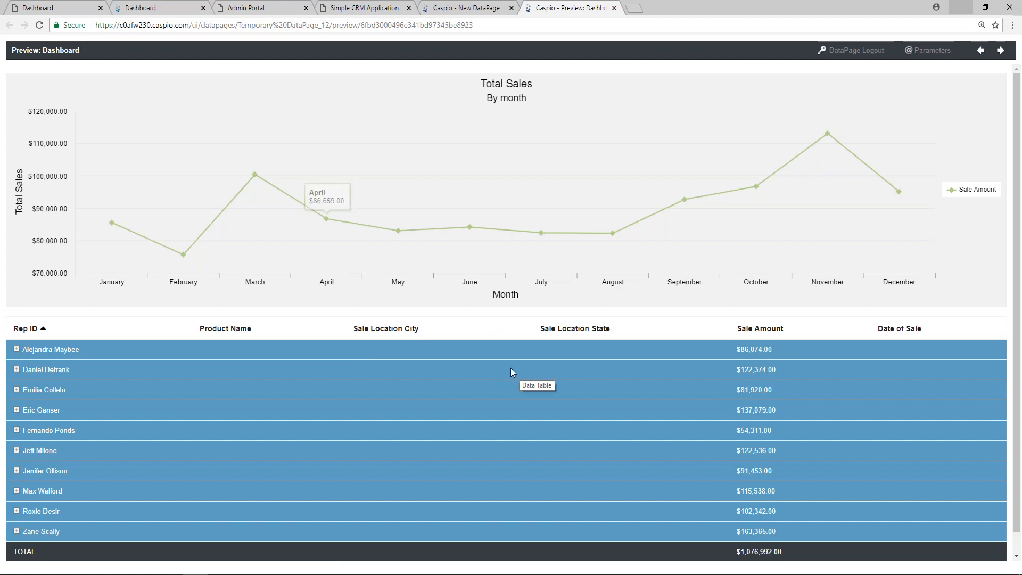
click(614, 9)
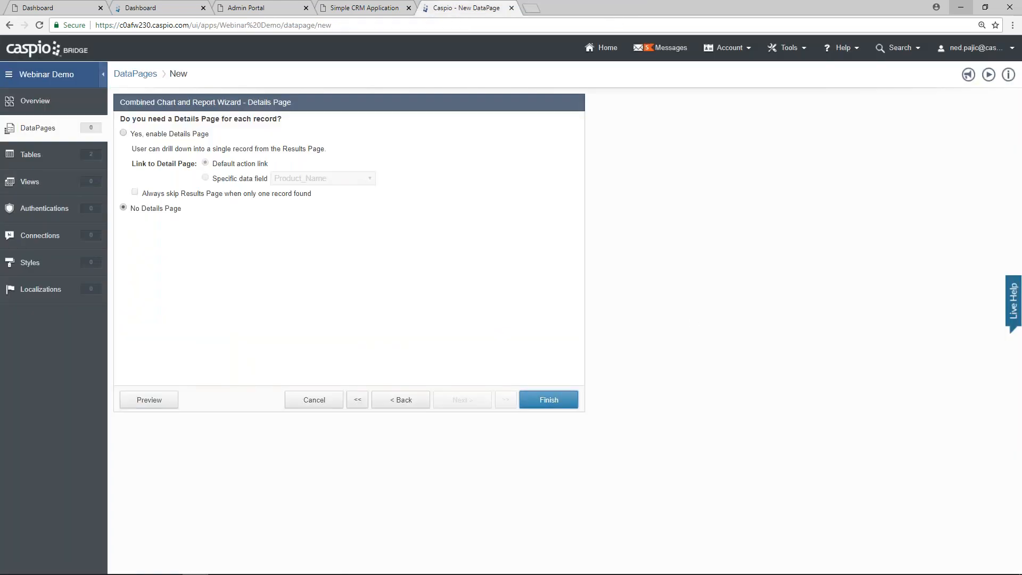
Step: Finish the Dashboard DataPage and set its deployment status to Enabled
click(549, 399)
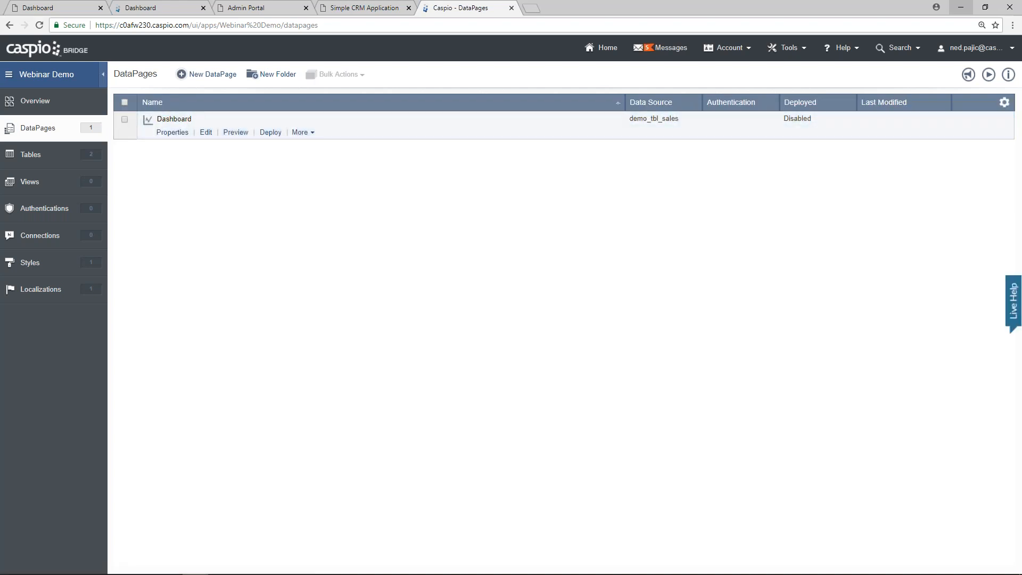
click(270, 132)
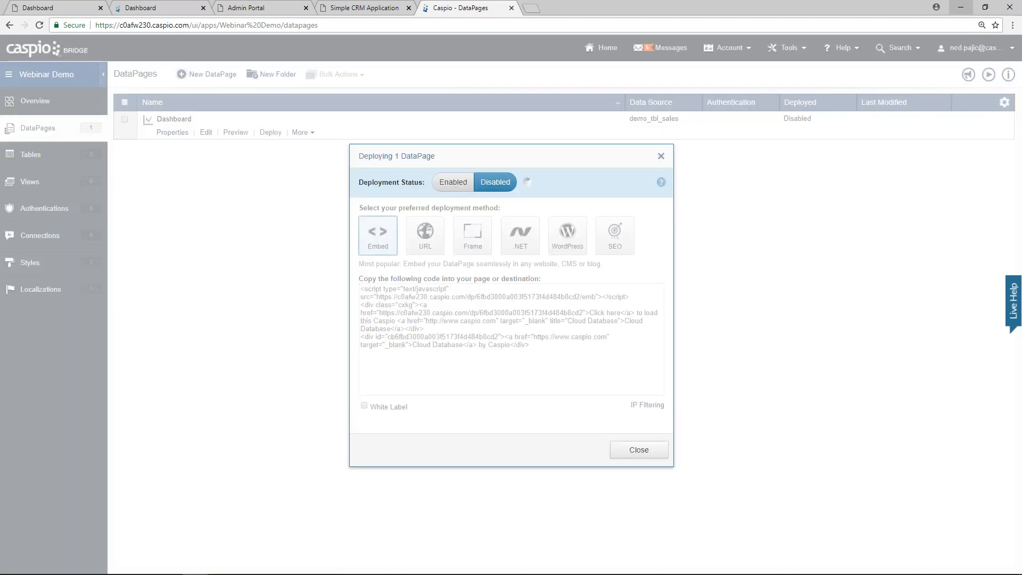
click(453, 182)
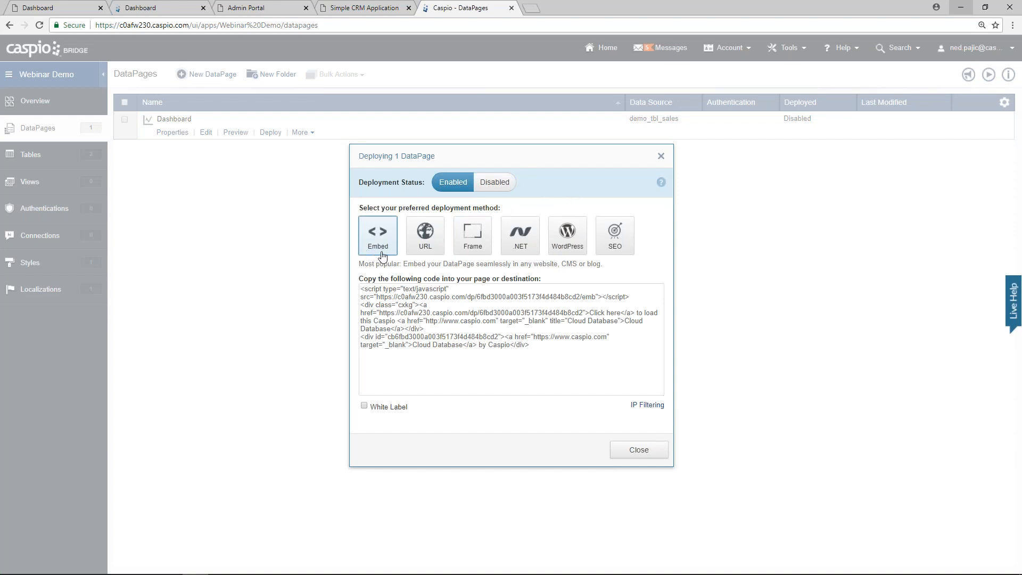
Step: Copy the Dashboard's embed code and switch to the direct URL deployment method
click(401, 307)
right_click(400, 306)
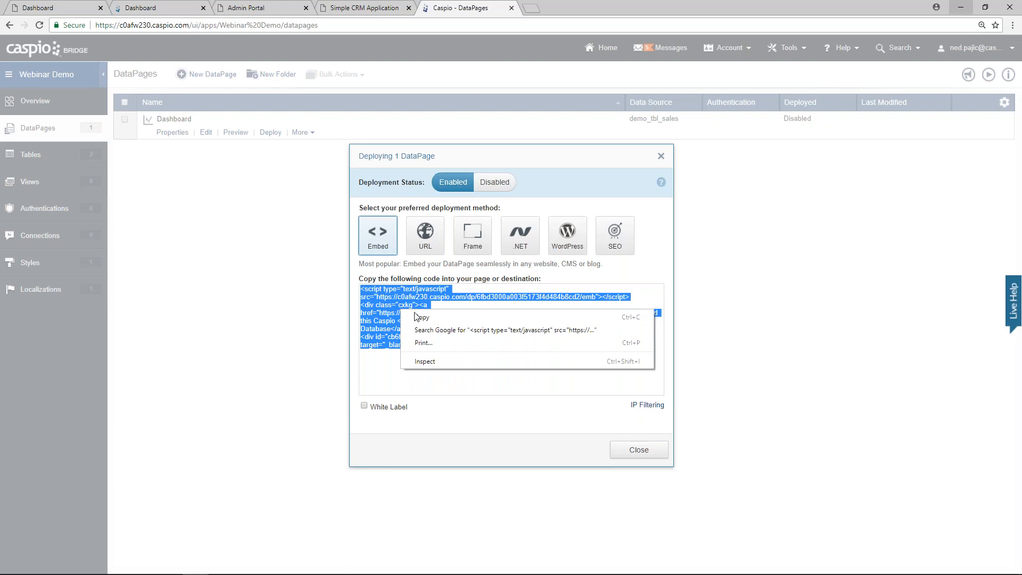
click(426, 315)
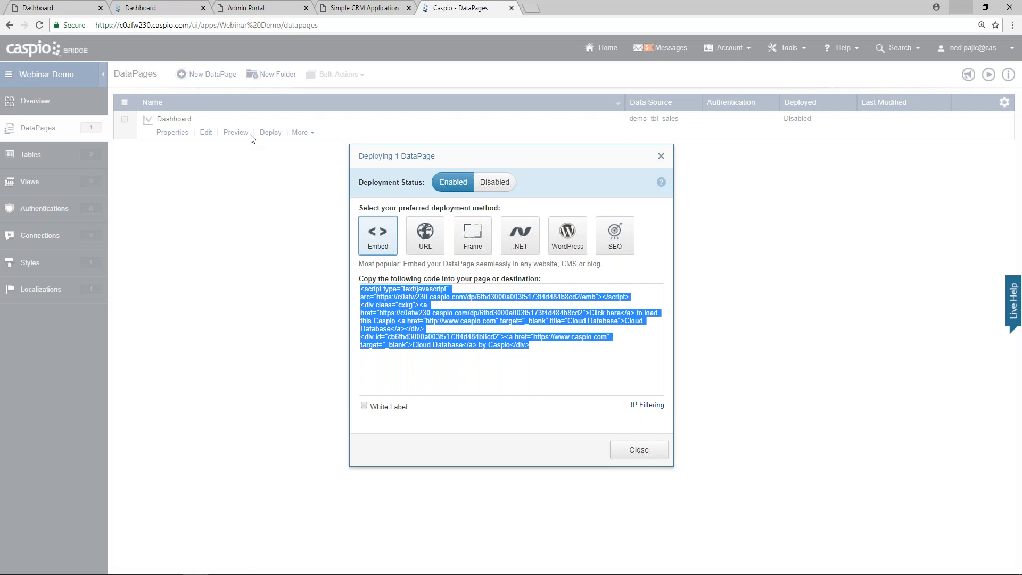
click(423, 234)
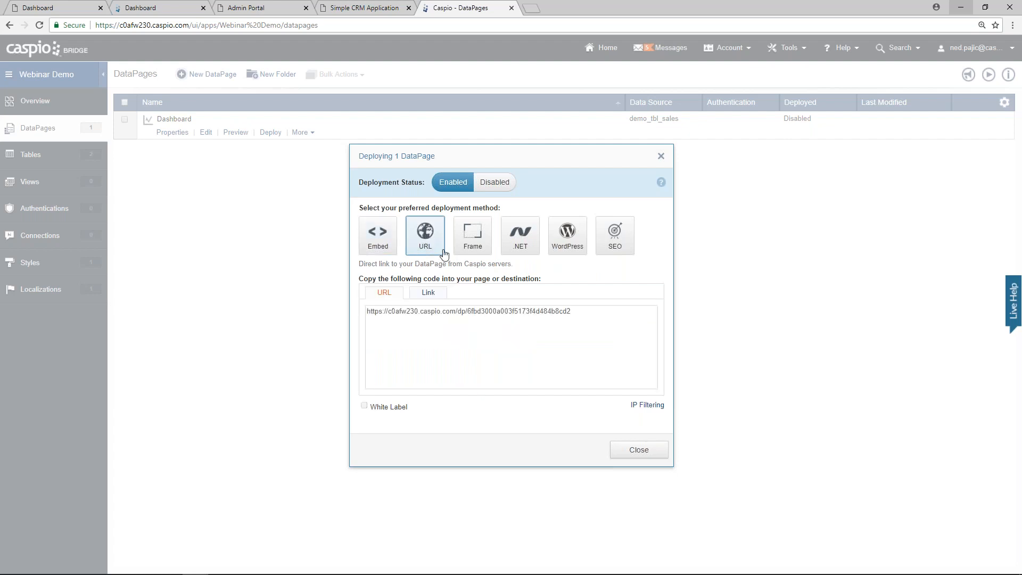
Step: Load the Dashboard's direct URL in a new browser tab, then close the deployment dialog
click(456, 316)
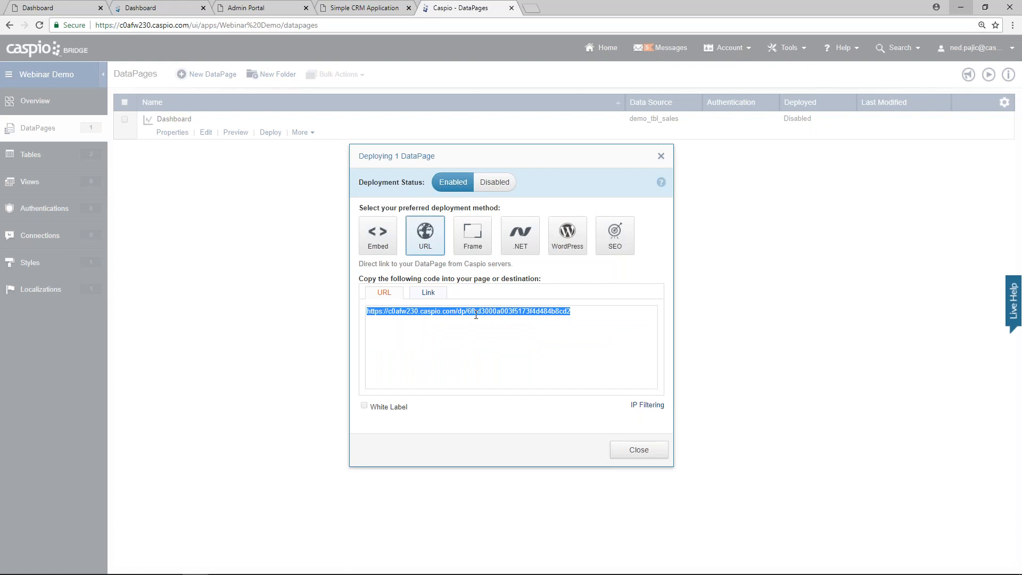
click(531, 9)
key(ctrl+v)
key(Return)
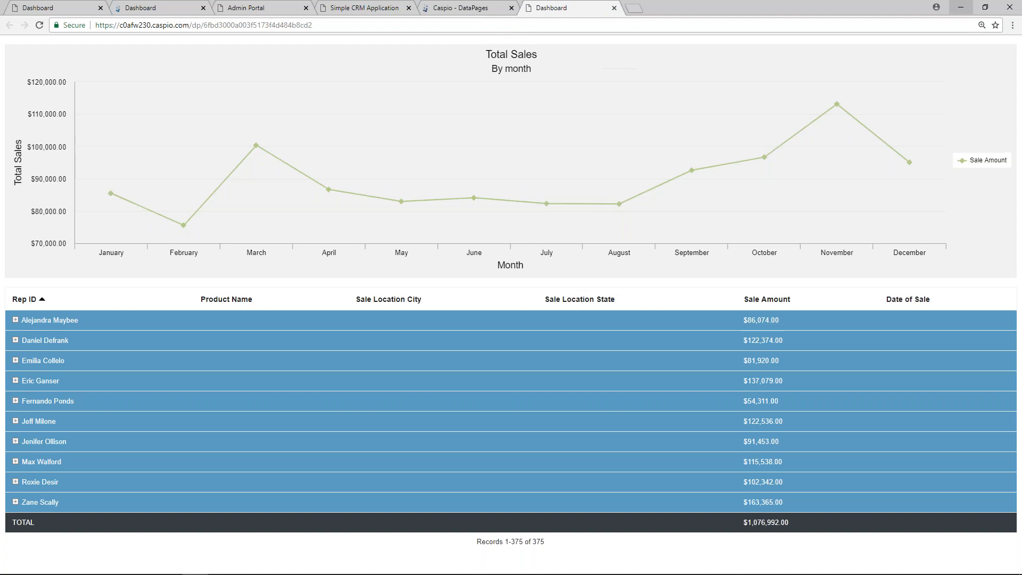
click(477, 11)
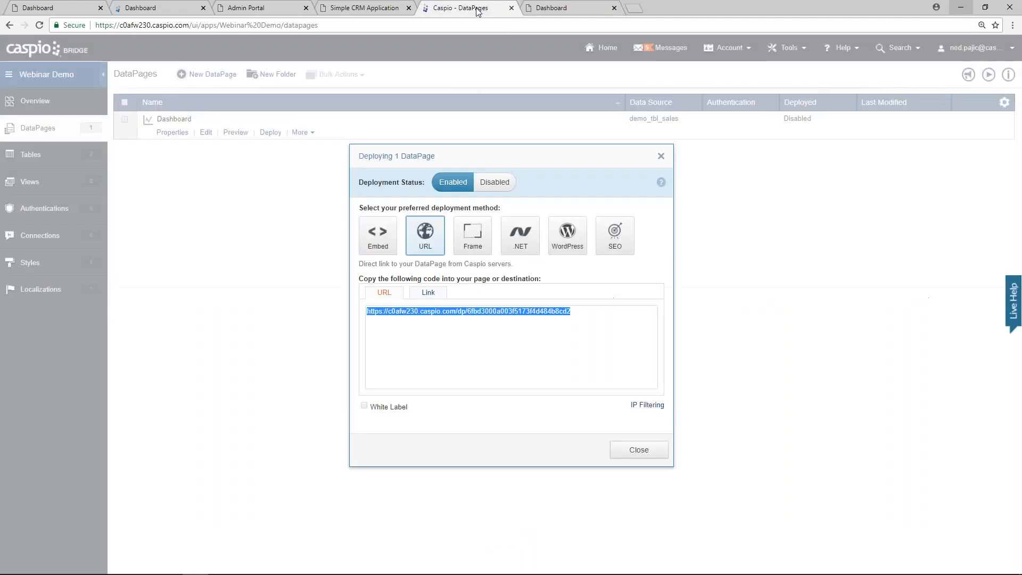
click(631, 450)
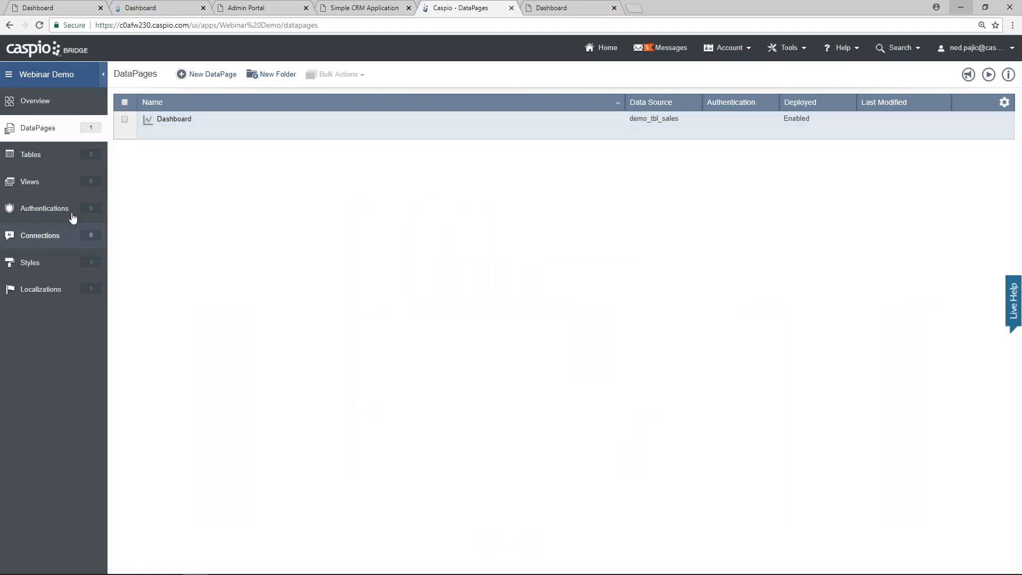
Step: Start a new Express authentication on demo_tbl_reps with Email as the username field
click(31, 215)
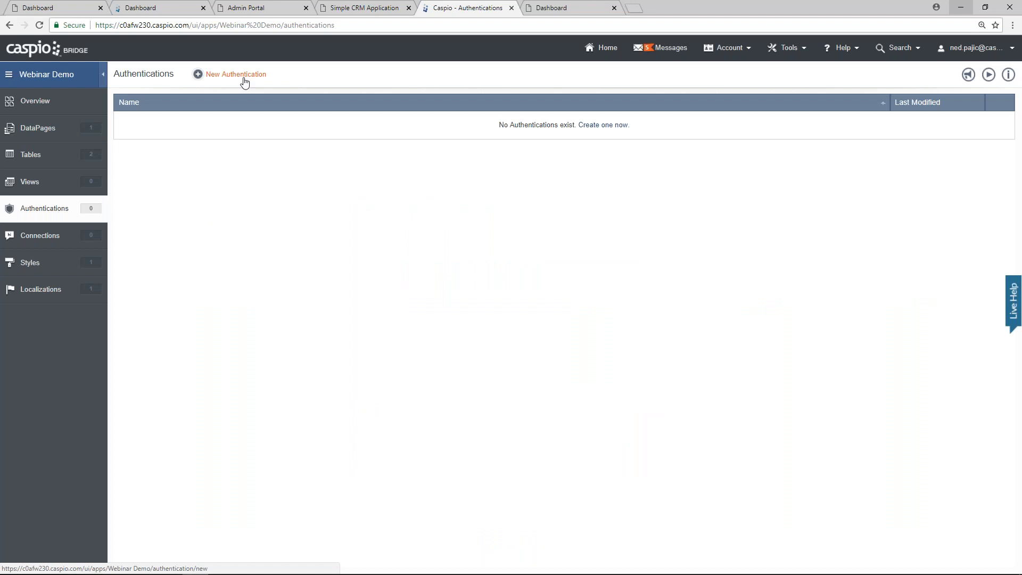
click(242, 75)
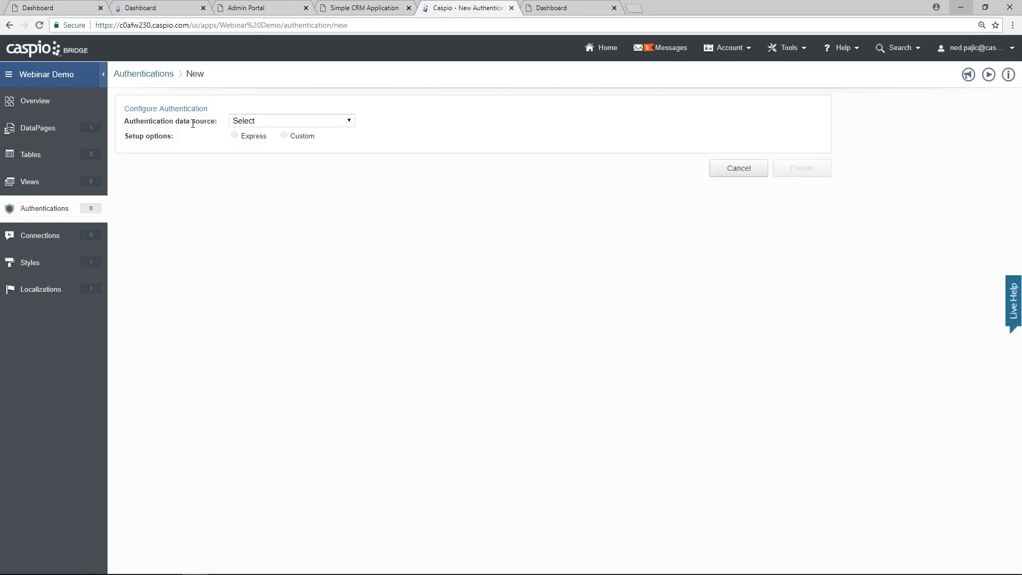
click(269, 122)
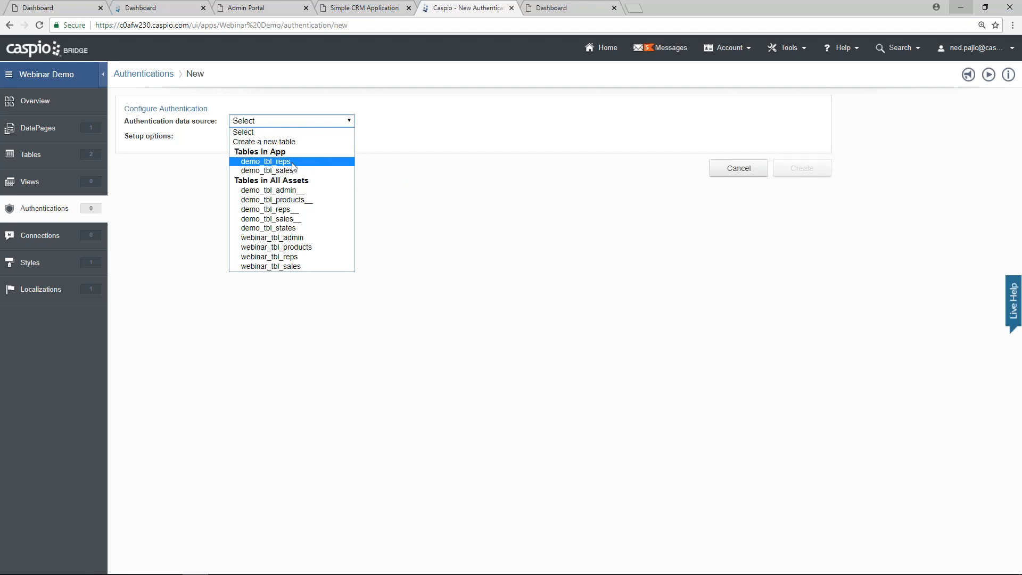
click(292, 161)
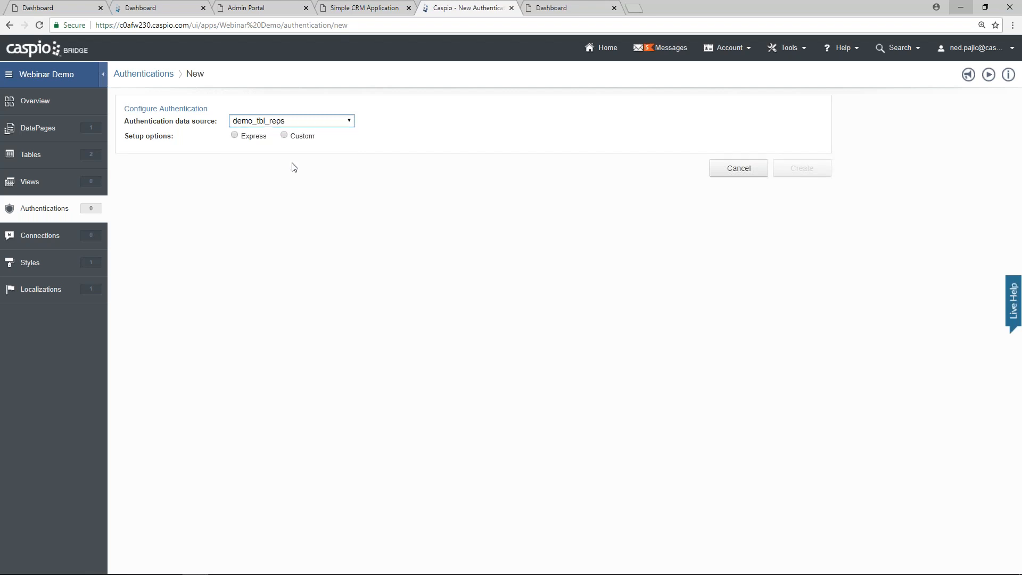
click(253, 138)
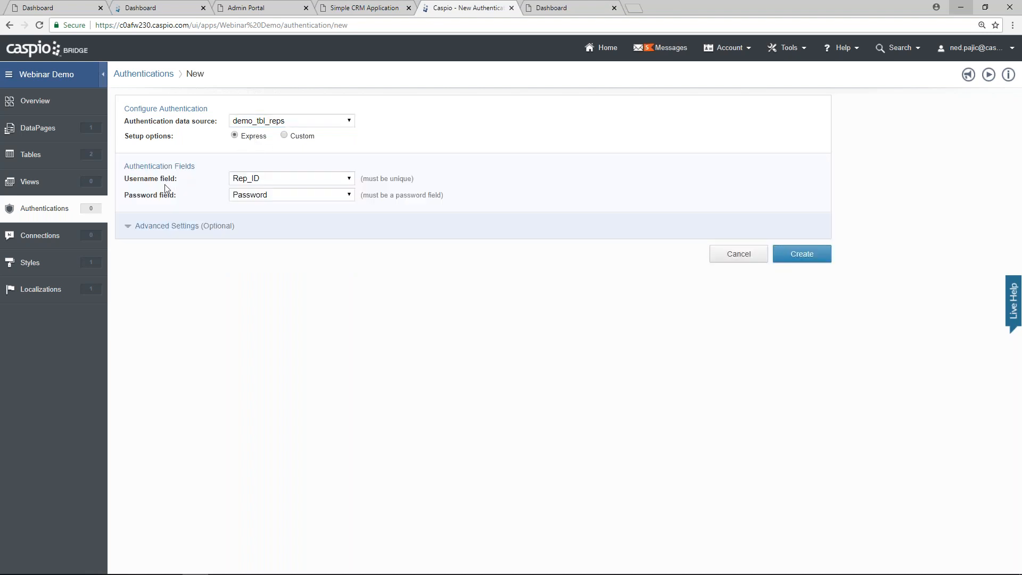
click(258, 181)
click(258, 198)
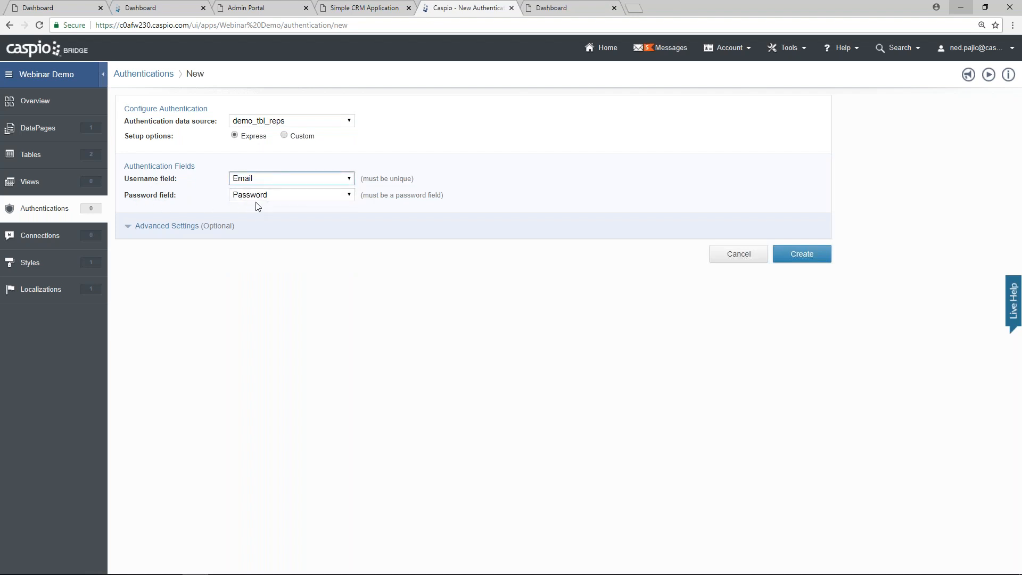
Step: Create the authentication and name it 'Webinar Rep Login'
click(799, 253)
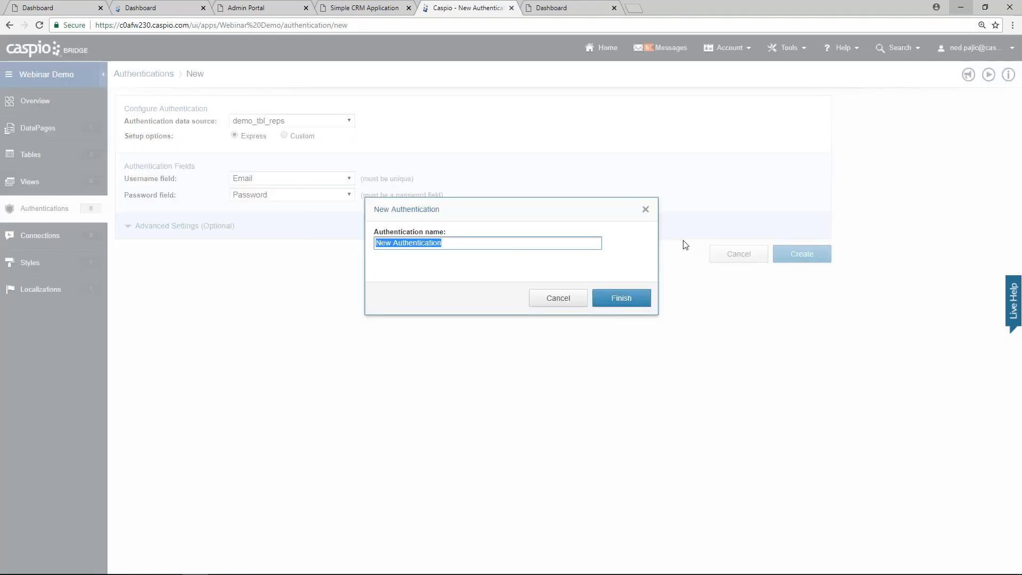
text(Webinar Rep Login)
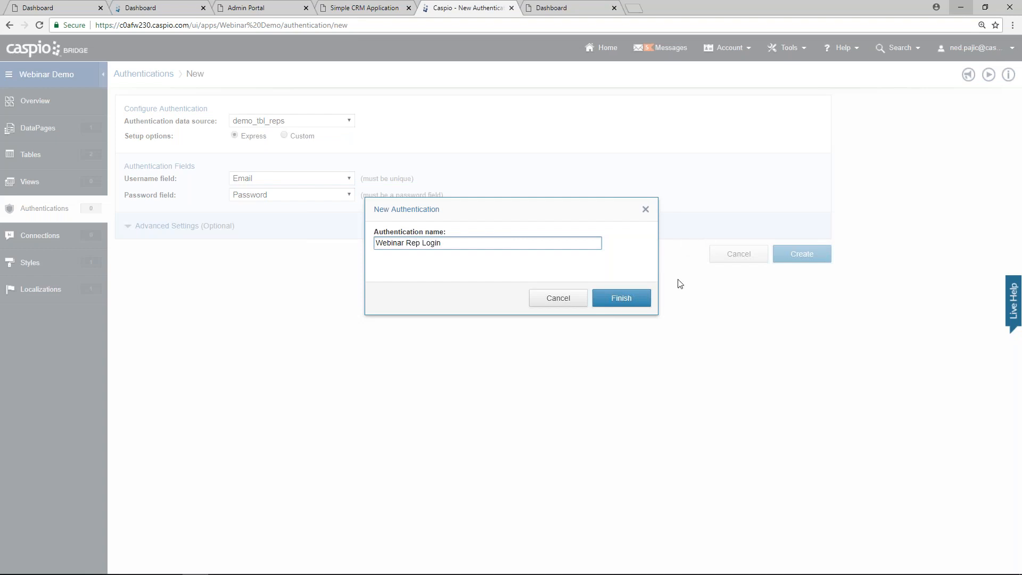
click(624, 300)
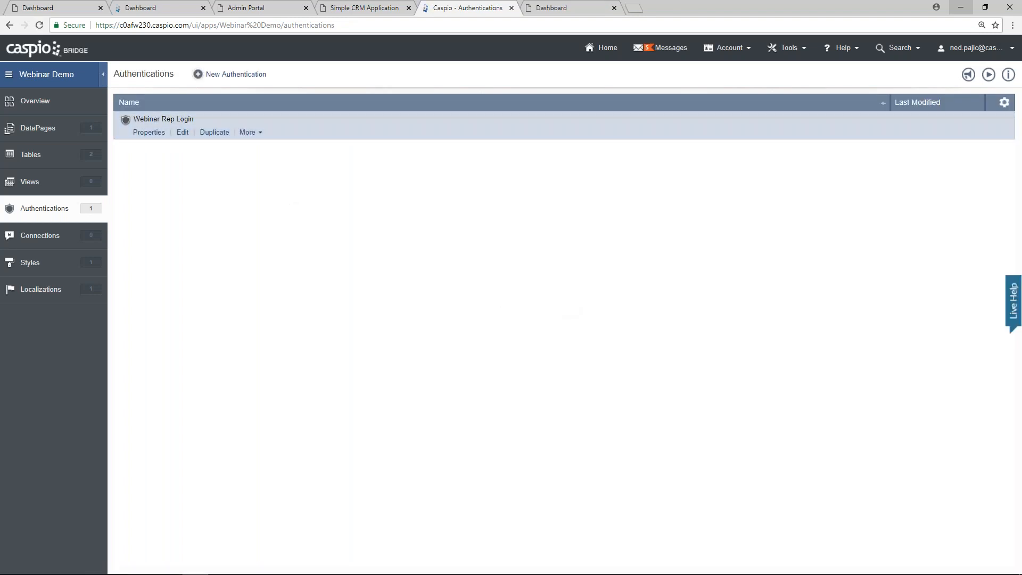
click(73, 130)
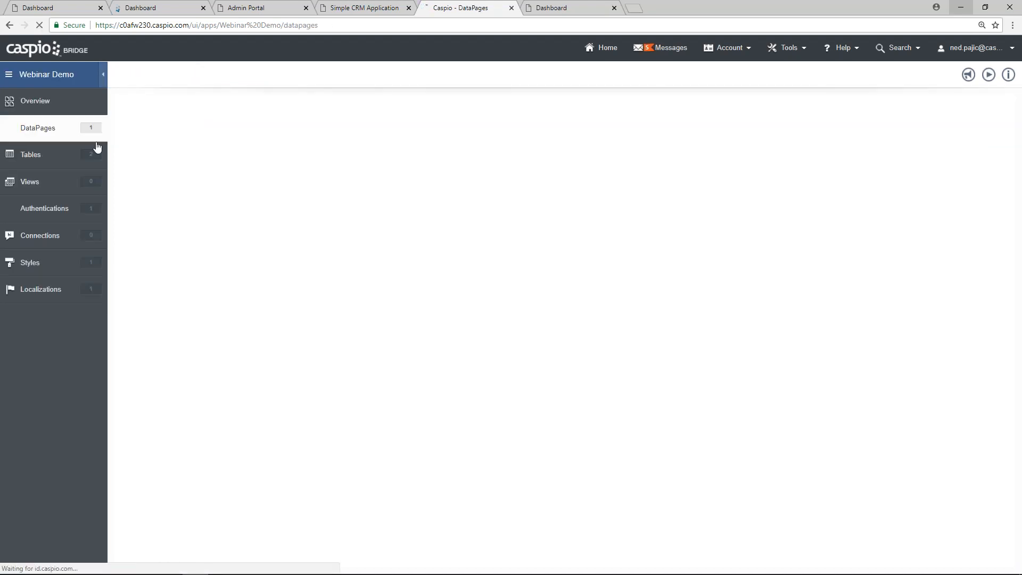
Step: Edit the Dashboard DataPage and restrict its access with Webinar Rep Login
click(206, 133)
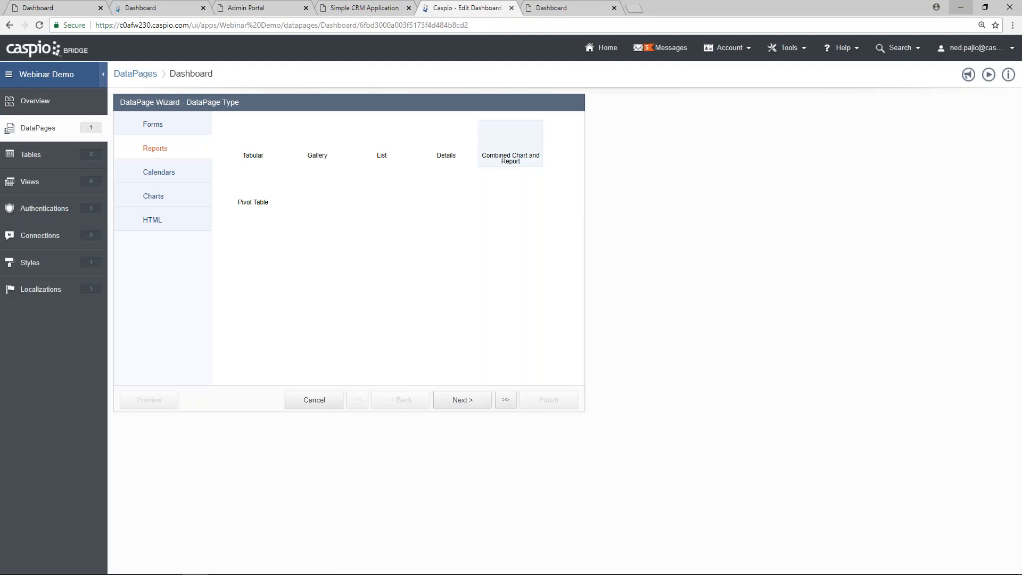
click(462, 400)
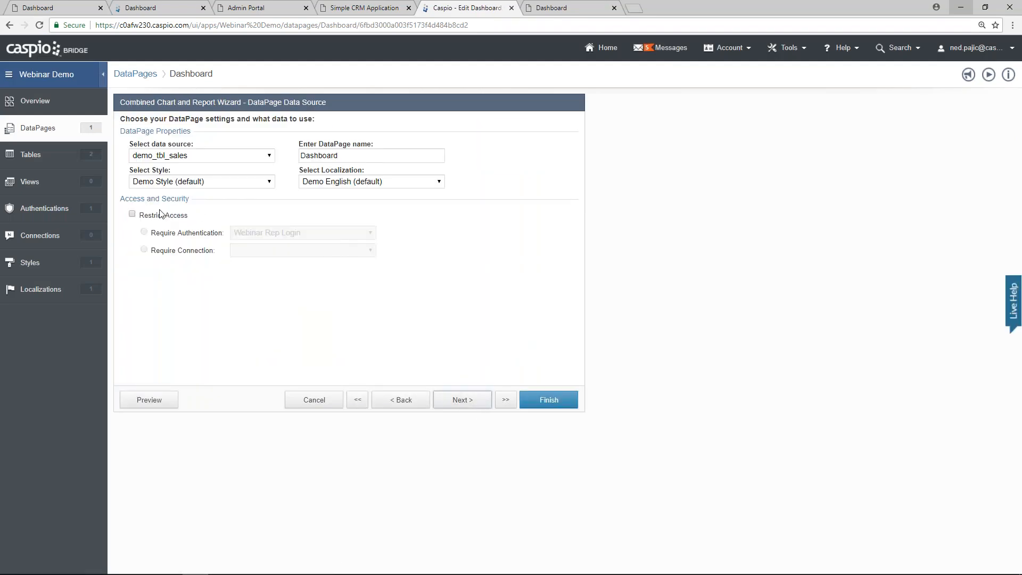
click(132, 214)
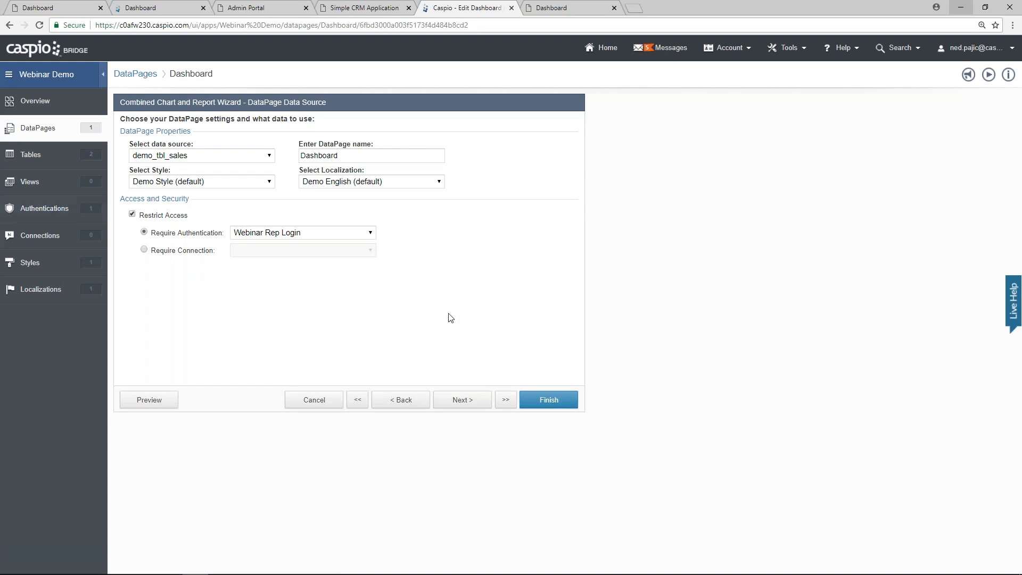
click(462, 399)
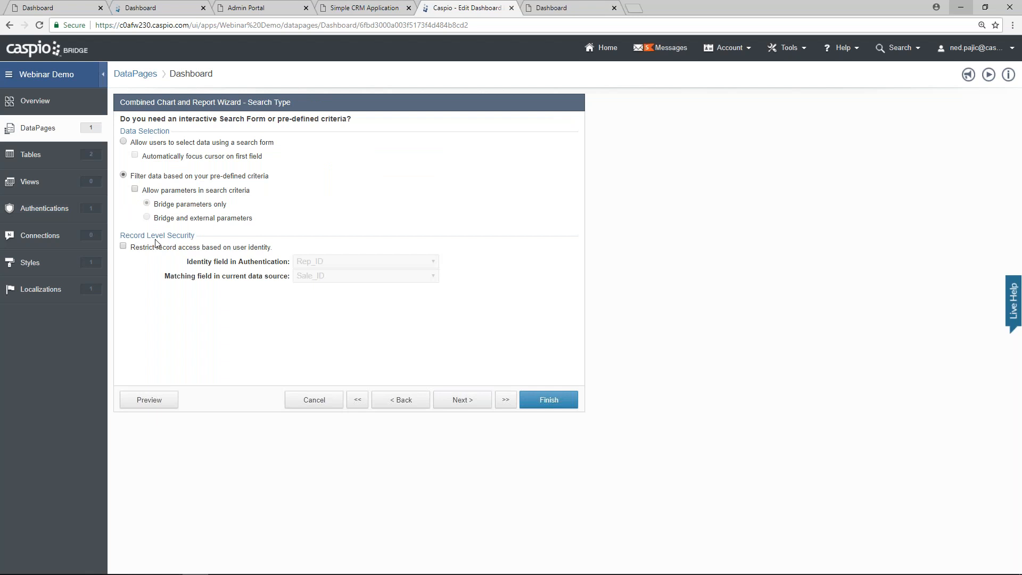
Step: Enable record-level security matching records on Rep_ID
click(123, 246)
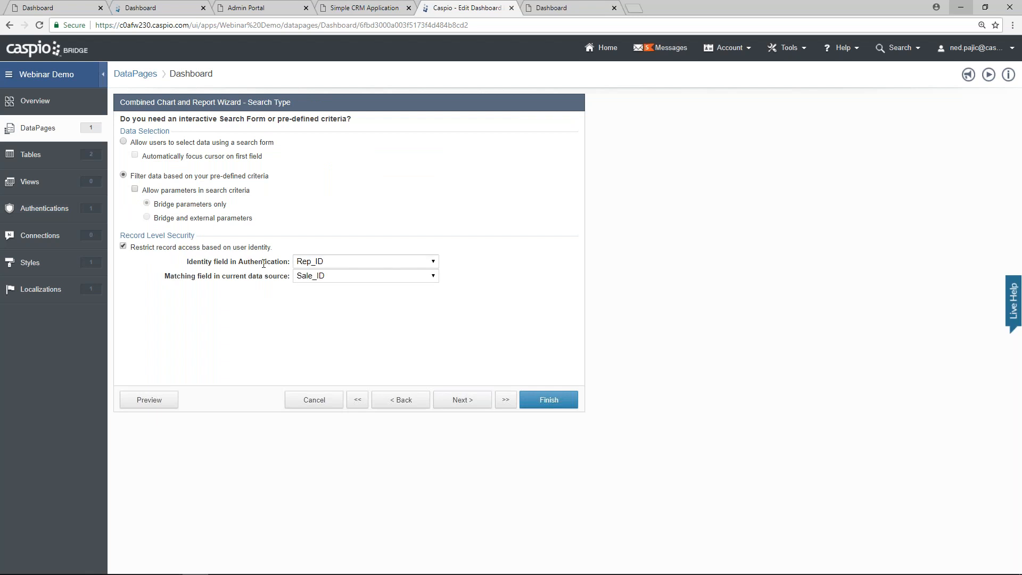
click(312, 277)
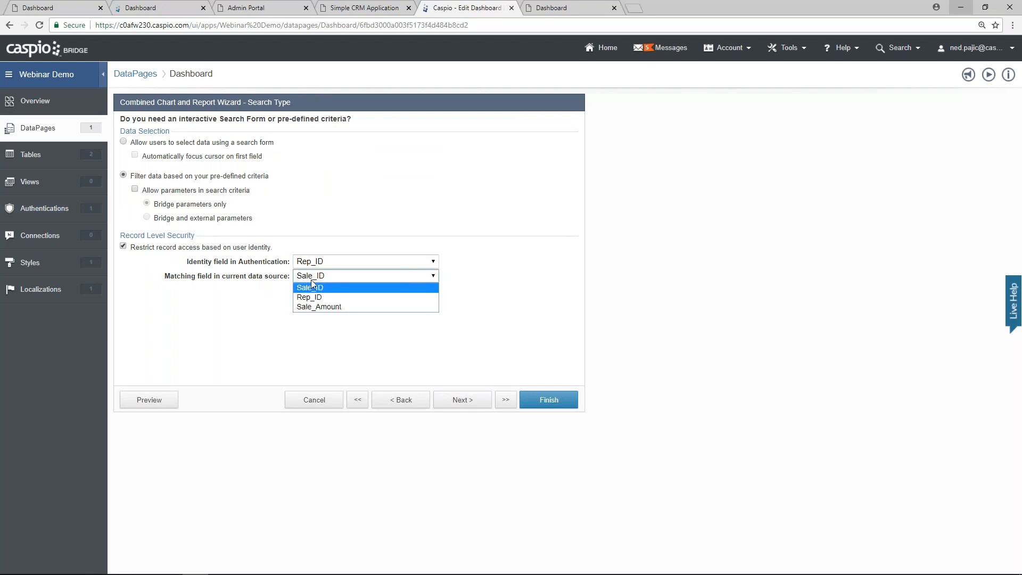
click(314, 297)
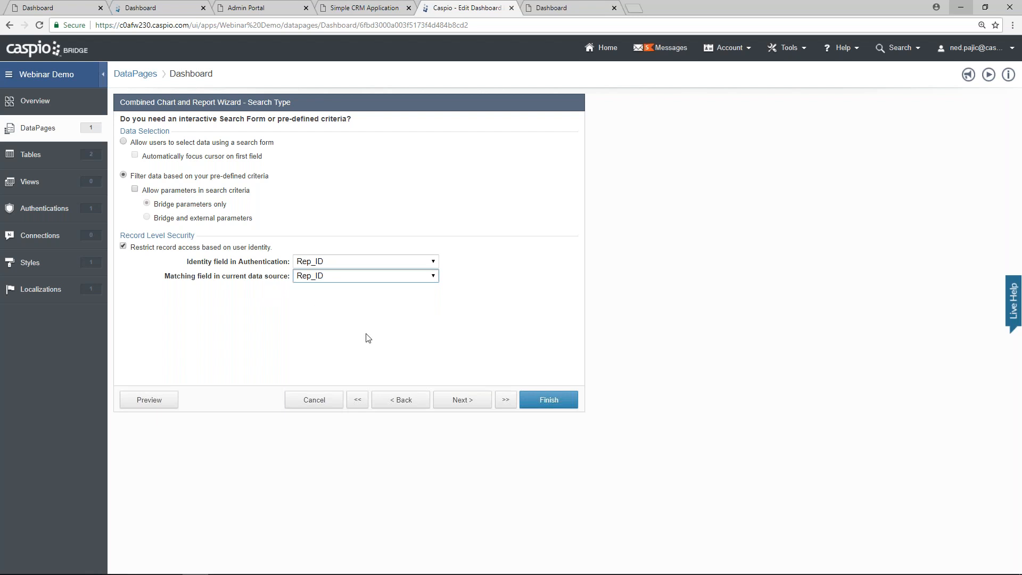
click(463, 401)
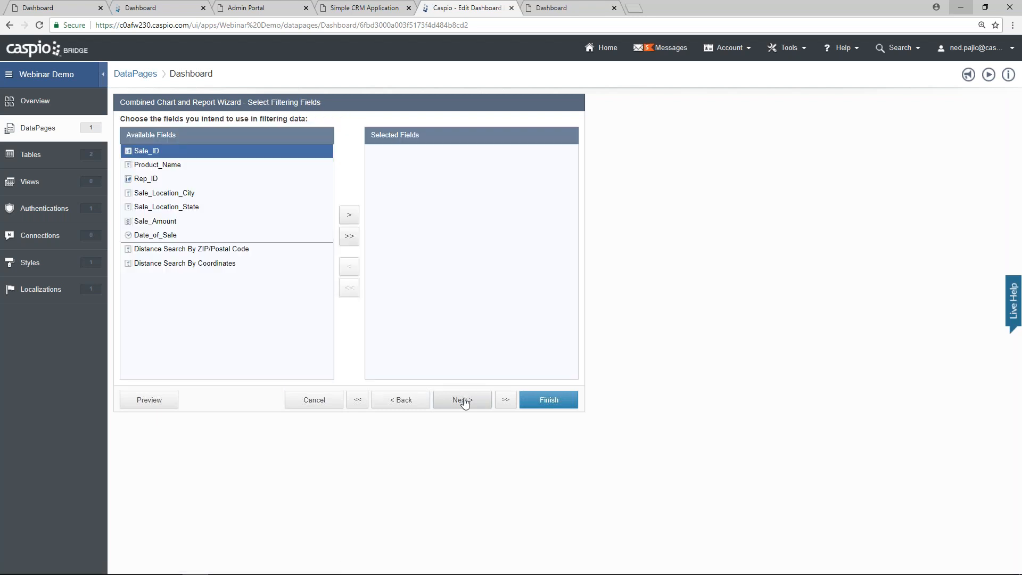
Step: Remove Rep_ID from the results page fields
click(462, 400)
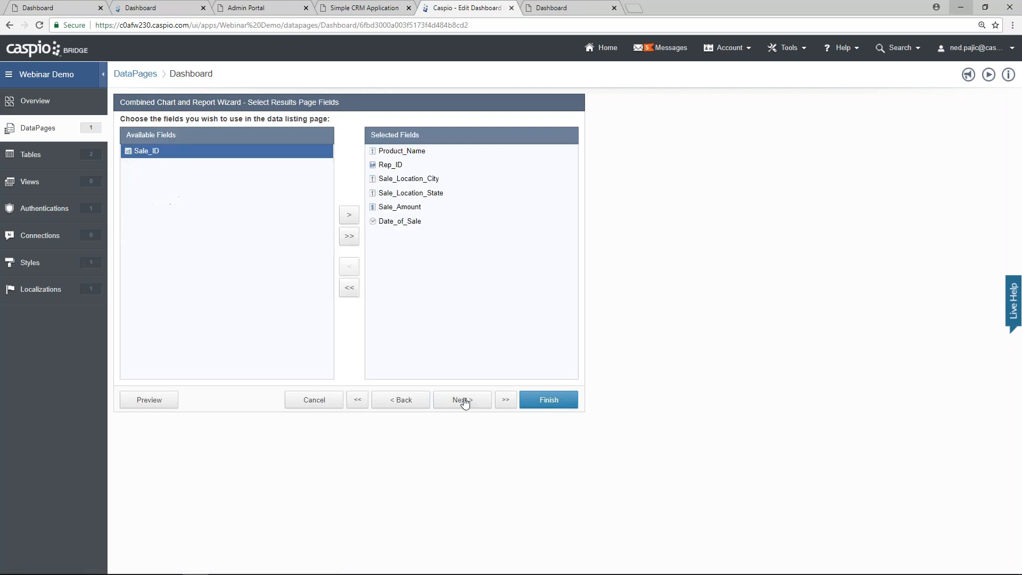
click(395, 167)
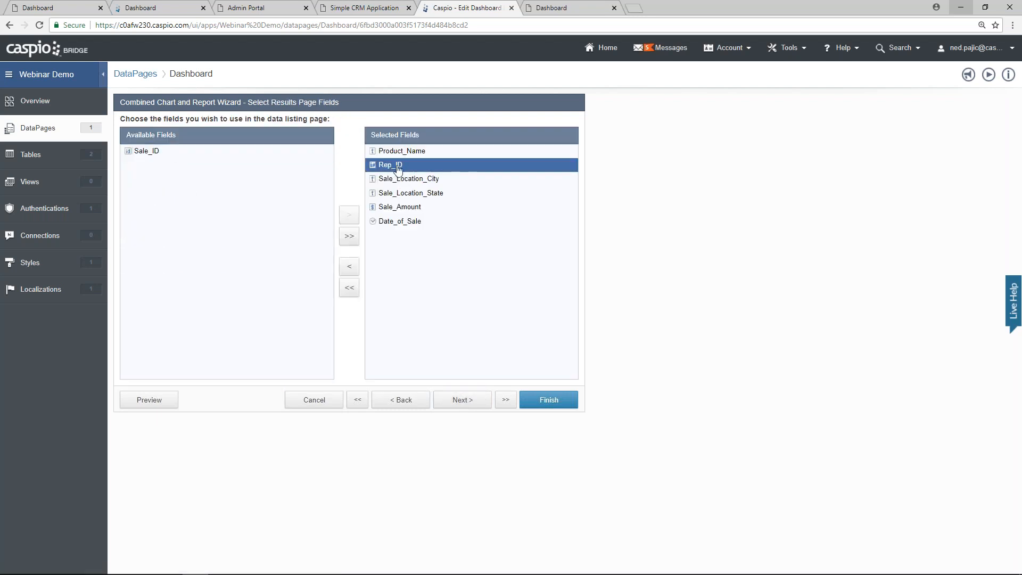
click(350, 266)
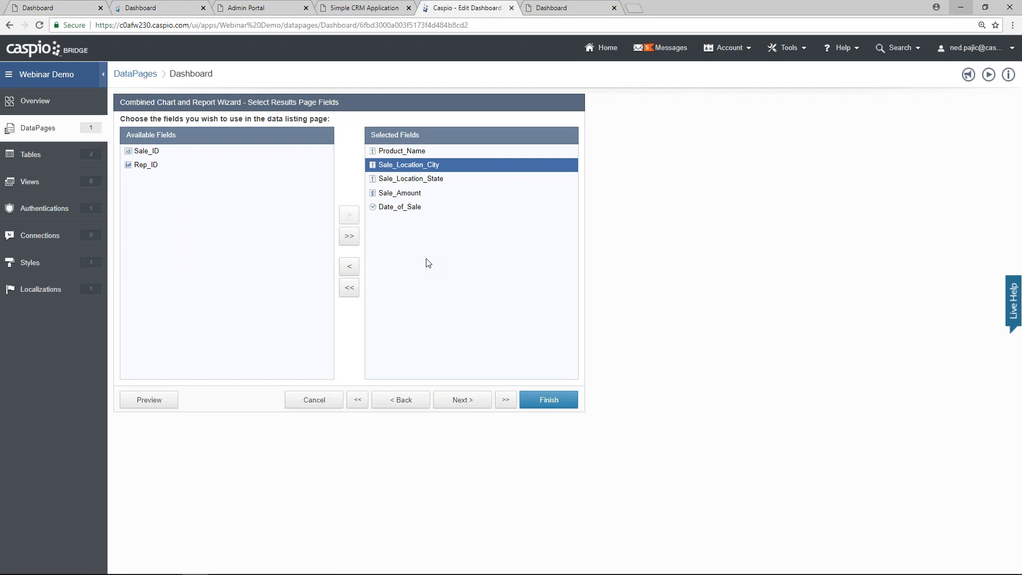
click(471, 406)
Step: Allow inline insert, inline, grid and bulk edit, and inline and bulk delete, then save
click(159, 148)
click(161, 175)
click(161, 190)
click(161, 205)
click(171, 228)
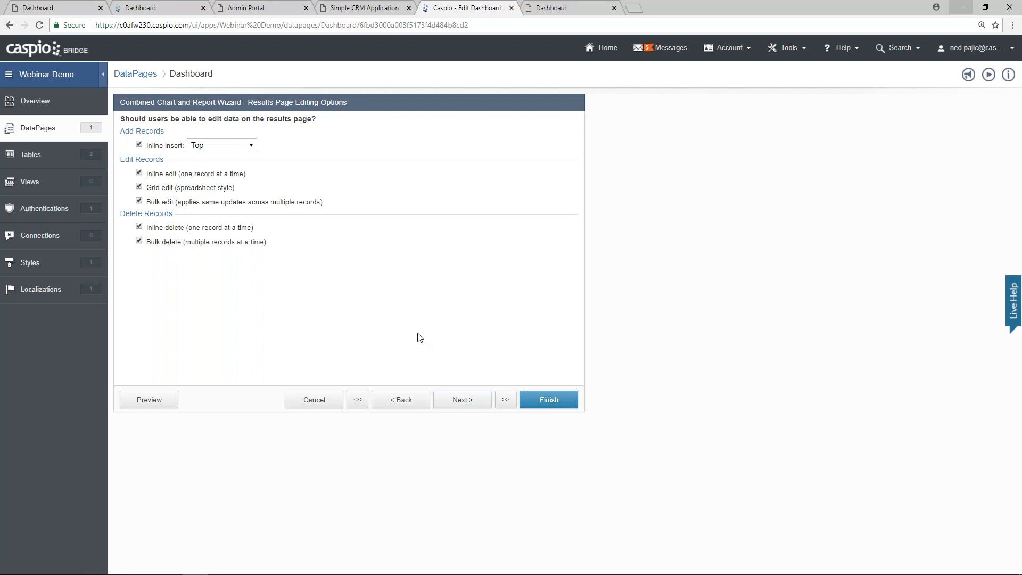
click(562, 407)
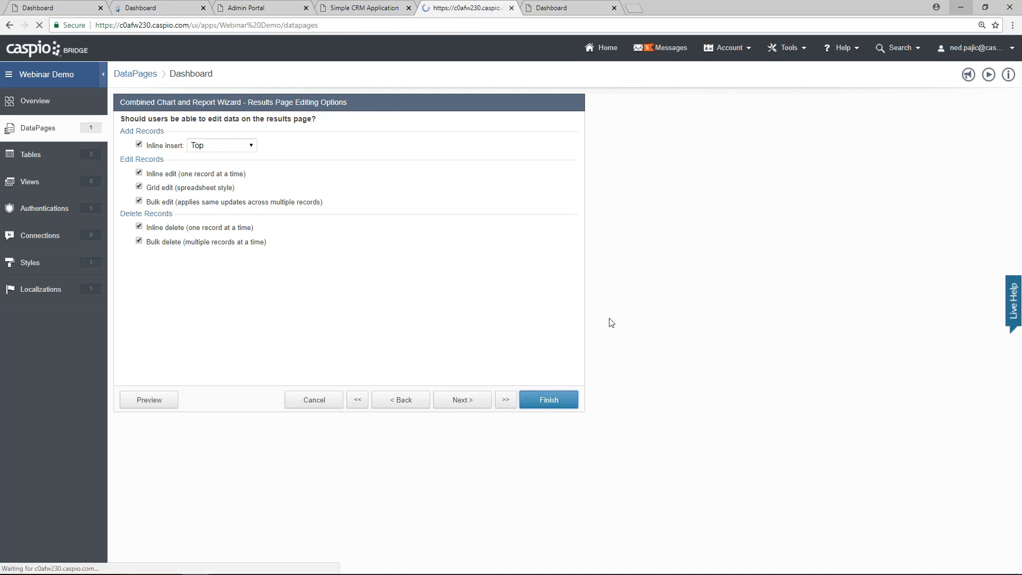
click(555, 9)
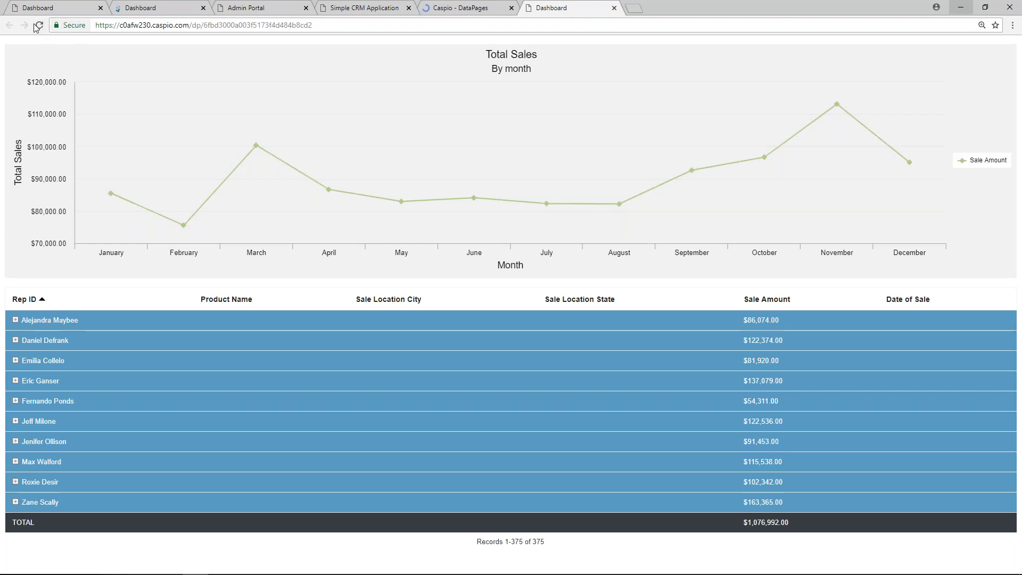
Step: Reload the deployed Dashboard to reveal its login prompt, then open Tables in Caspio
click(39, 25)
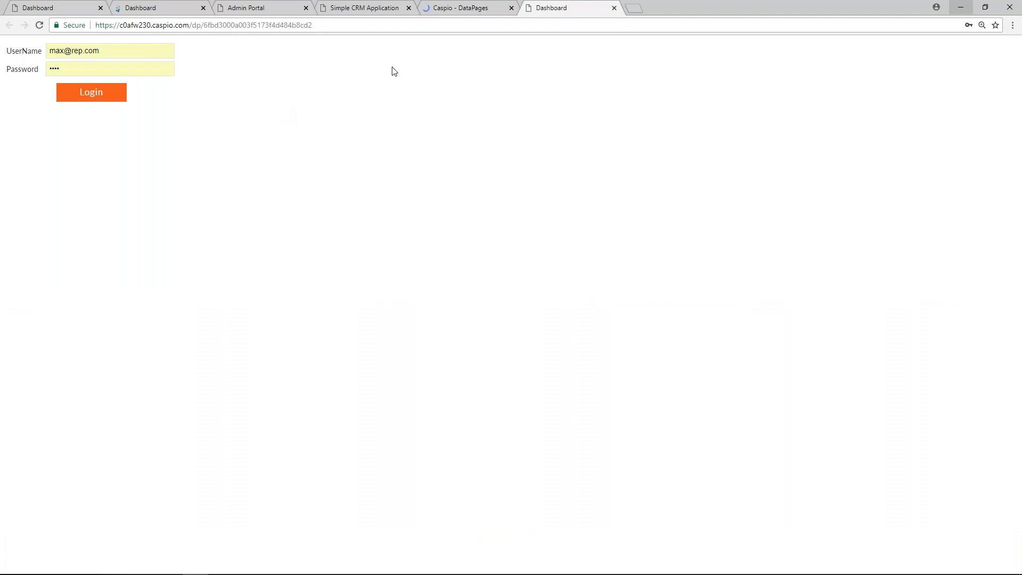
click(461, 8)
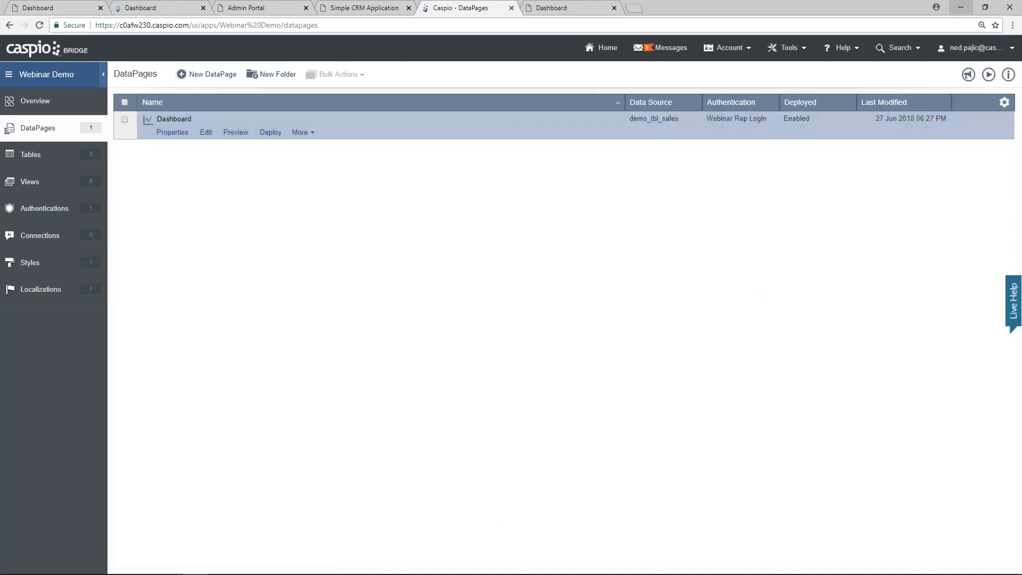
click(31, 155)
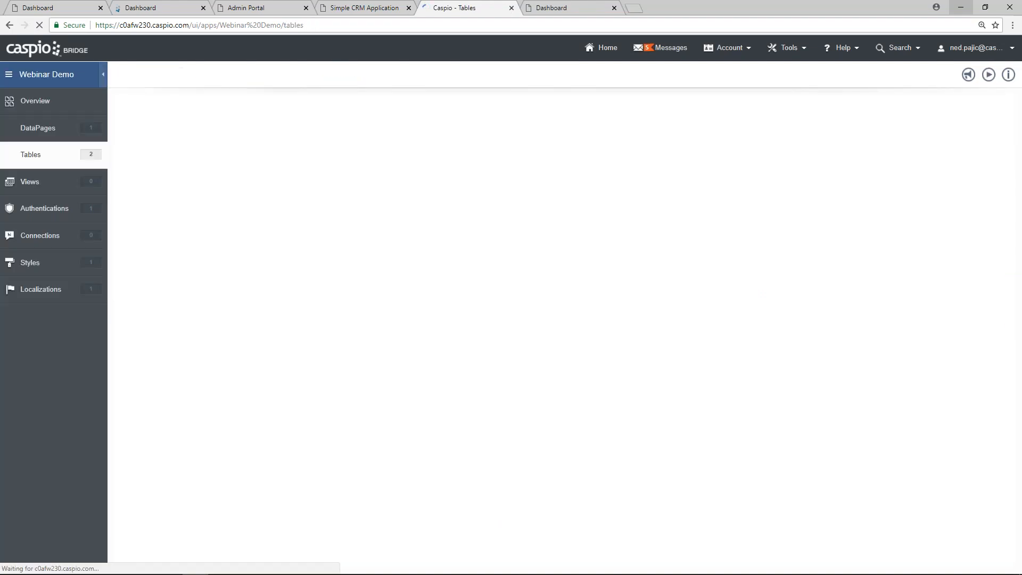
Step: Open demo_tbl_reps, enter and confirm a new password for the first rep, then return to the Dashboard
click(185, 133)
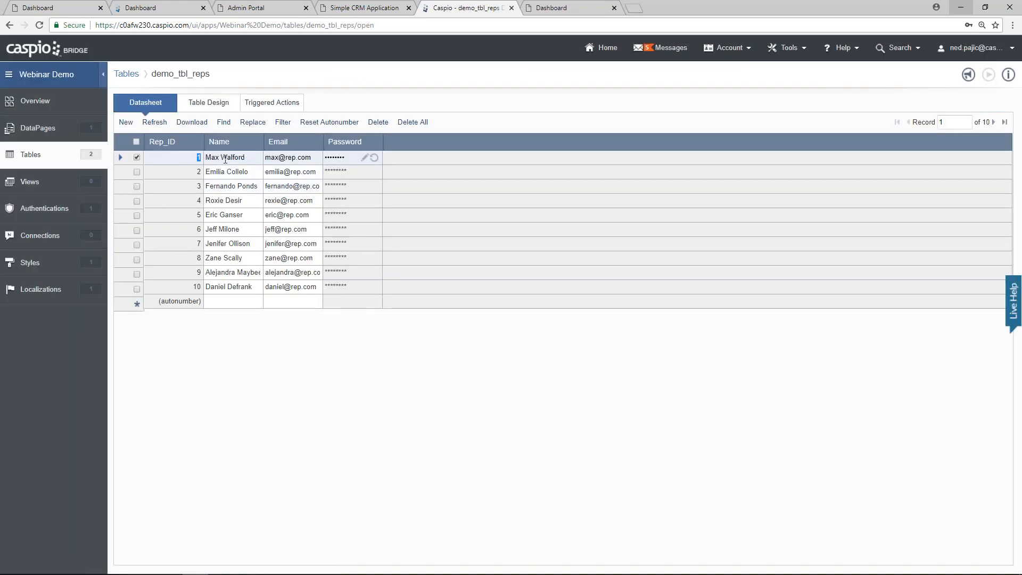
click(365, 158)
text(1234)
key(Tab)
text(1234)
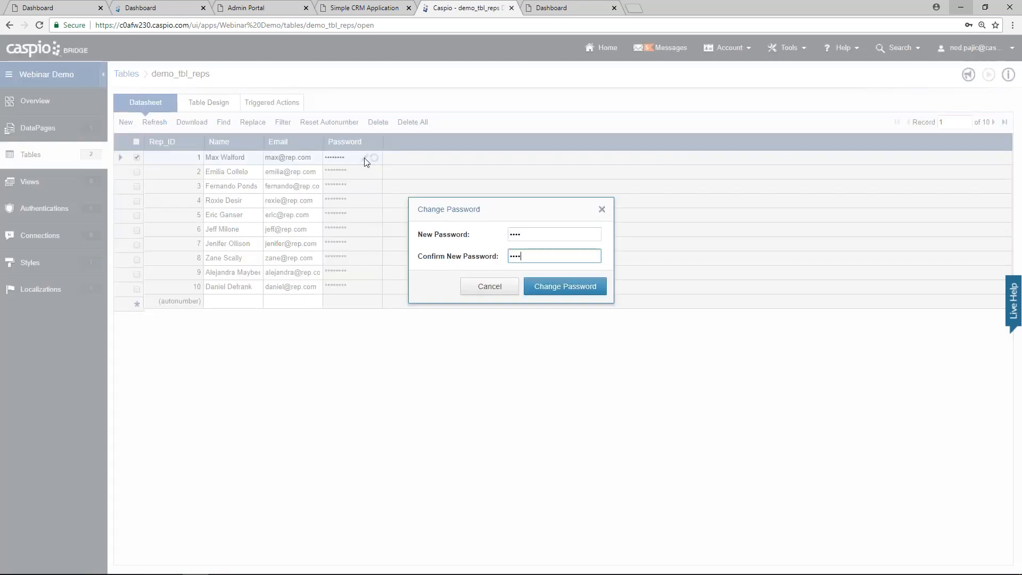
click(535, 287)
click(568, 281)
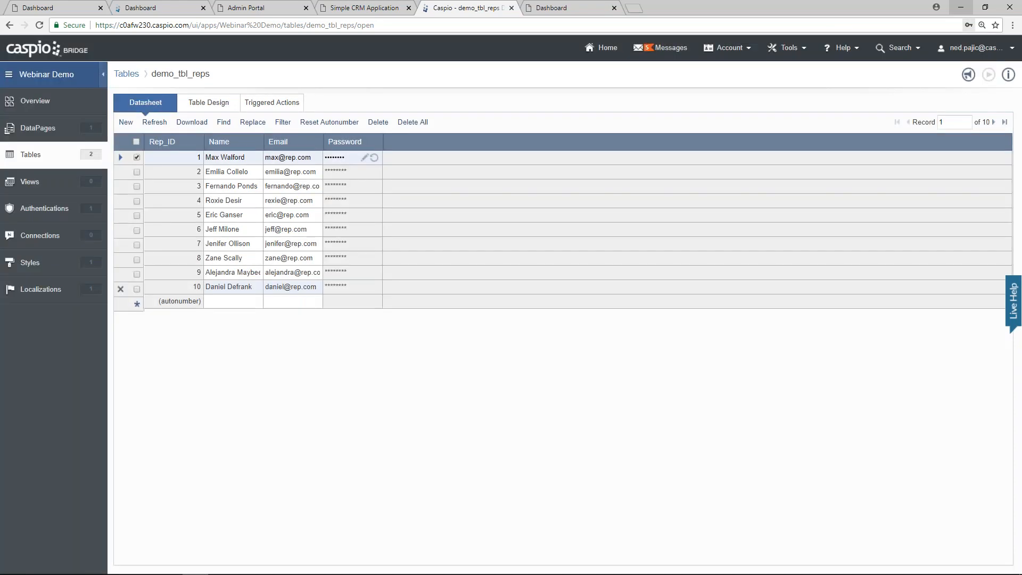
click(149, 171)
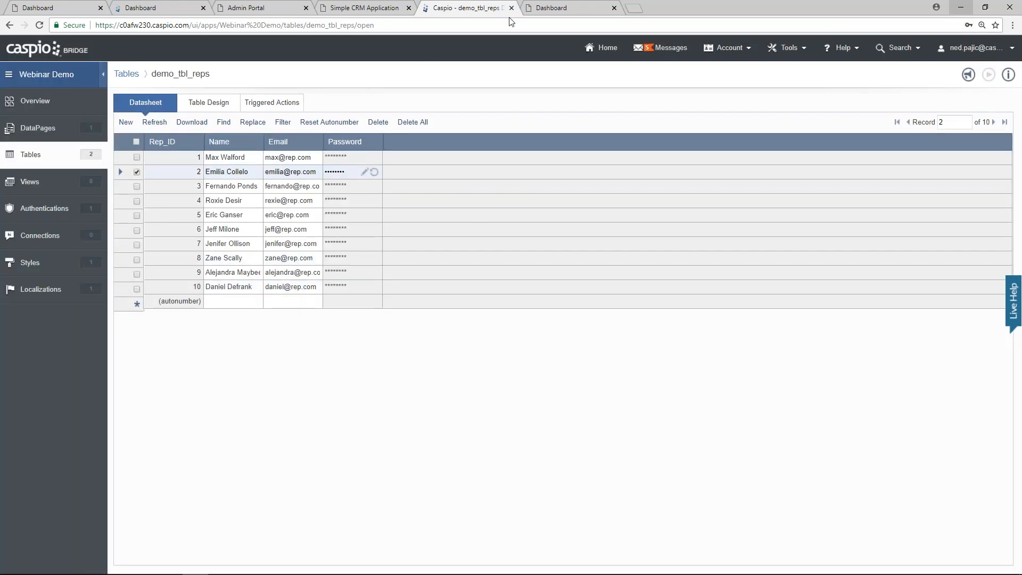
click(560, 7)
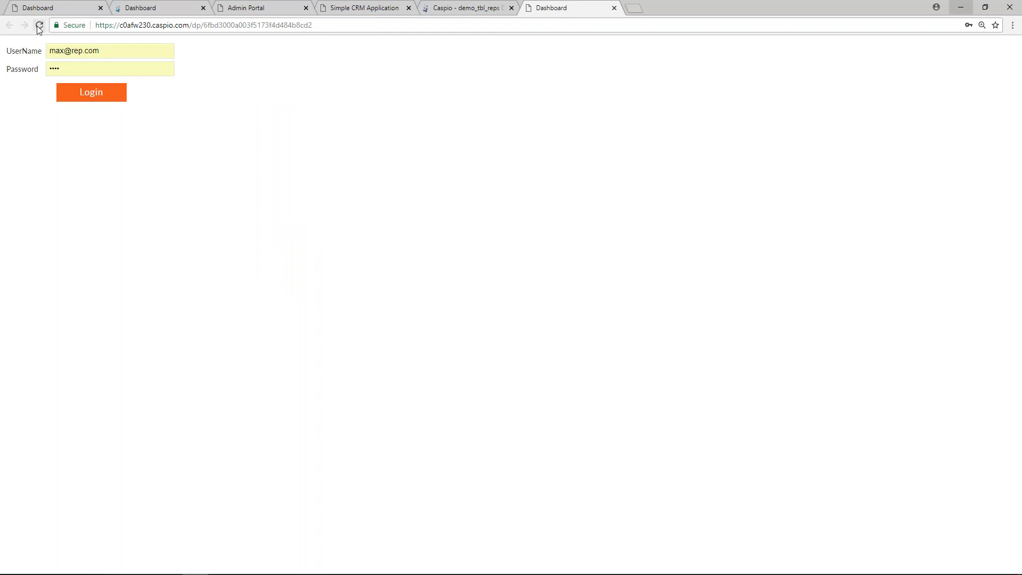
Step: Try logging in with one rep's e-mail and password, which is rejected
drag(113, 53, 41, 56)
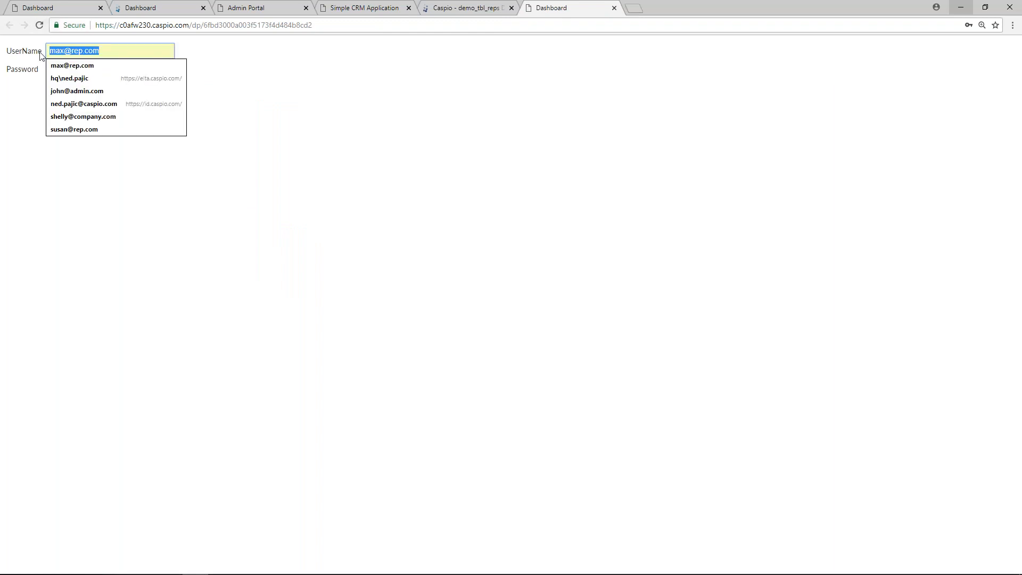
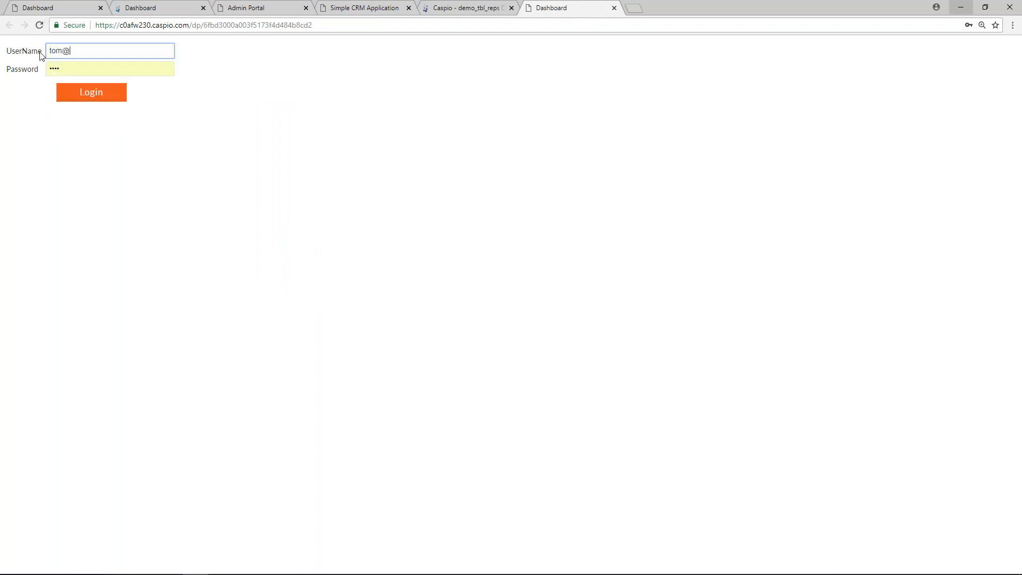
key(Tab)
text(1234)
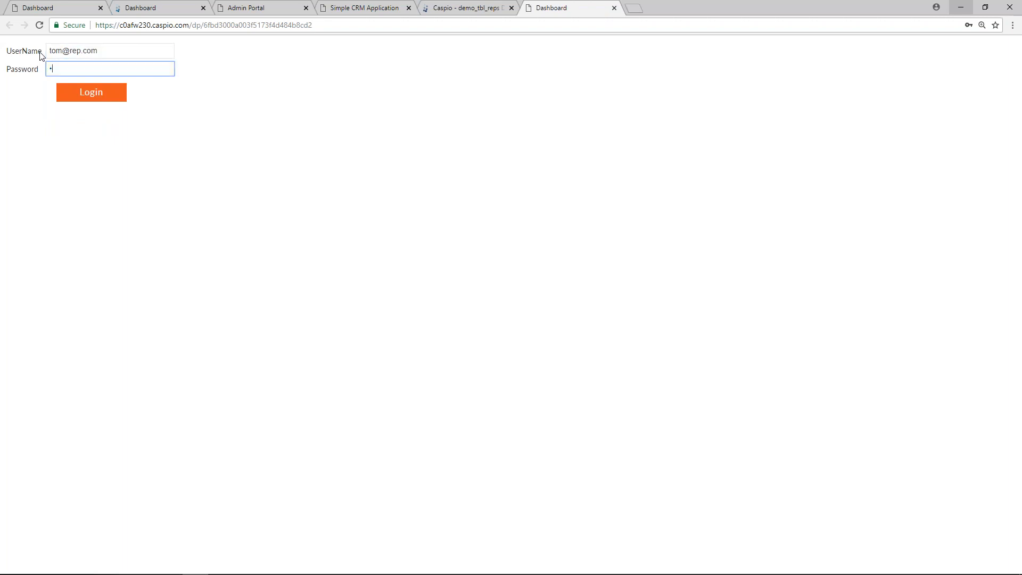
key(Return)
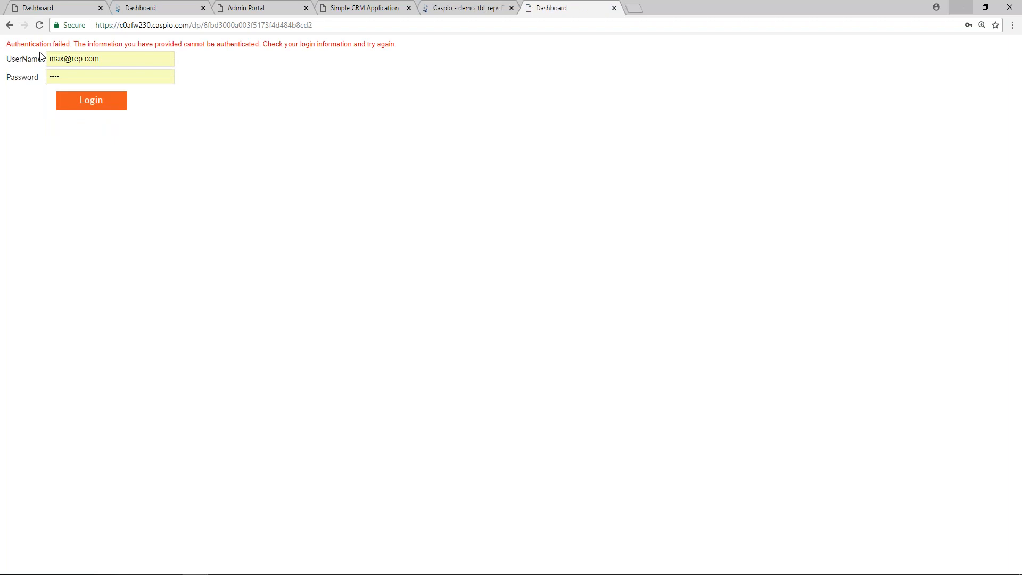
Step: Log in with a valid rep's e-mail and password
triple_click(52, 59)
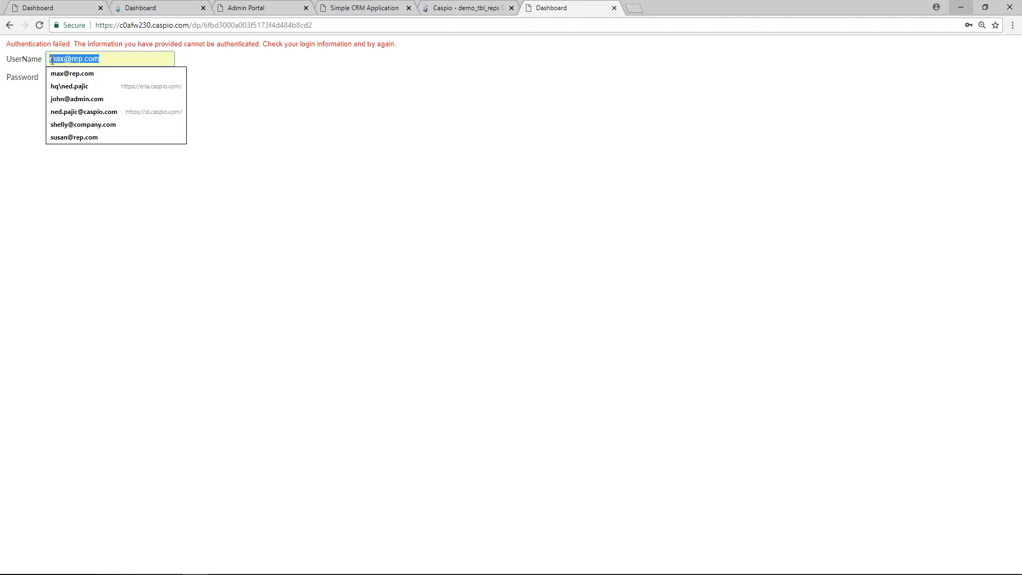
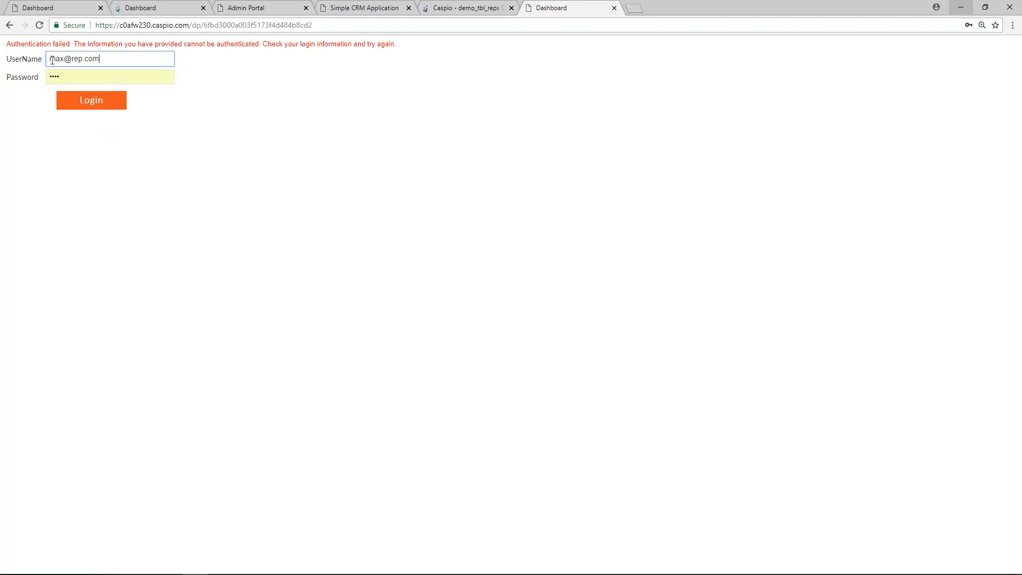
key(Tab)
text(1234)
key(Return)
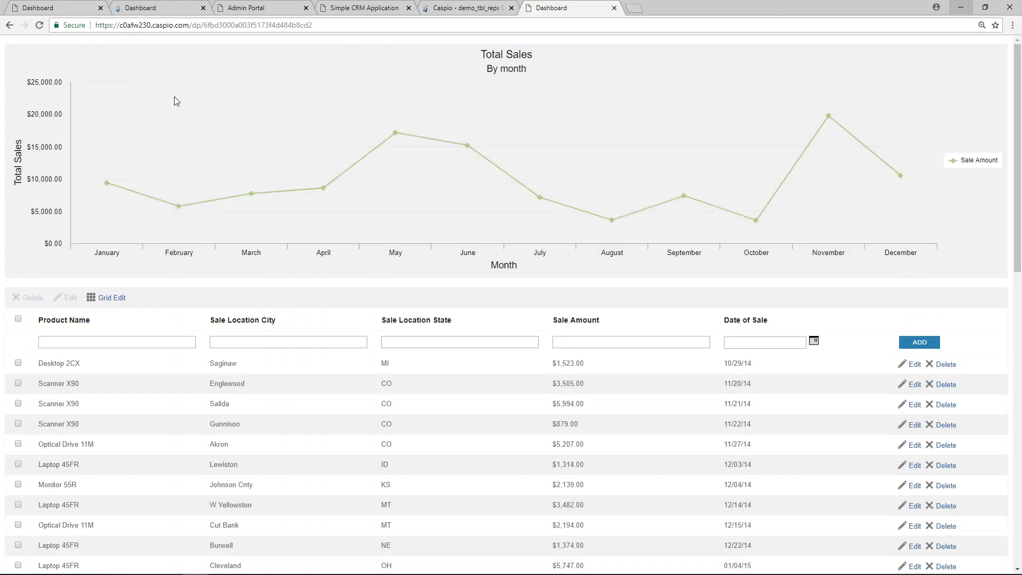
Step: Change the Desktop 2CX sale amount from 1523 to 100000
mouse_move(246, 130)
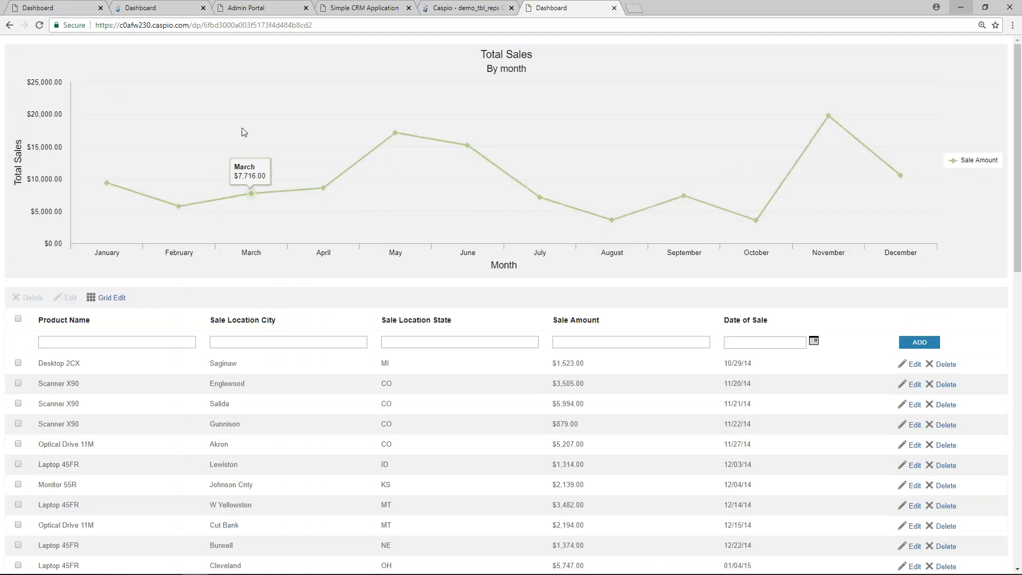
scroll(244, 127, down, 2)
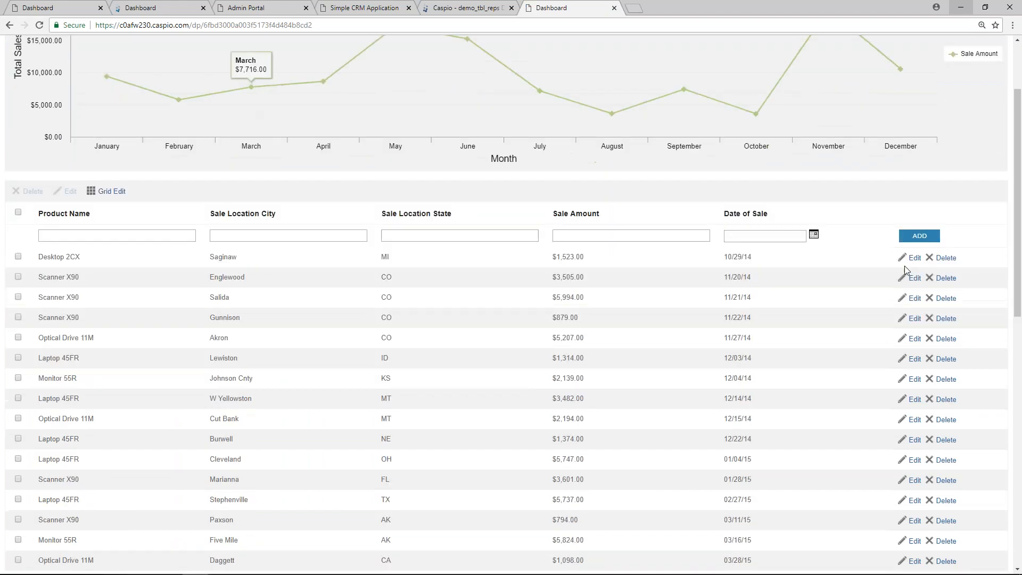
click(915, 260)
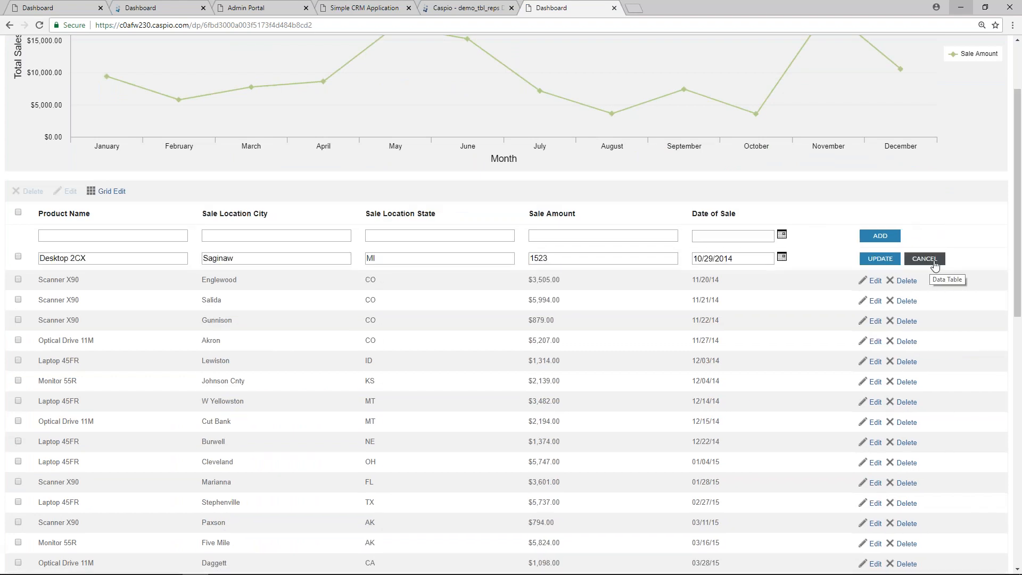
scroll(818, 263, up, 1)
double_click(538, 311)
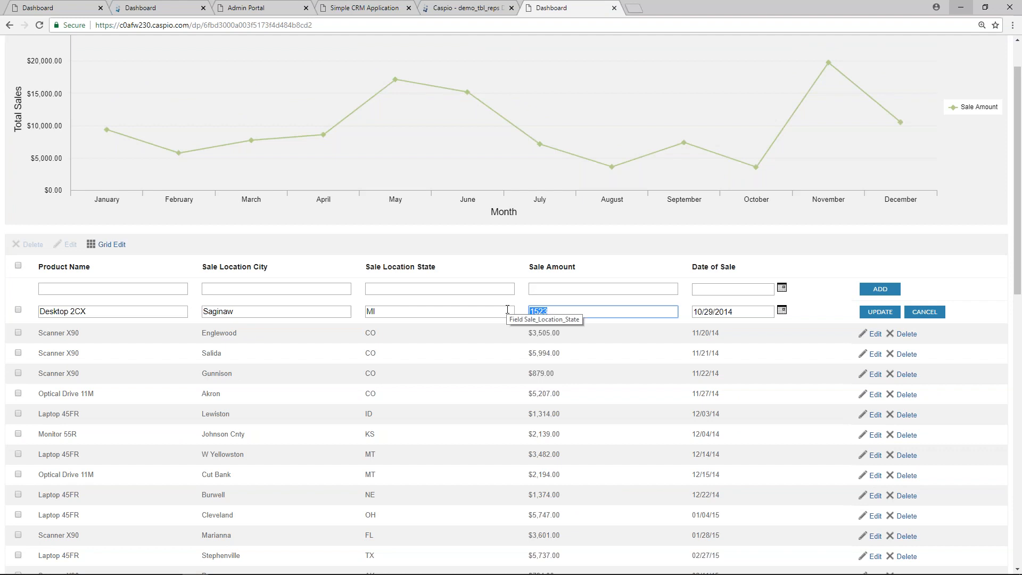
text(100000)
click(869, 314)
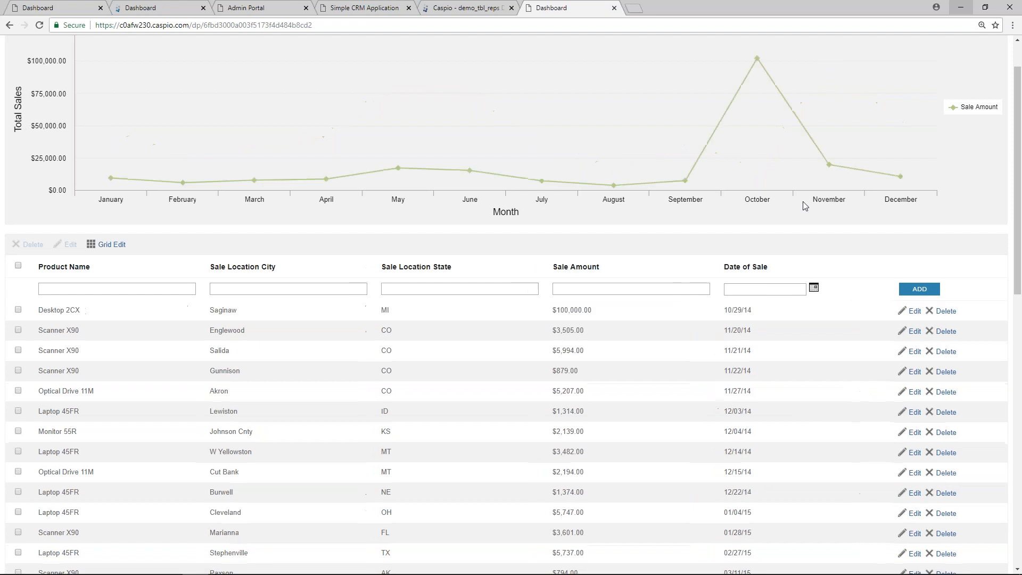
Step: Tick Desktop 2CX and both Scanner X90 records, cancel their bulk edit, and sort by Sale Amount ascending
mouse_move(705, 150)
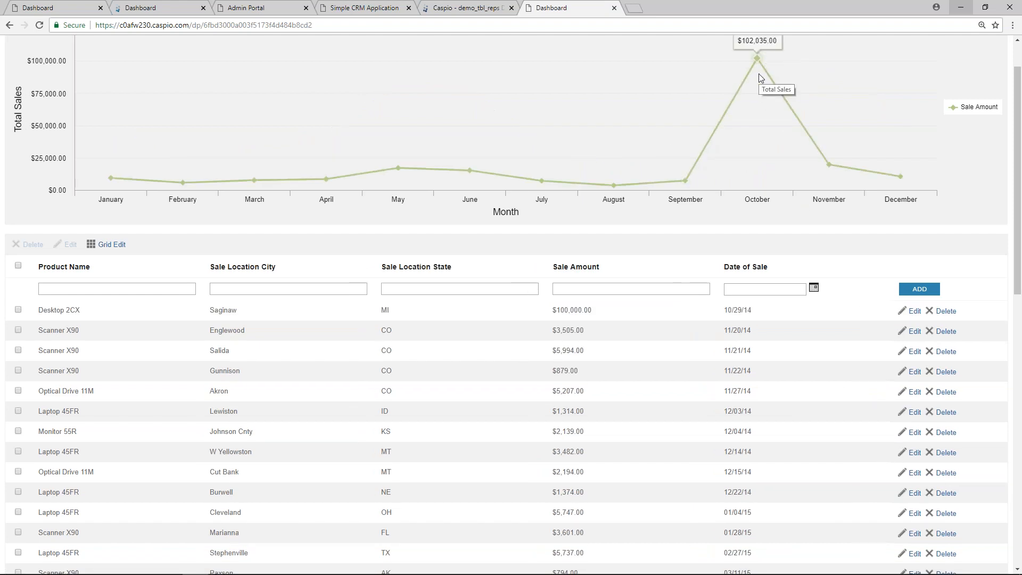
click(79, 290)
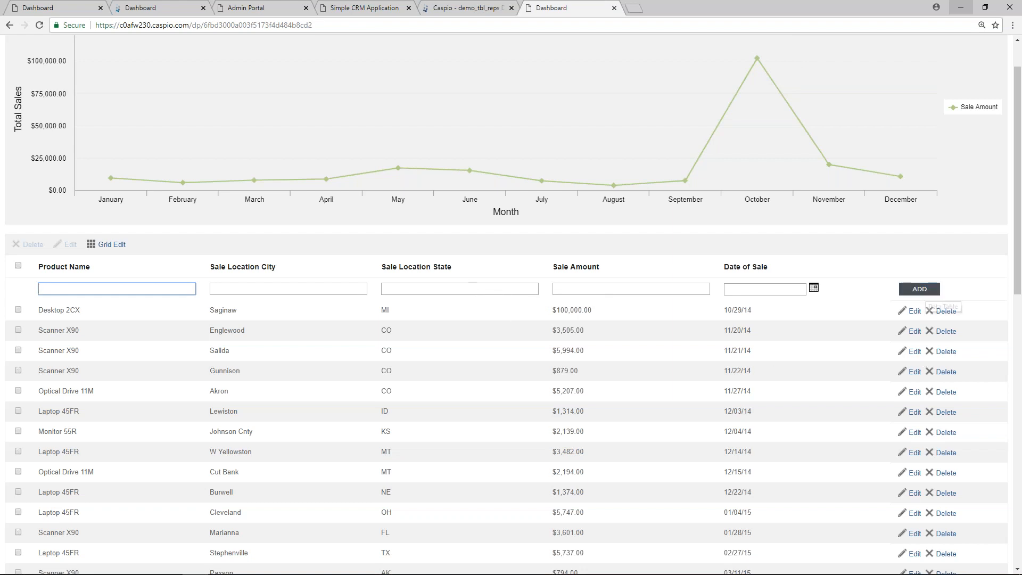
click(18, 310)
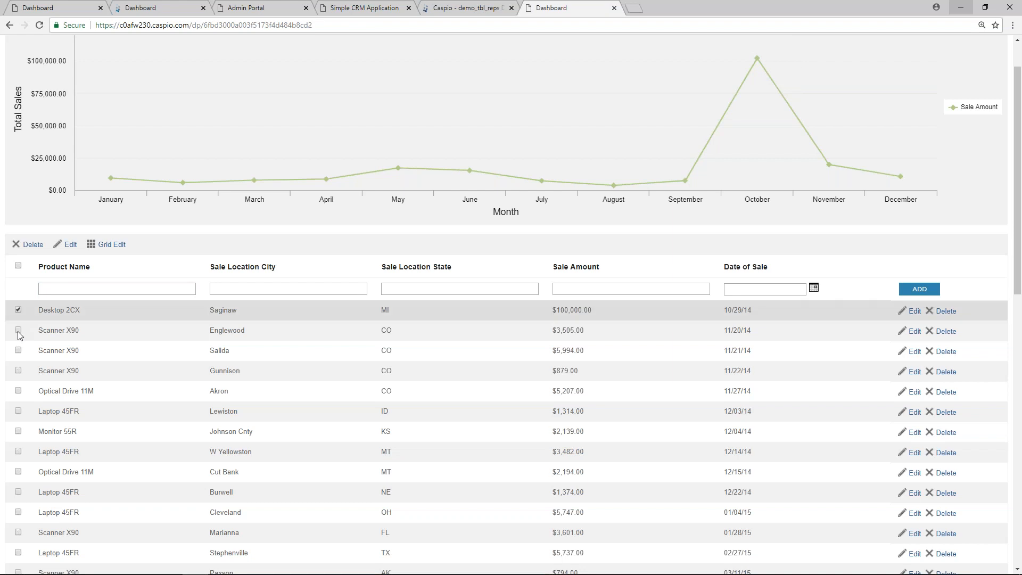
click(18, 330)
click(18, 350)
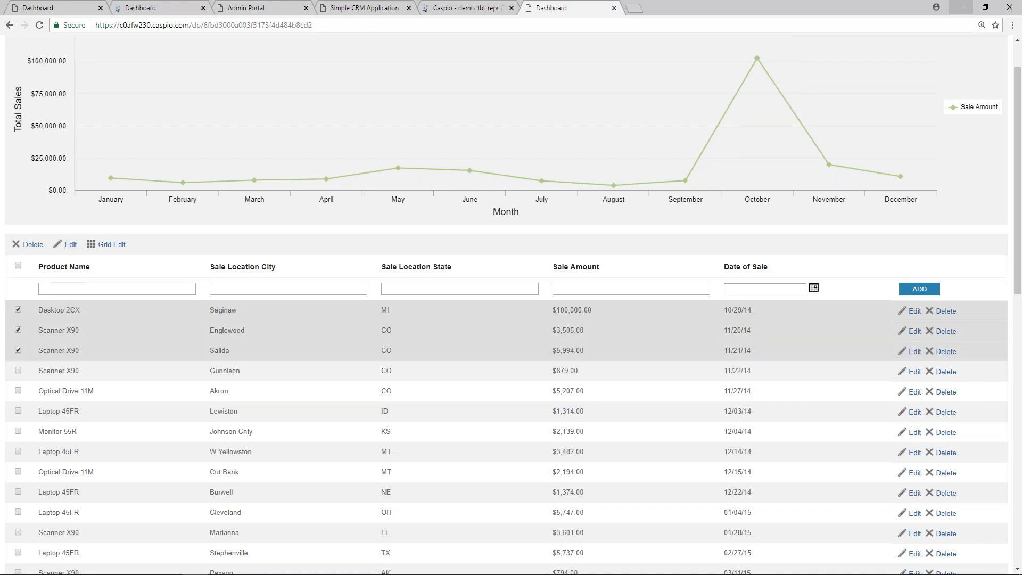
click(70, 244)
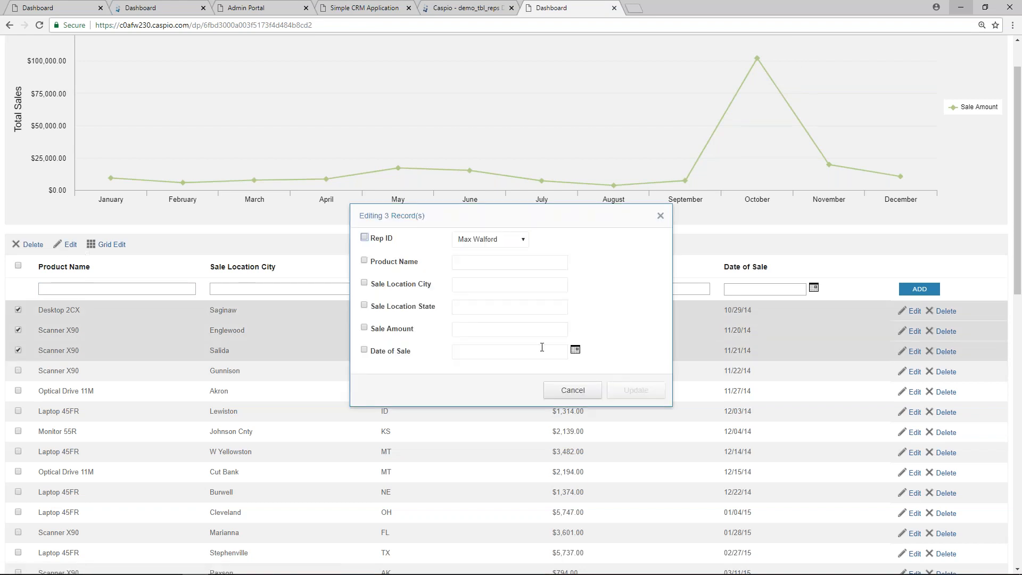
click(574, 392)
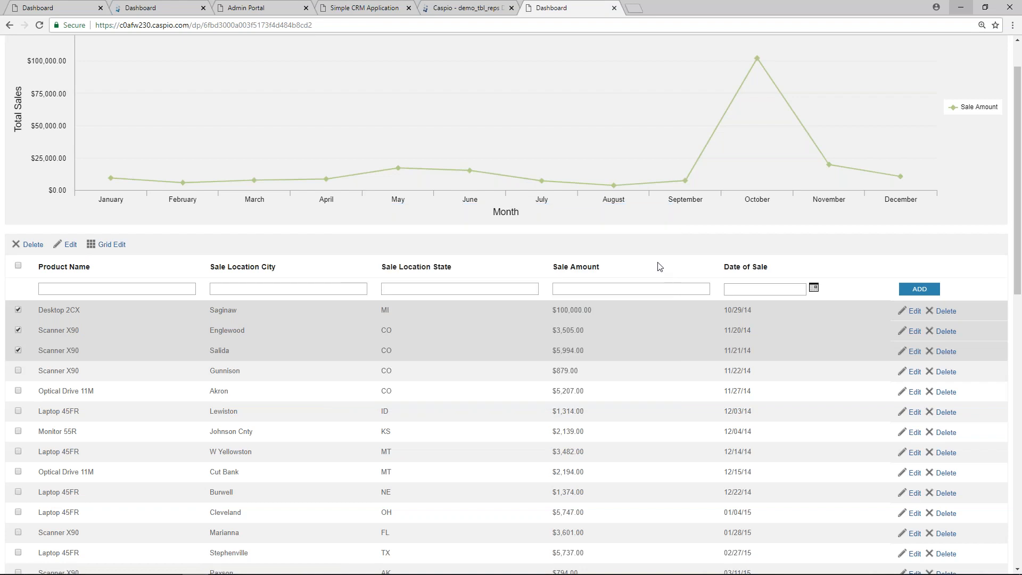
click(577, 267)
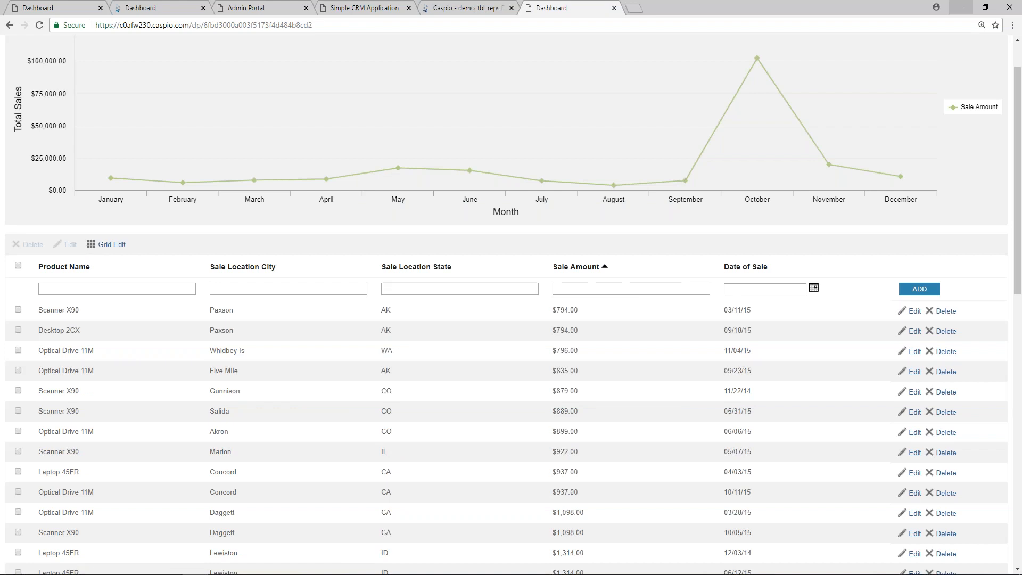
Step: Leave the all-reps sales dashboard and go to the Caspio account's DataPages list for the Dashboard
click(164, 10)
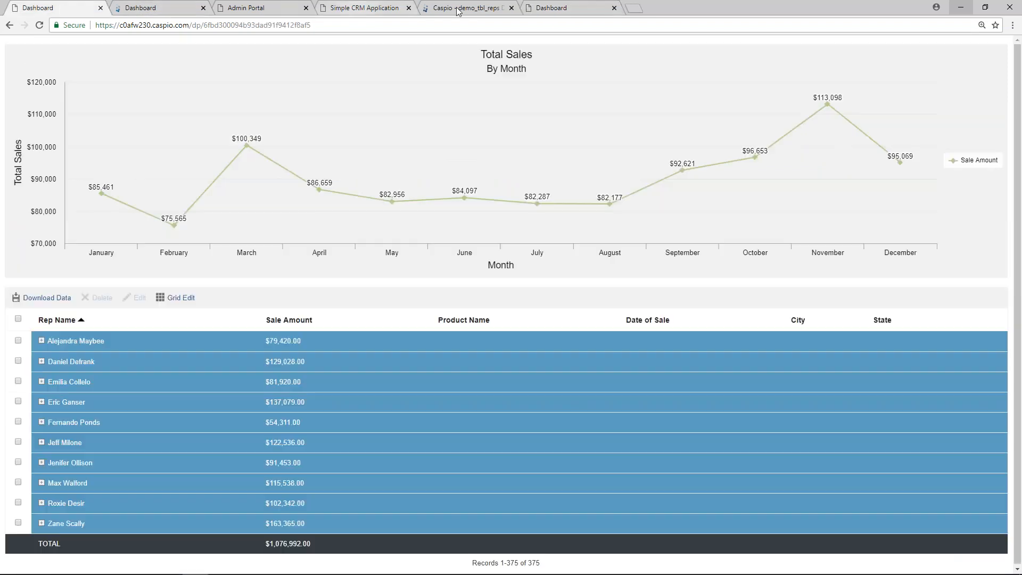
click(462, 8)
click(51, 131)
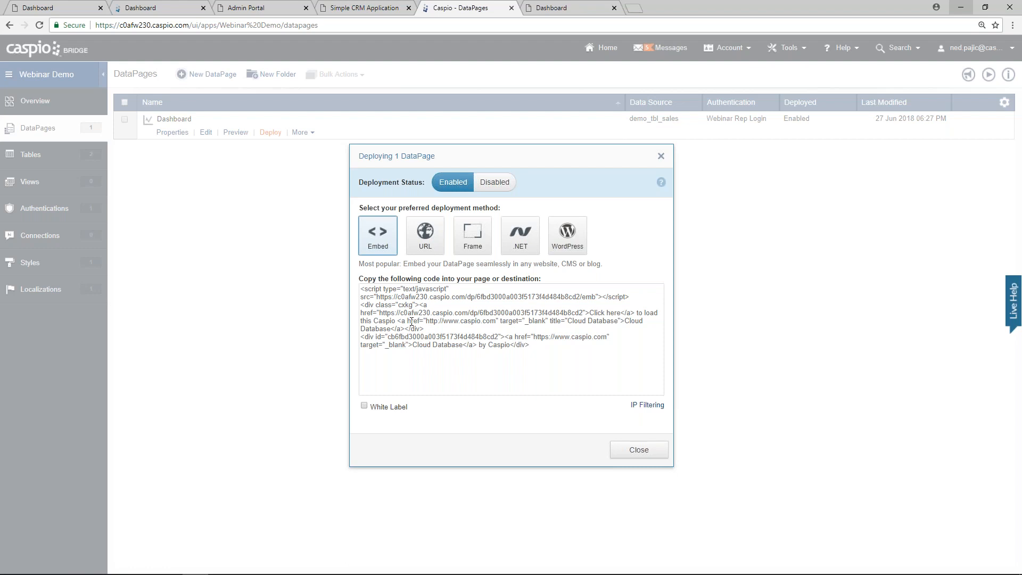
Step: Review the Dashboard's direct URL, iframe and .NET deployment codes, finishing on the WordPress shortcode
click(427, 248)
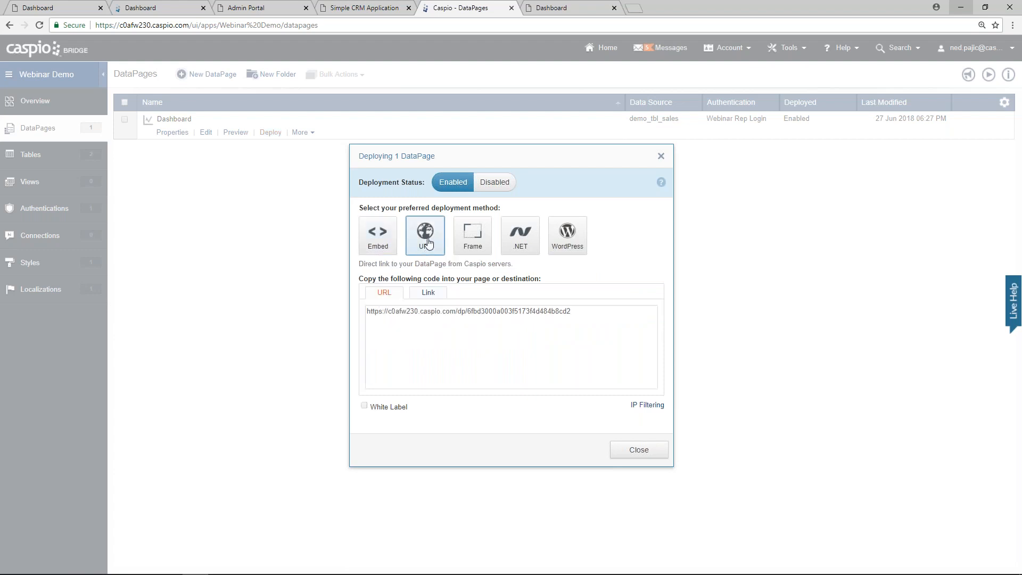
click(473, 234)
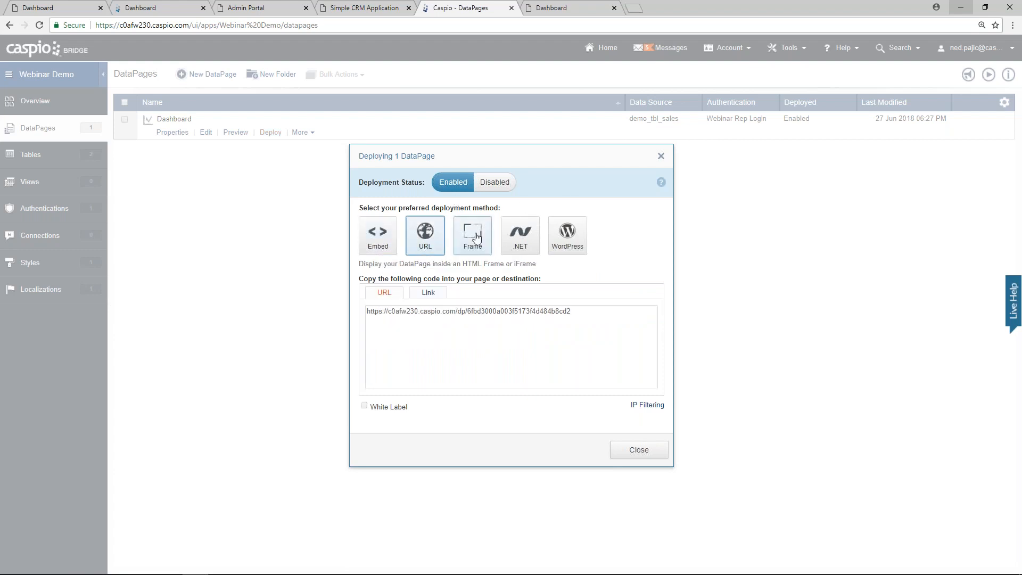
click(516, 239)
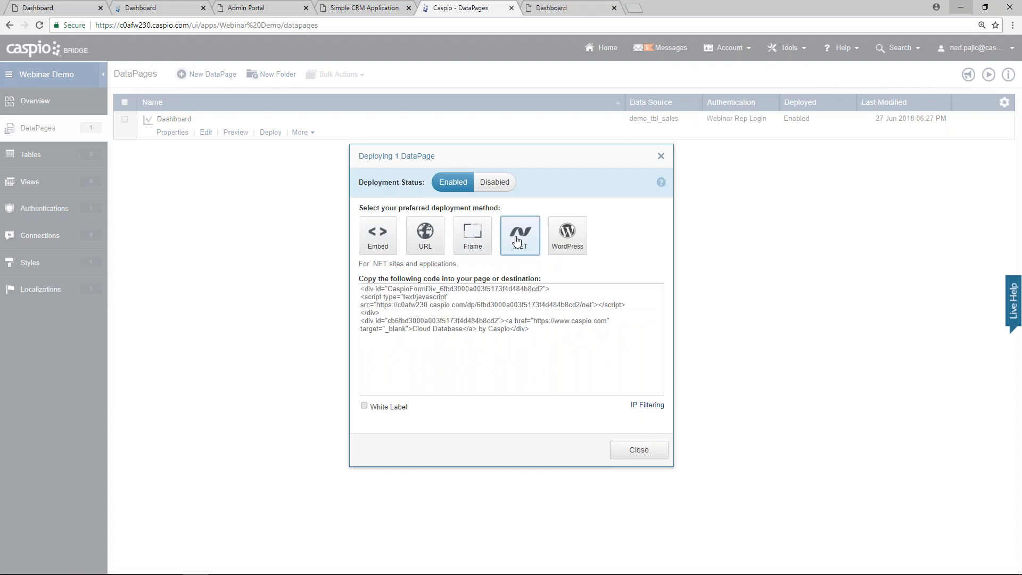
click(567, 236)
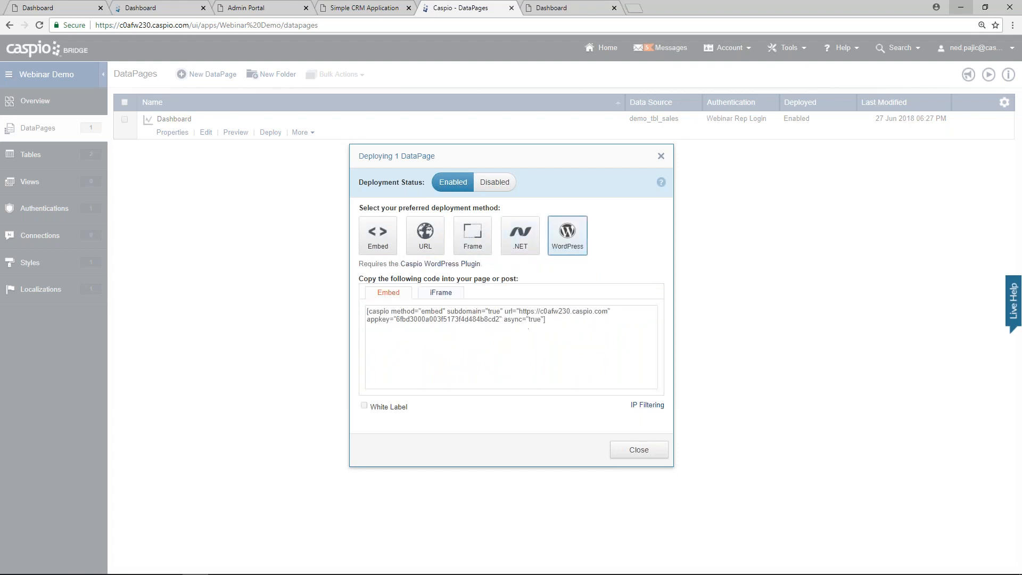